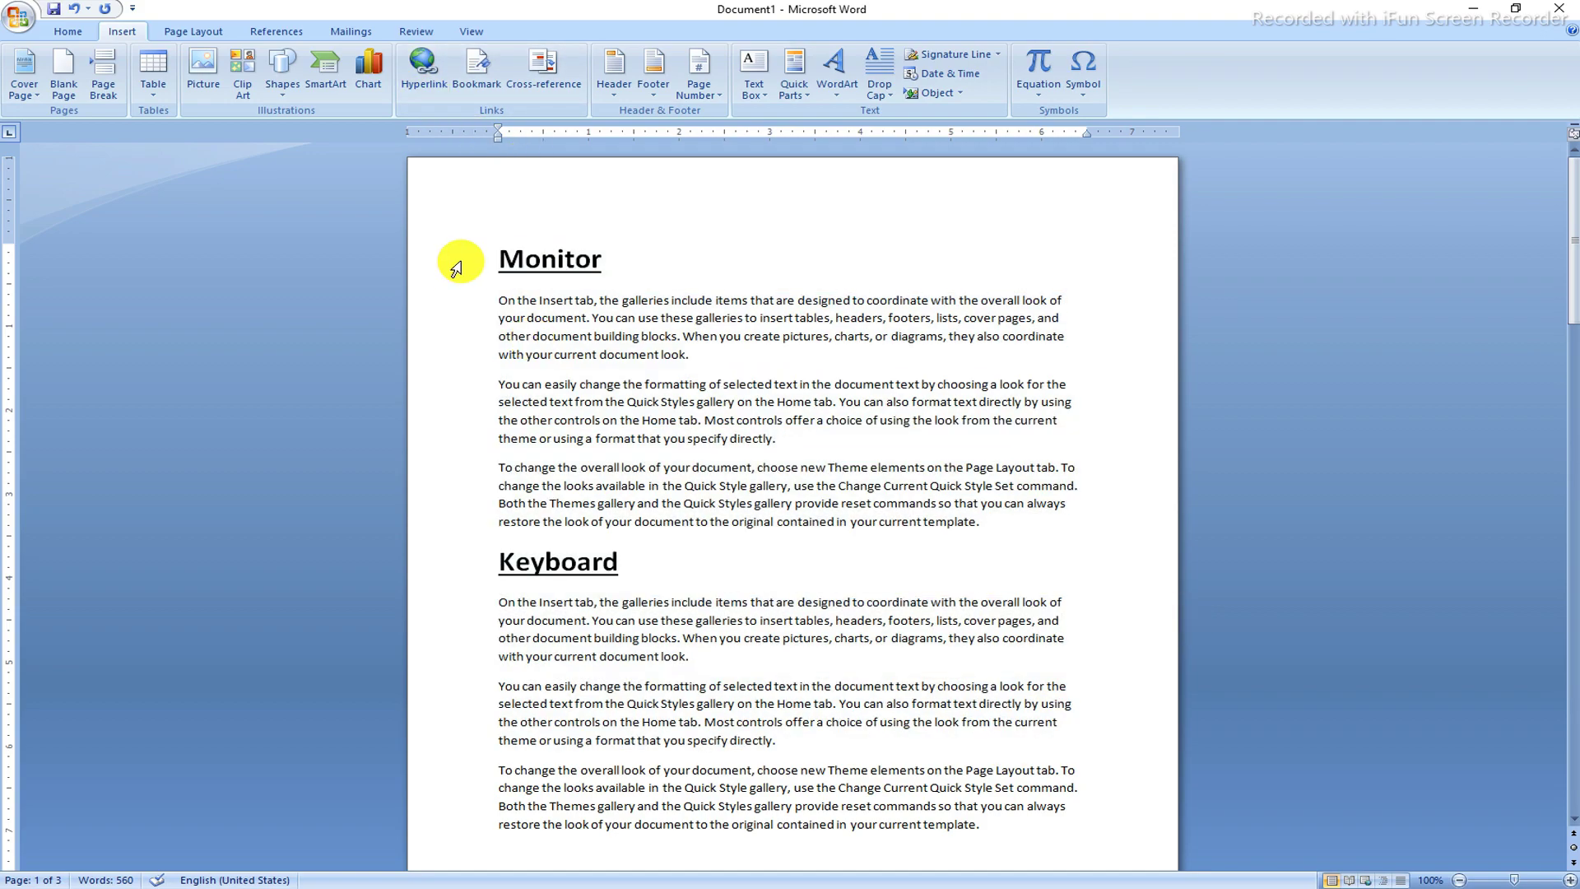
Step: Look over the document's headings and the three paragraphs below the Monitor heading
triple_click(504, 243)
drag(526, 544, 721, 544)
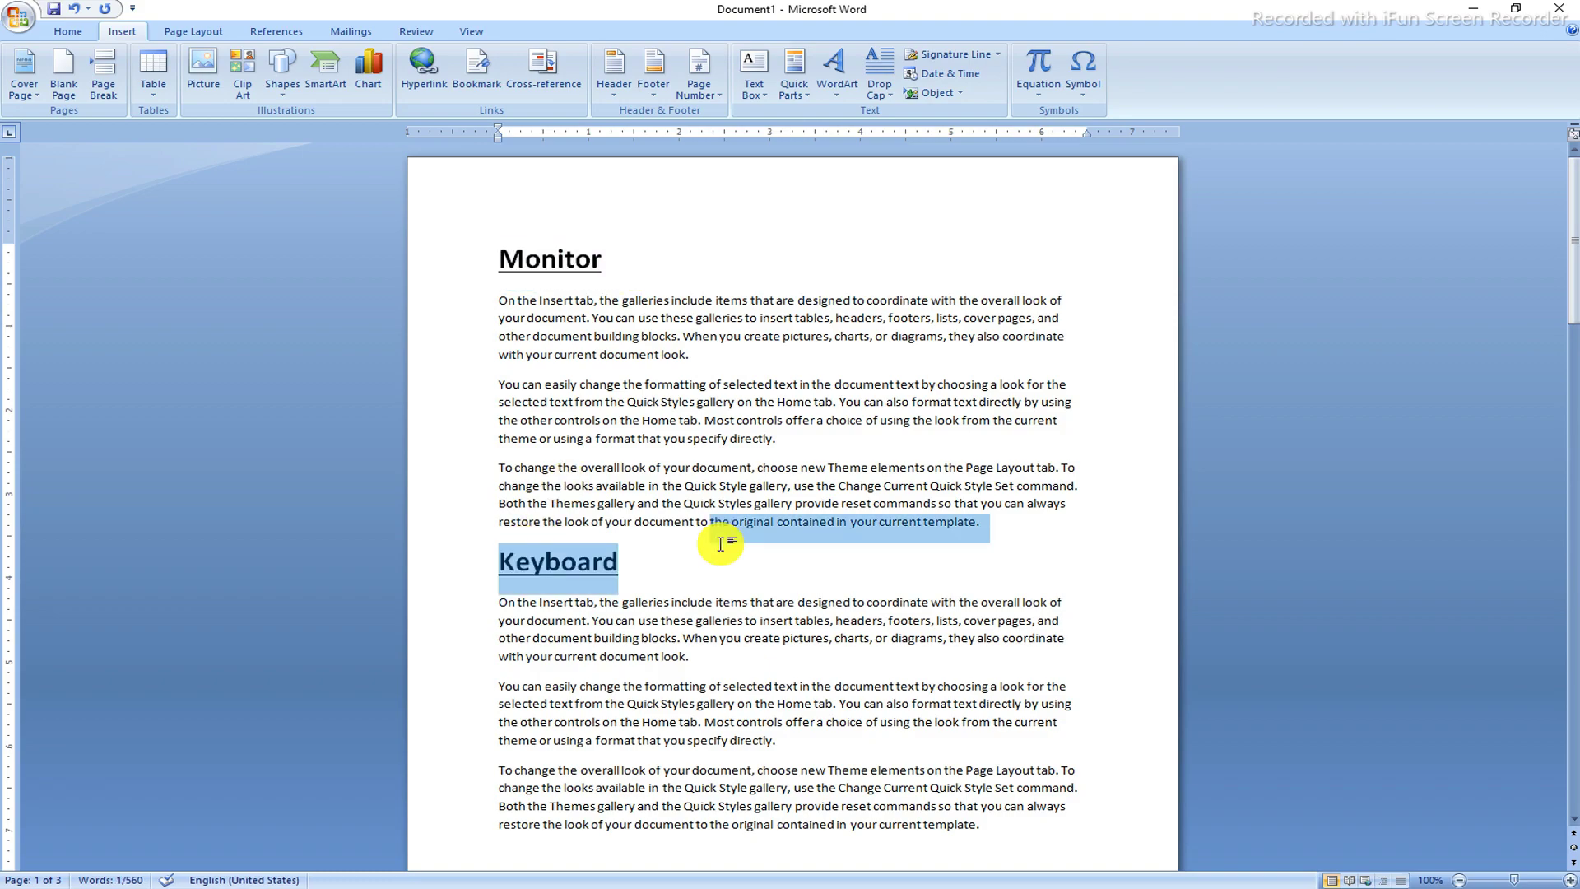
scroll(606, 589, down, 15)
triple_click(508, 400)
scroll(969, 459, up, 20)
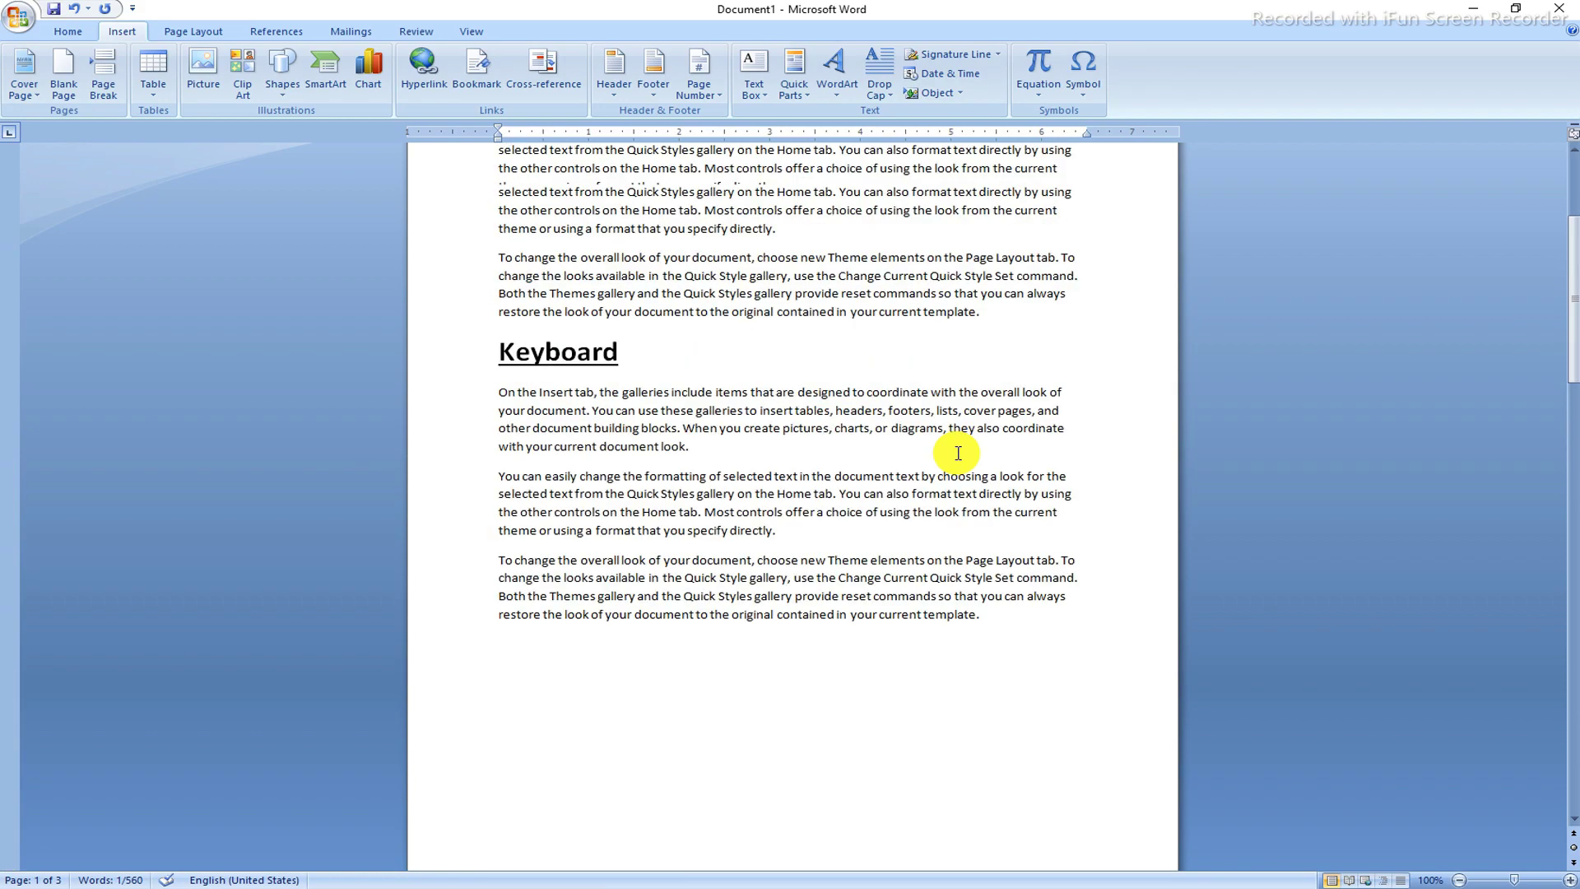
click(944, 436)
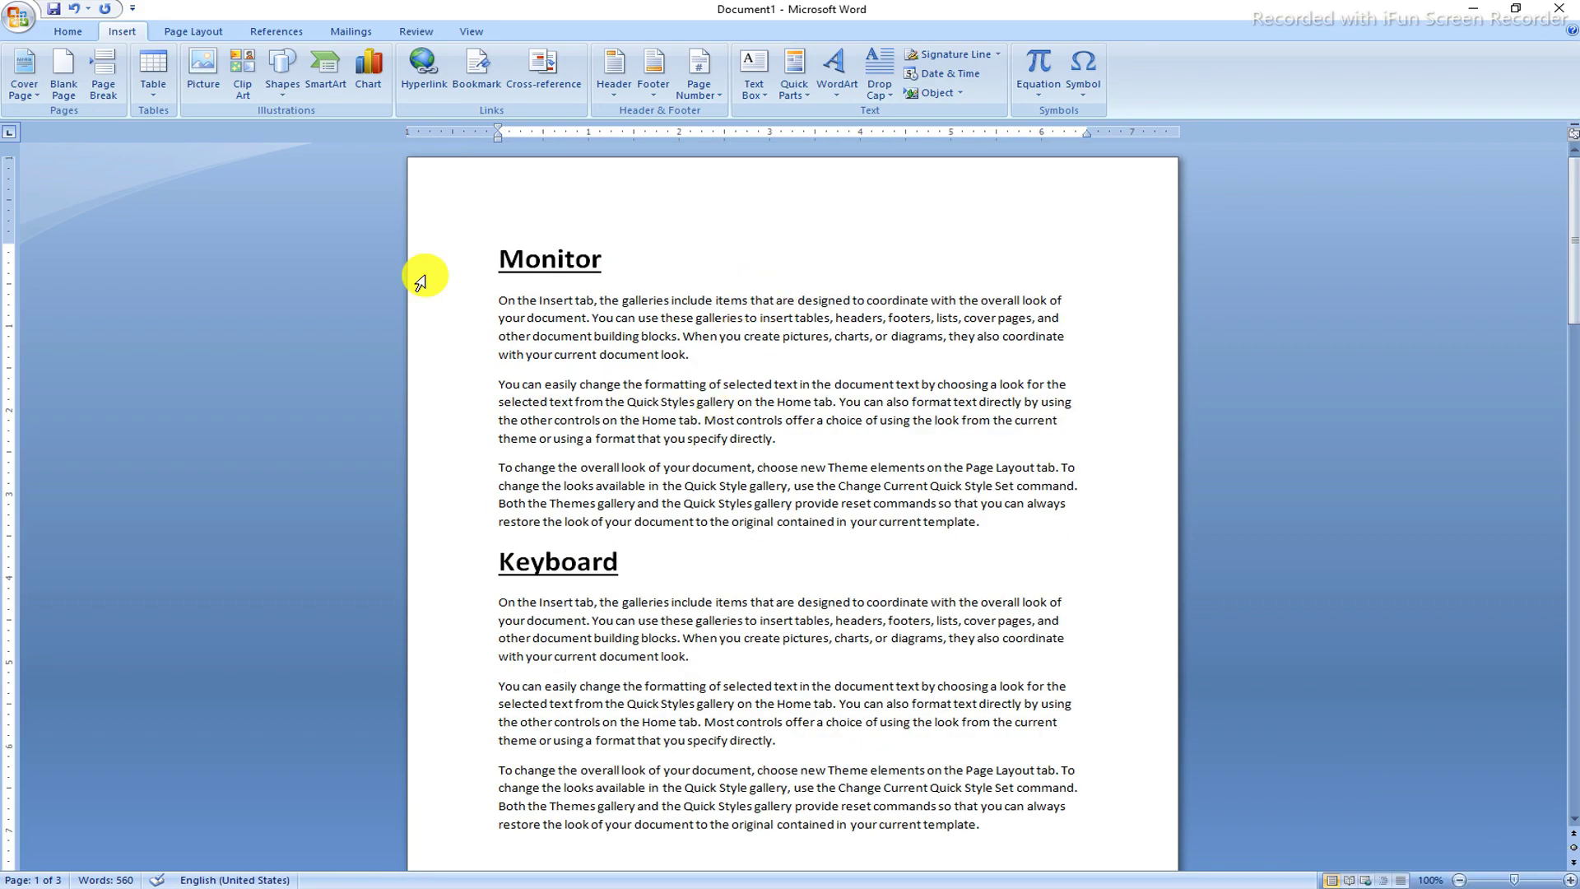
drag(502, 259, 898, 435)
click(935, 450)
drag(500, 259, 615, 266)
click(604, 333)
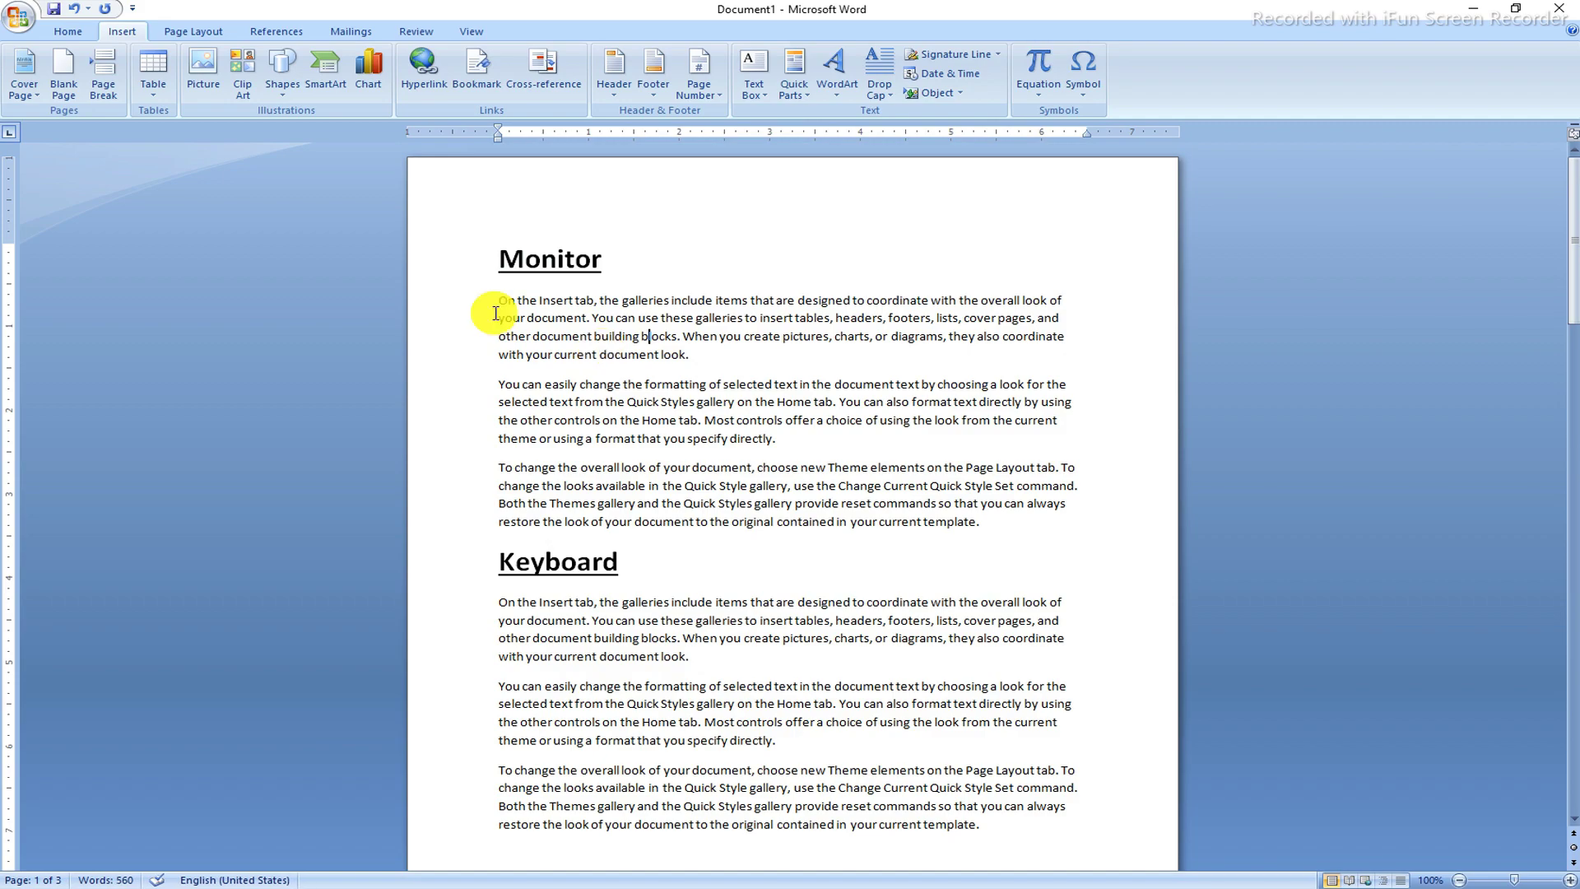
drag(501, 304, 988, 522)
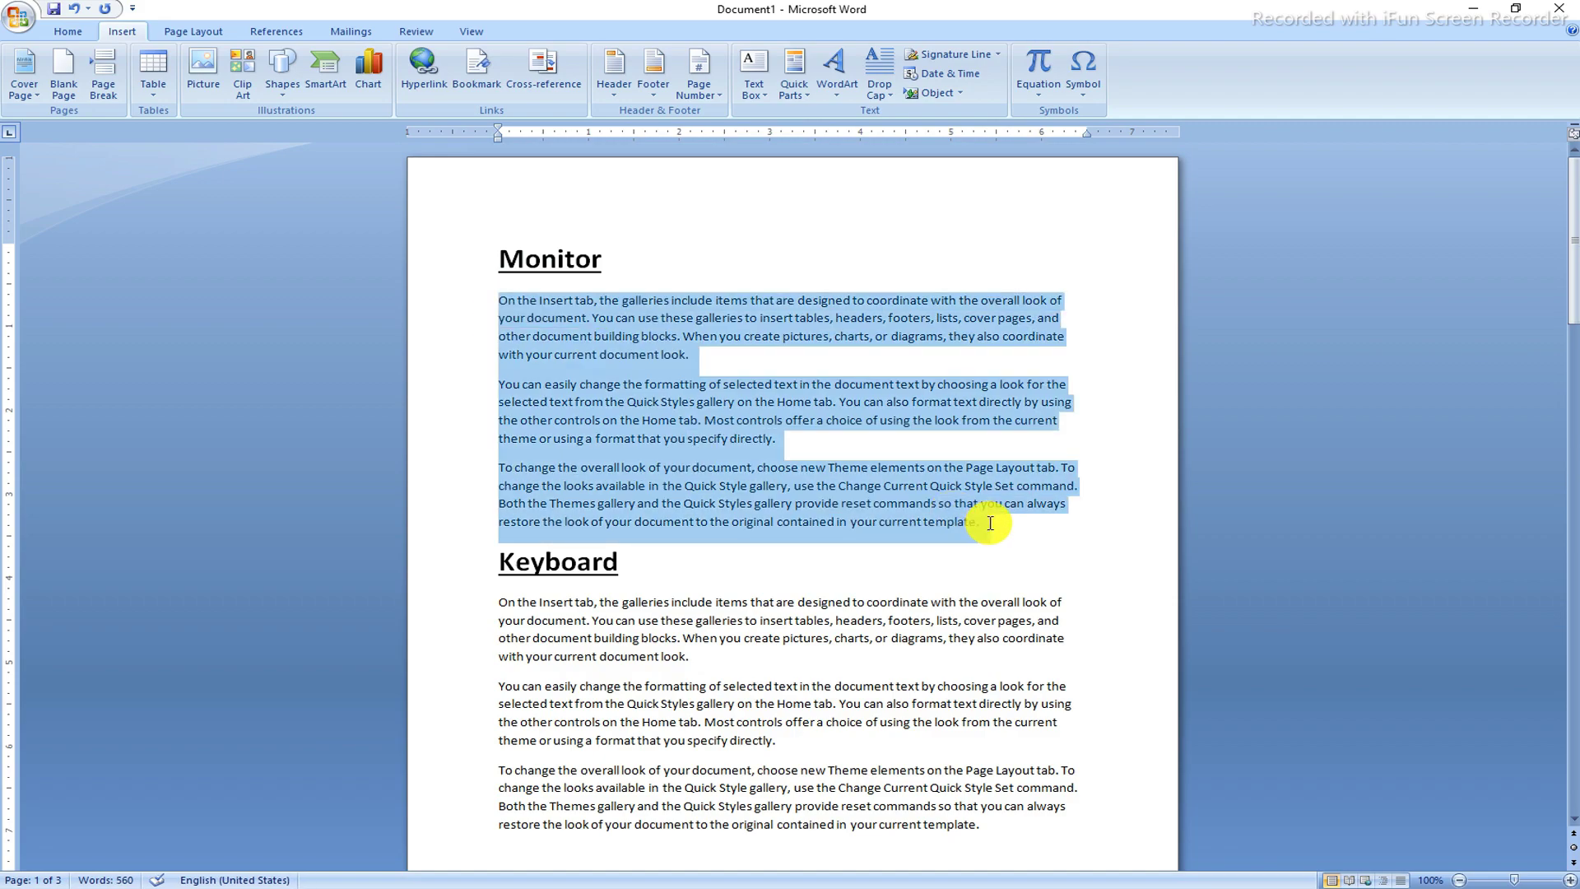
click(946, 522)
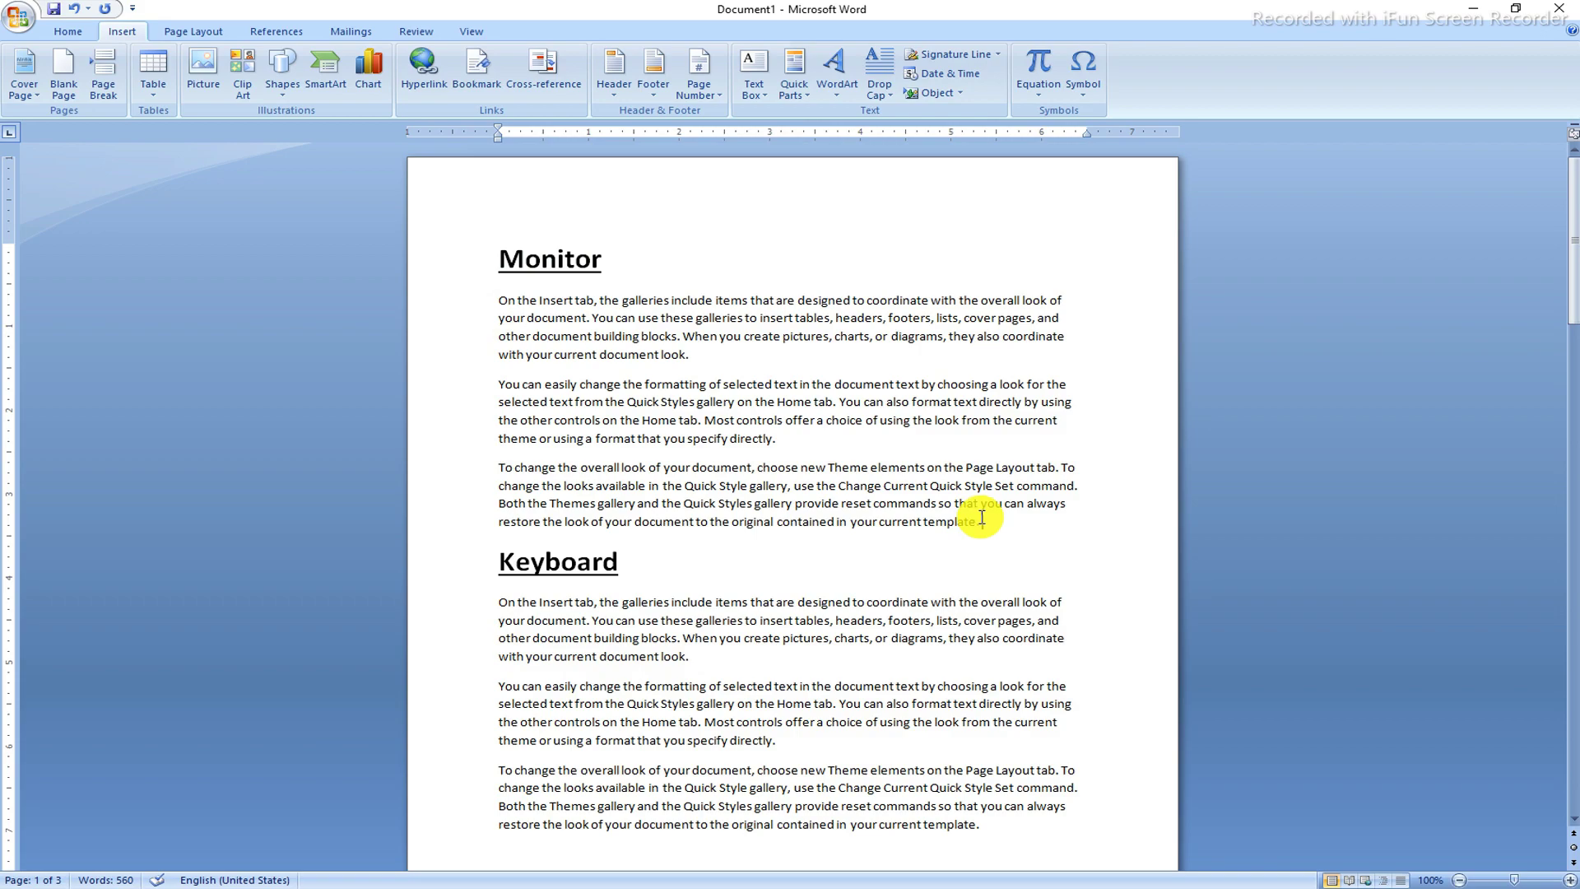
drag(982, 521, 1053, 521)
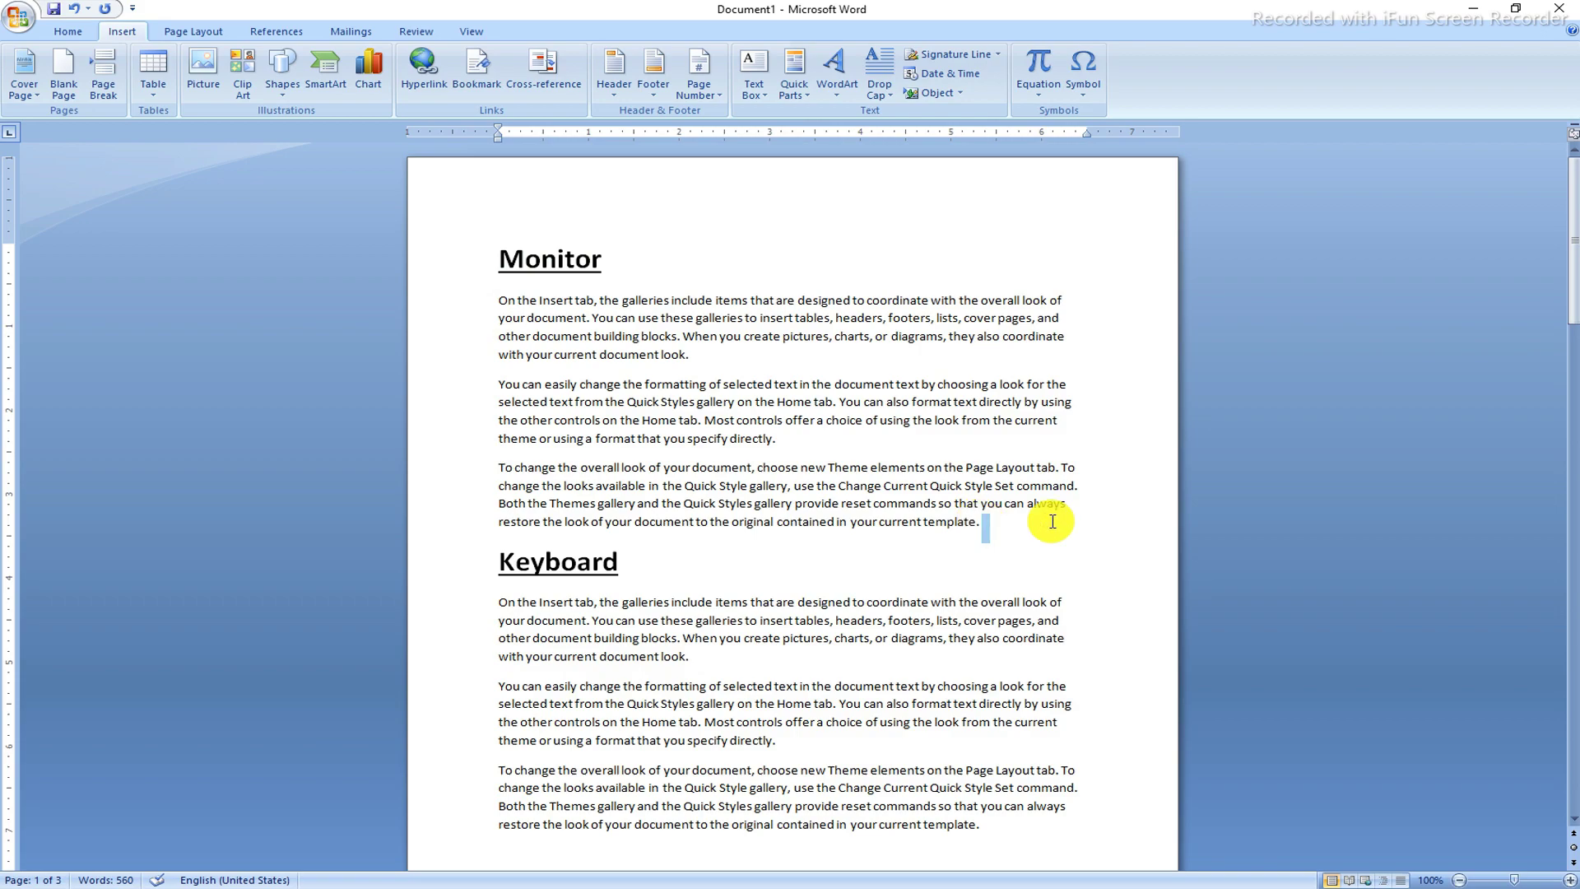
Step: Insert a hyperlink to new doc.txt from the Music folder at the end of the Monitor section's last paragraph
click(1008, 533)
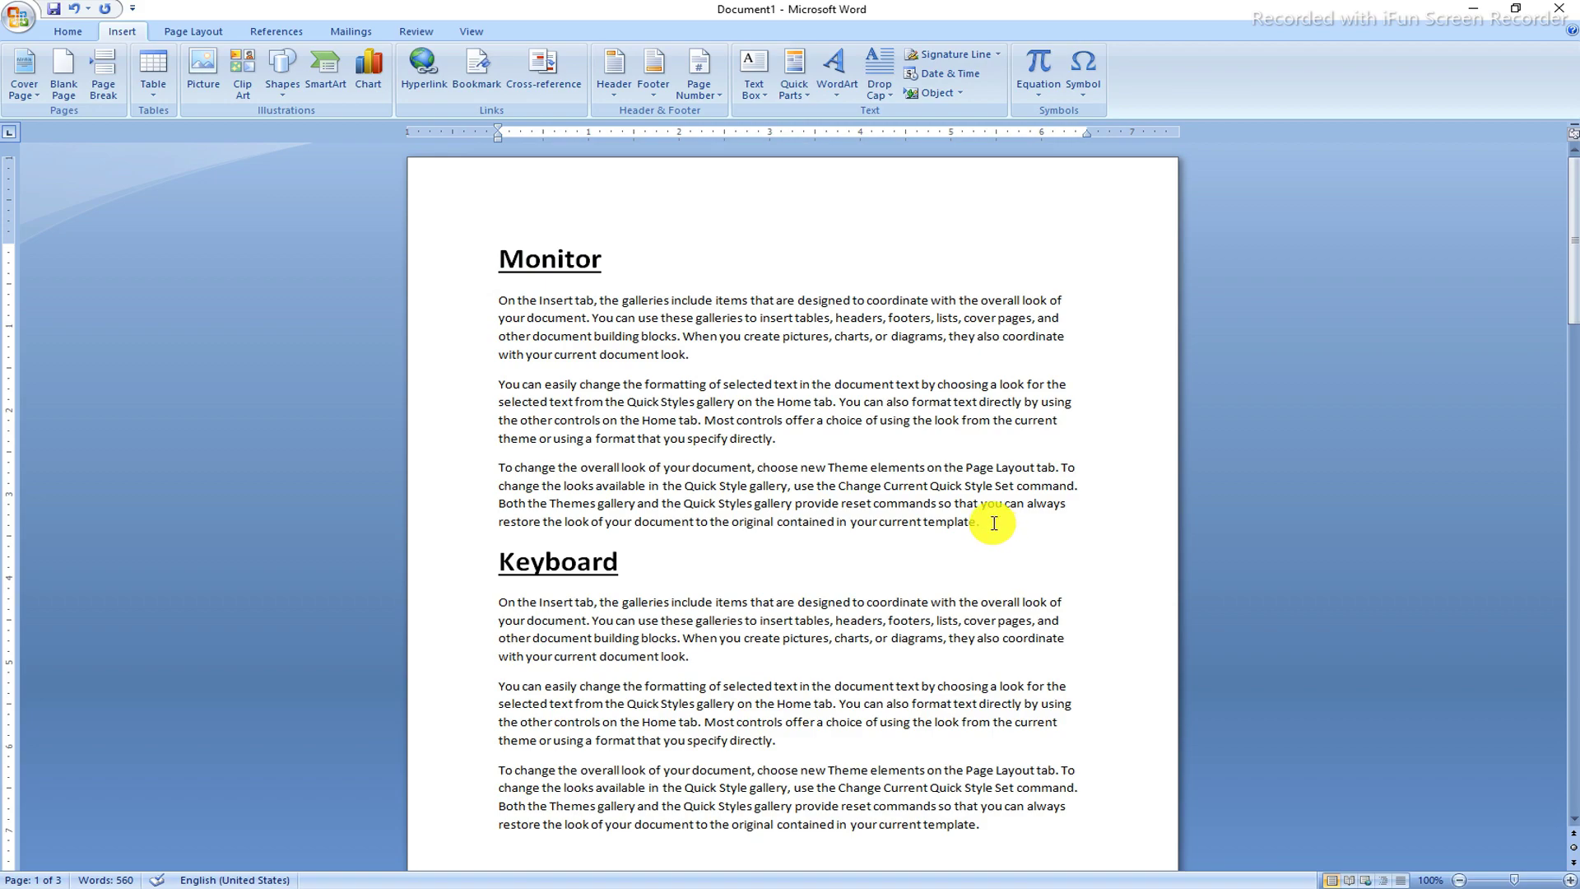
click(422, 86)
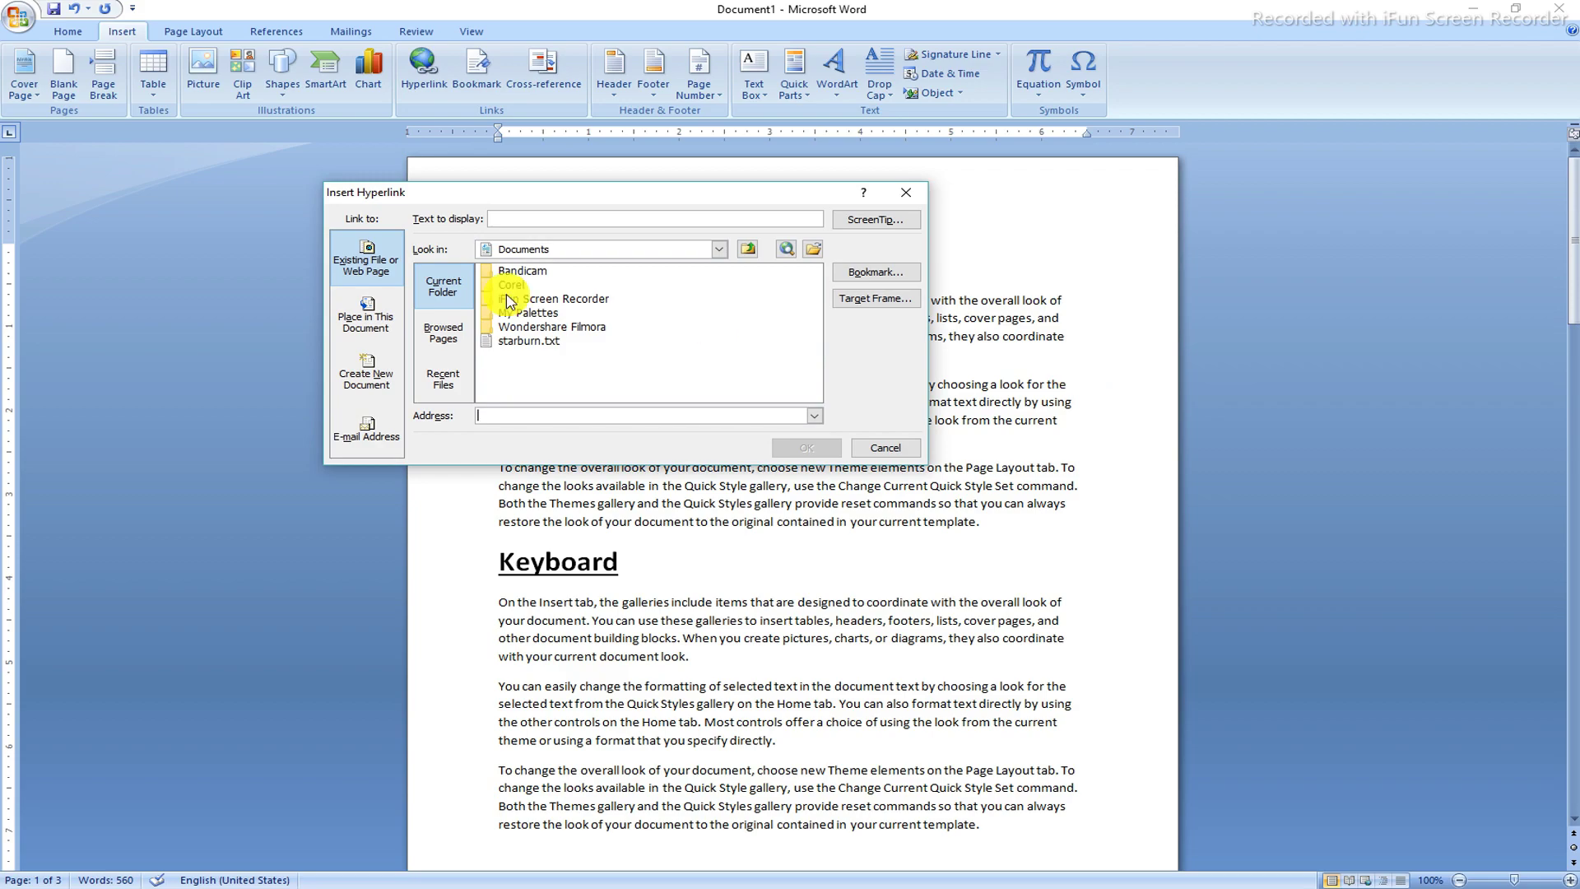
click(745, 253)
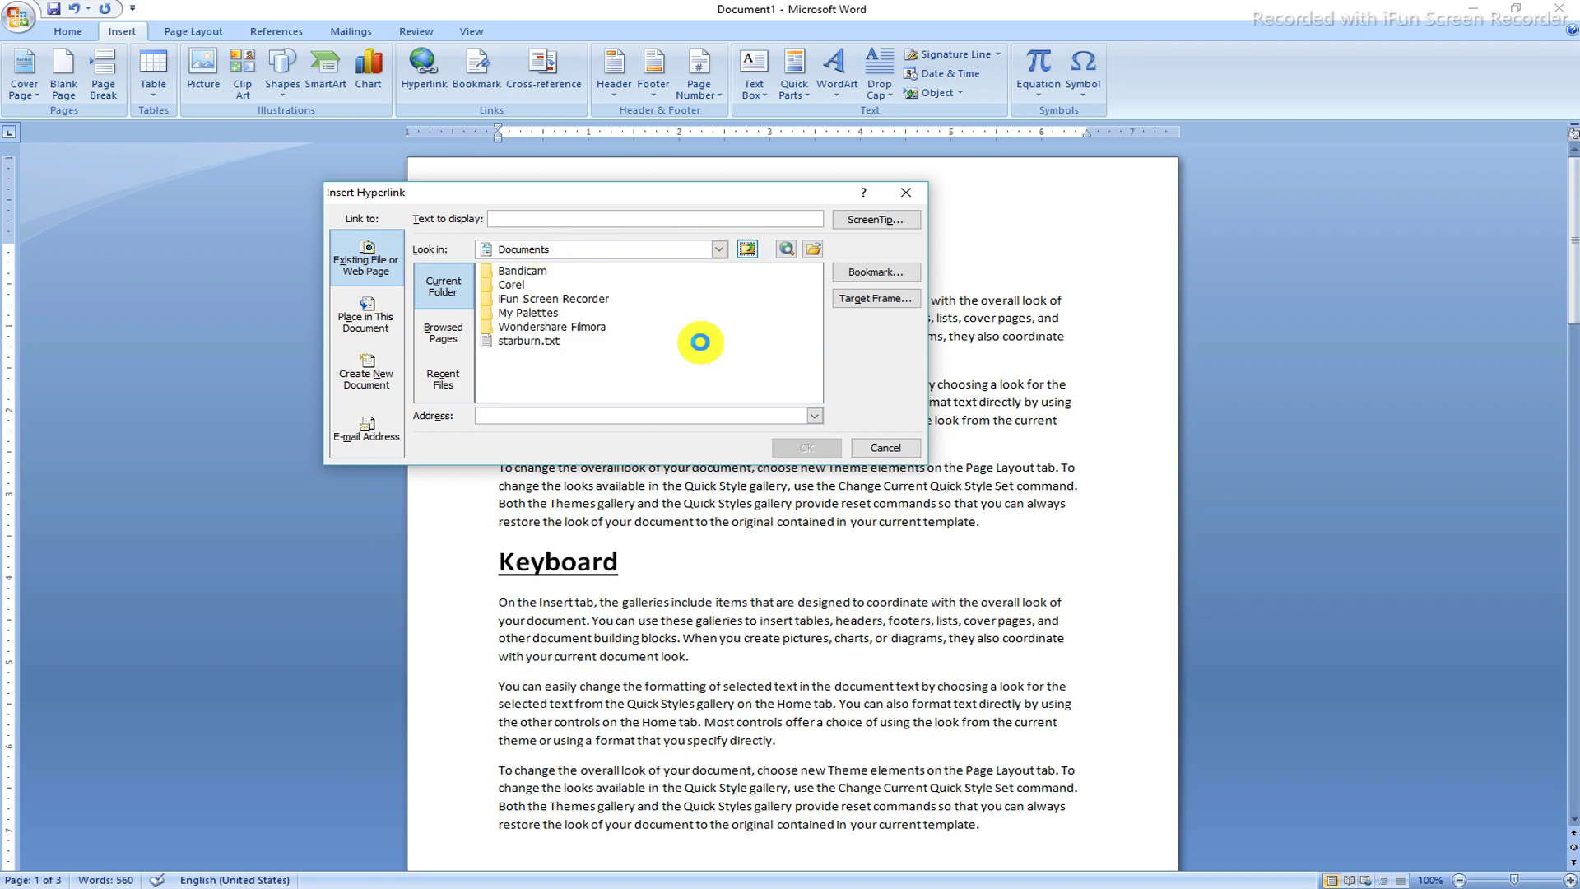
click(523, 381)
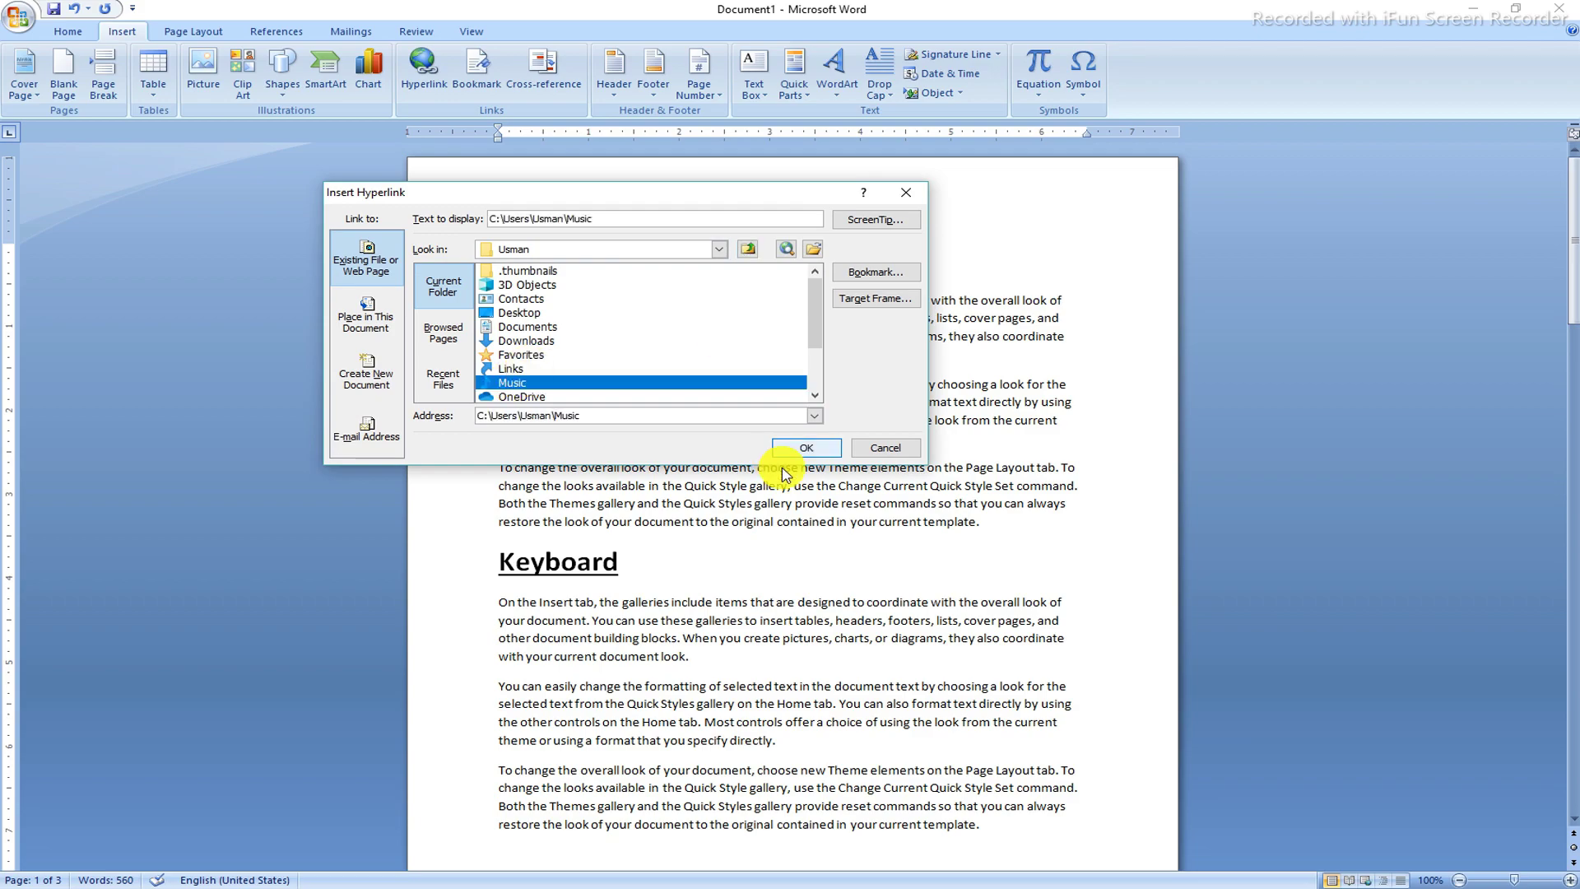
double_click(548, 383)
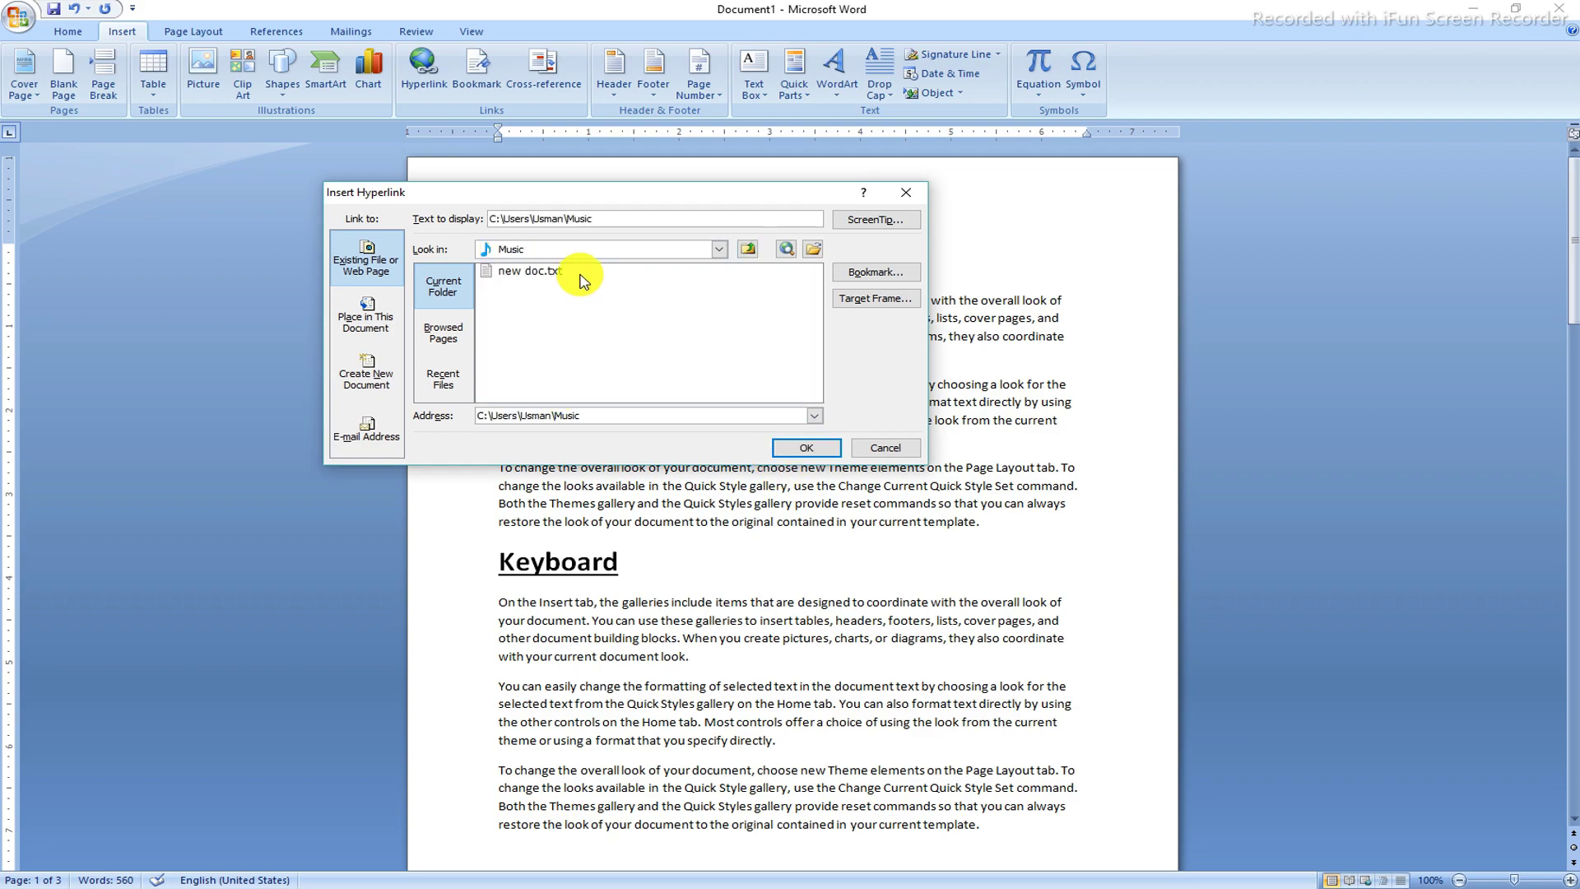
click(530, 271)
click(824, 449)
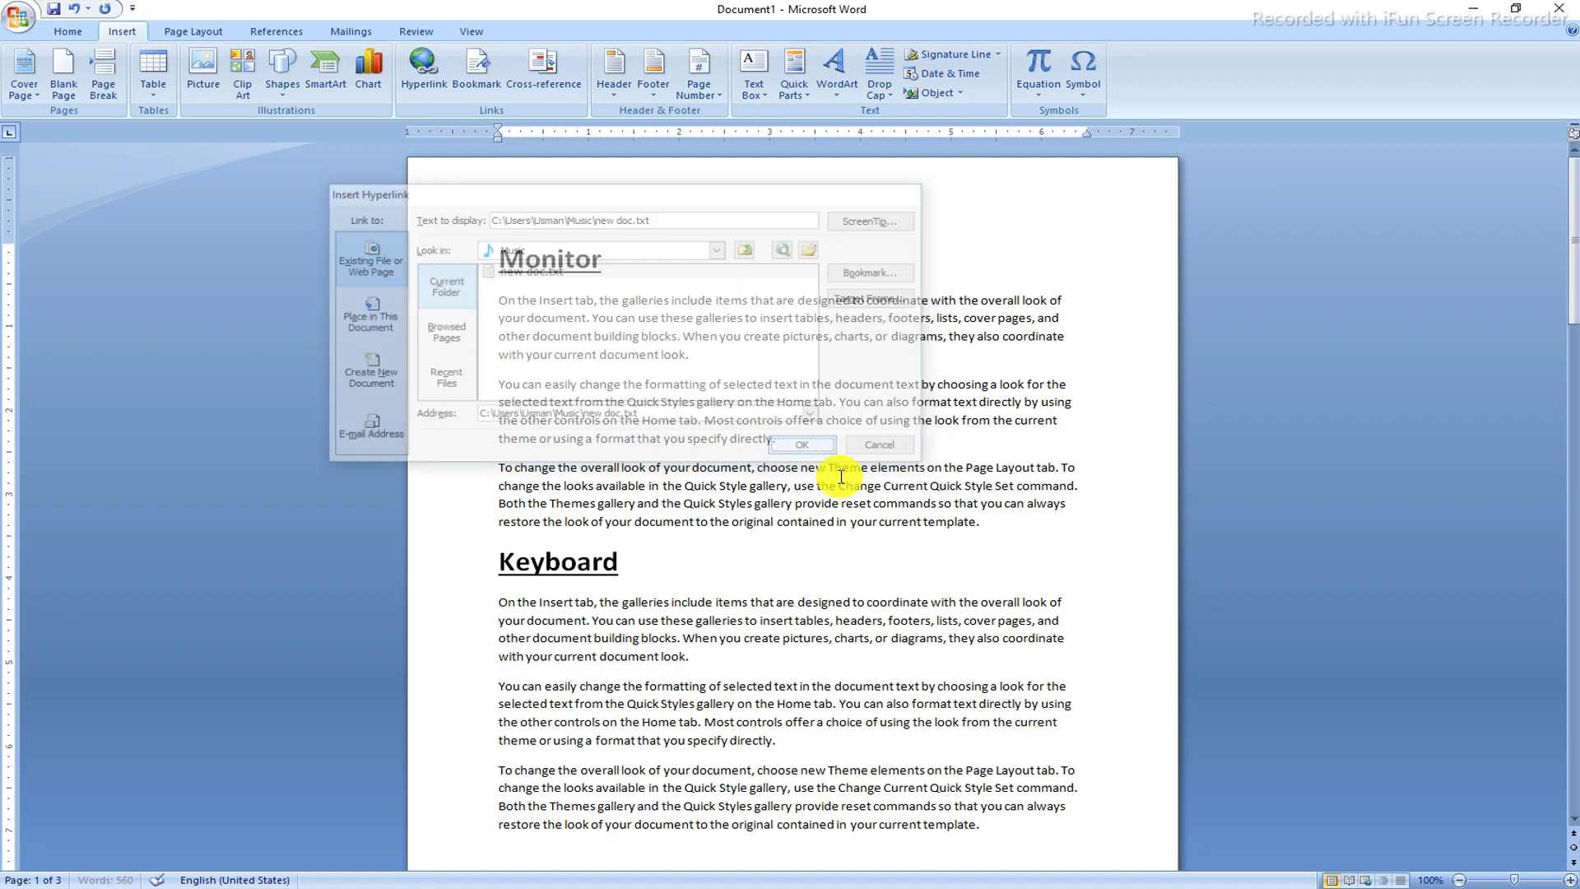
Step: Follow the new doc.txt hyperlink under the Monitor section, accept the security notice, view the file's text and close it
drag(709, 540, 484, 544)
click(694, 618)
drag(731, 541, 494, 543)
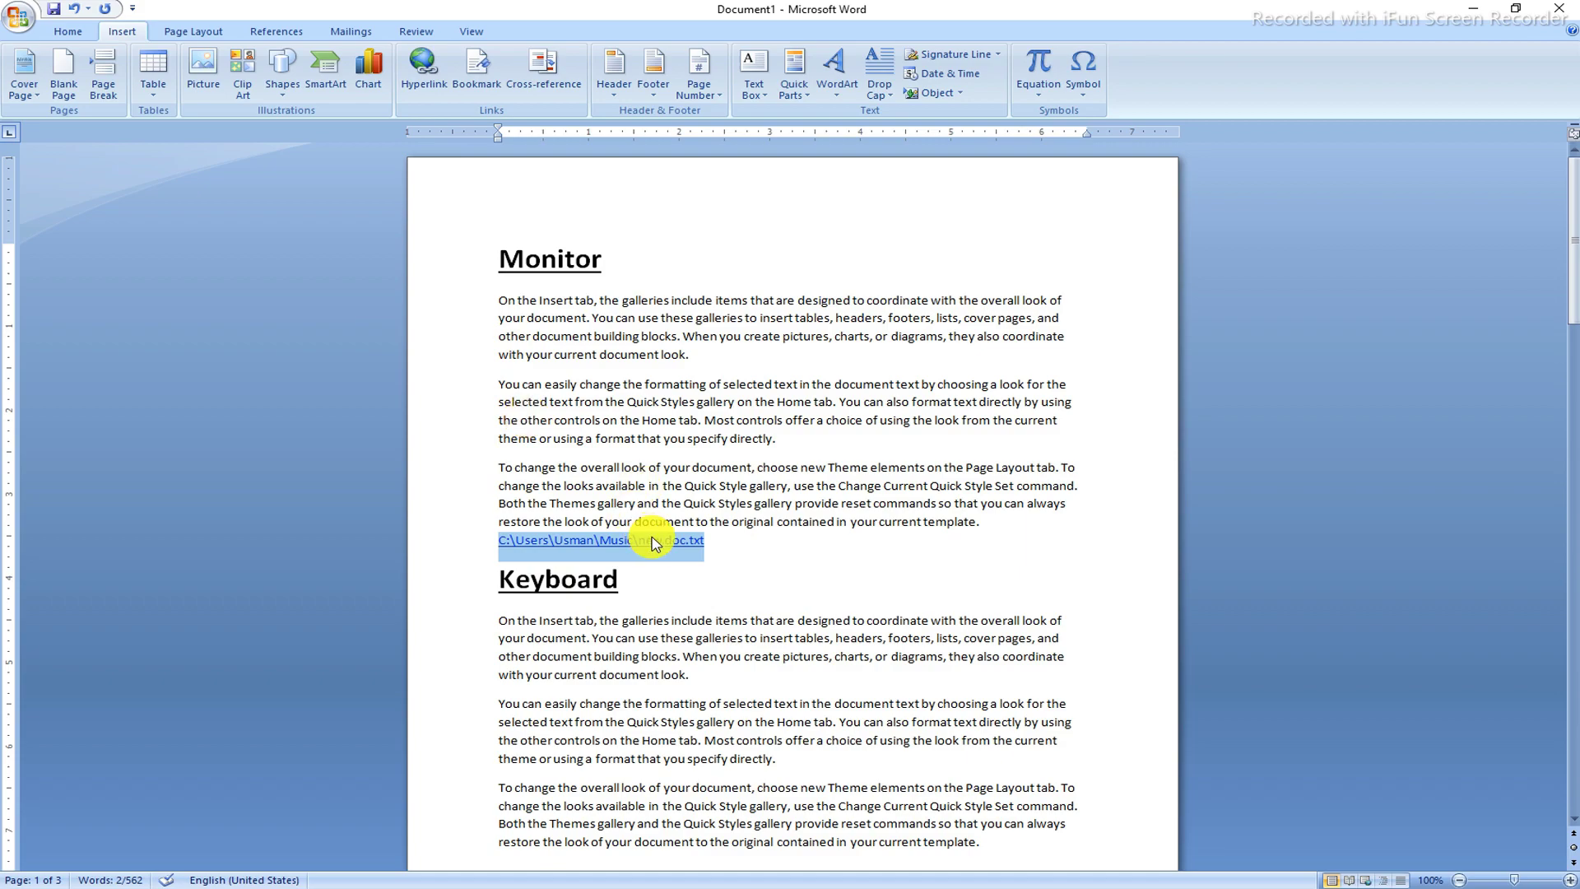
click(706, 541)
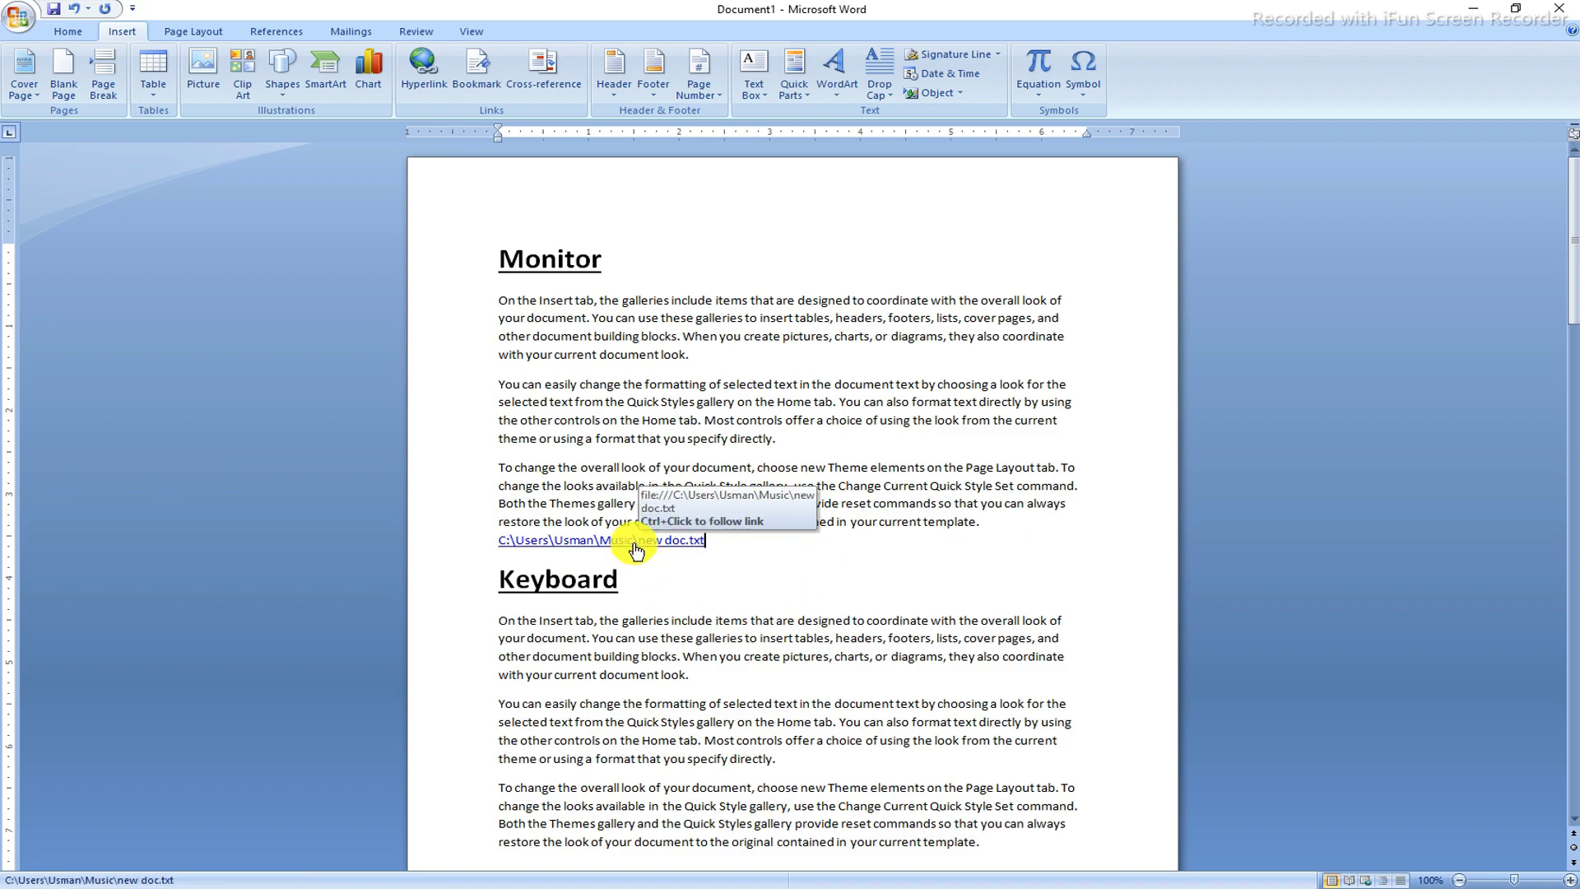
ctrl+click(636, 547)
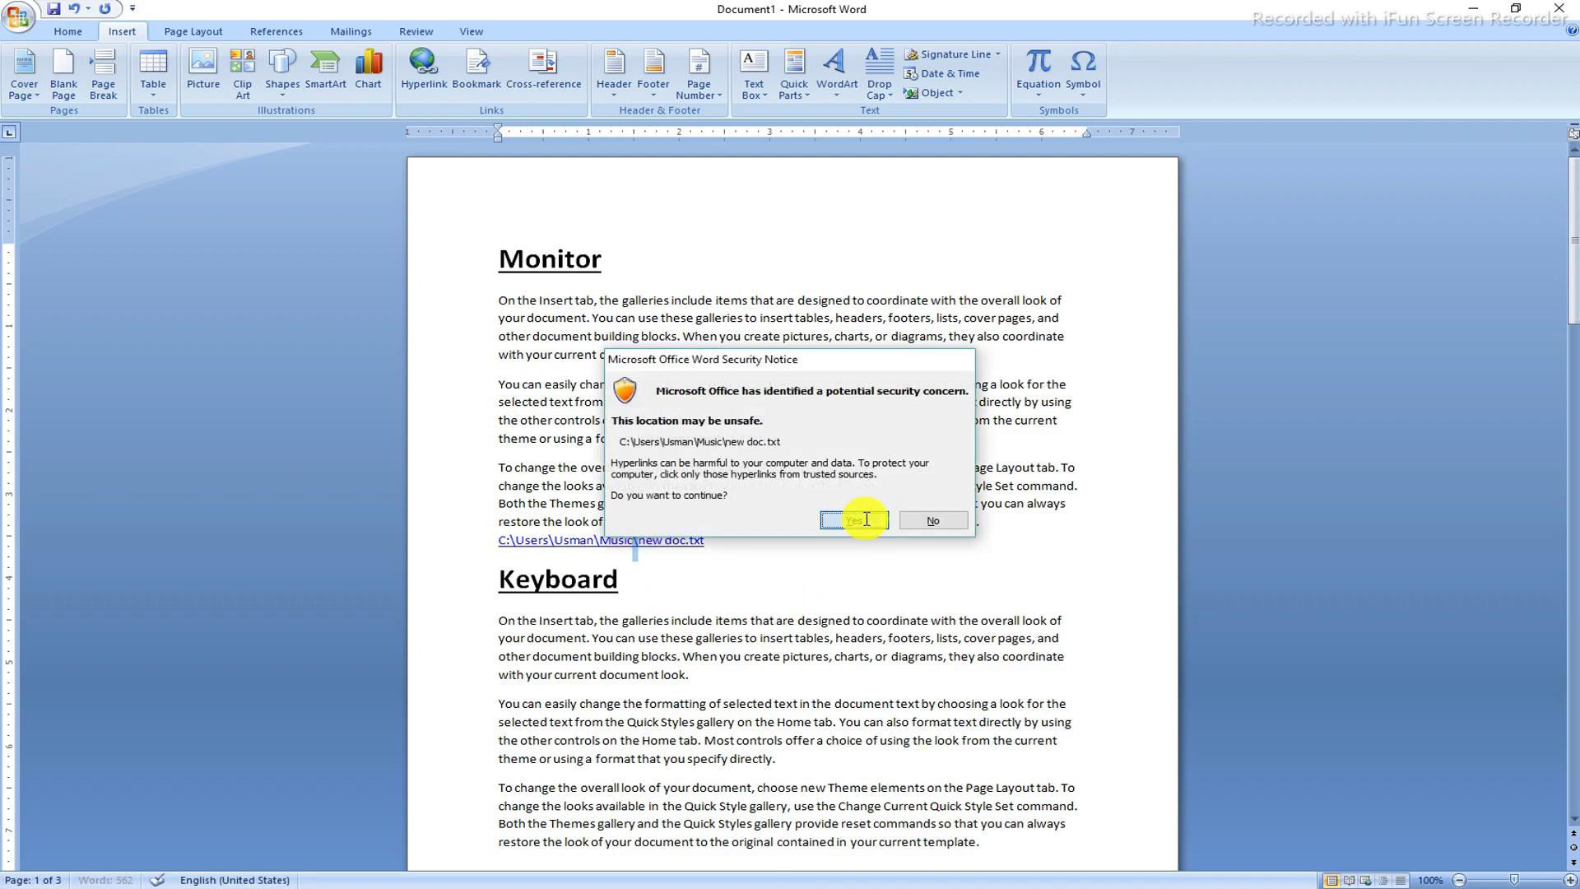
drag(167, 139, 705, 373)
click(706, 372)
click(1035, 80)
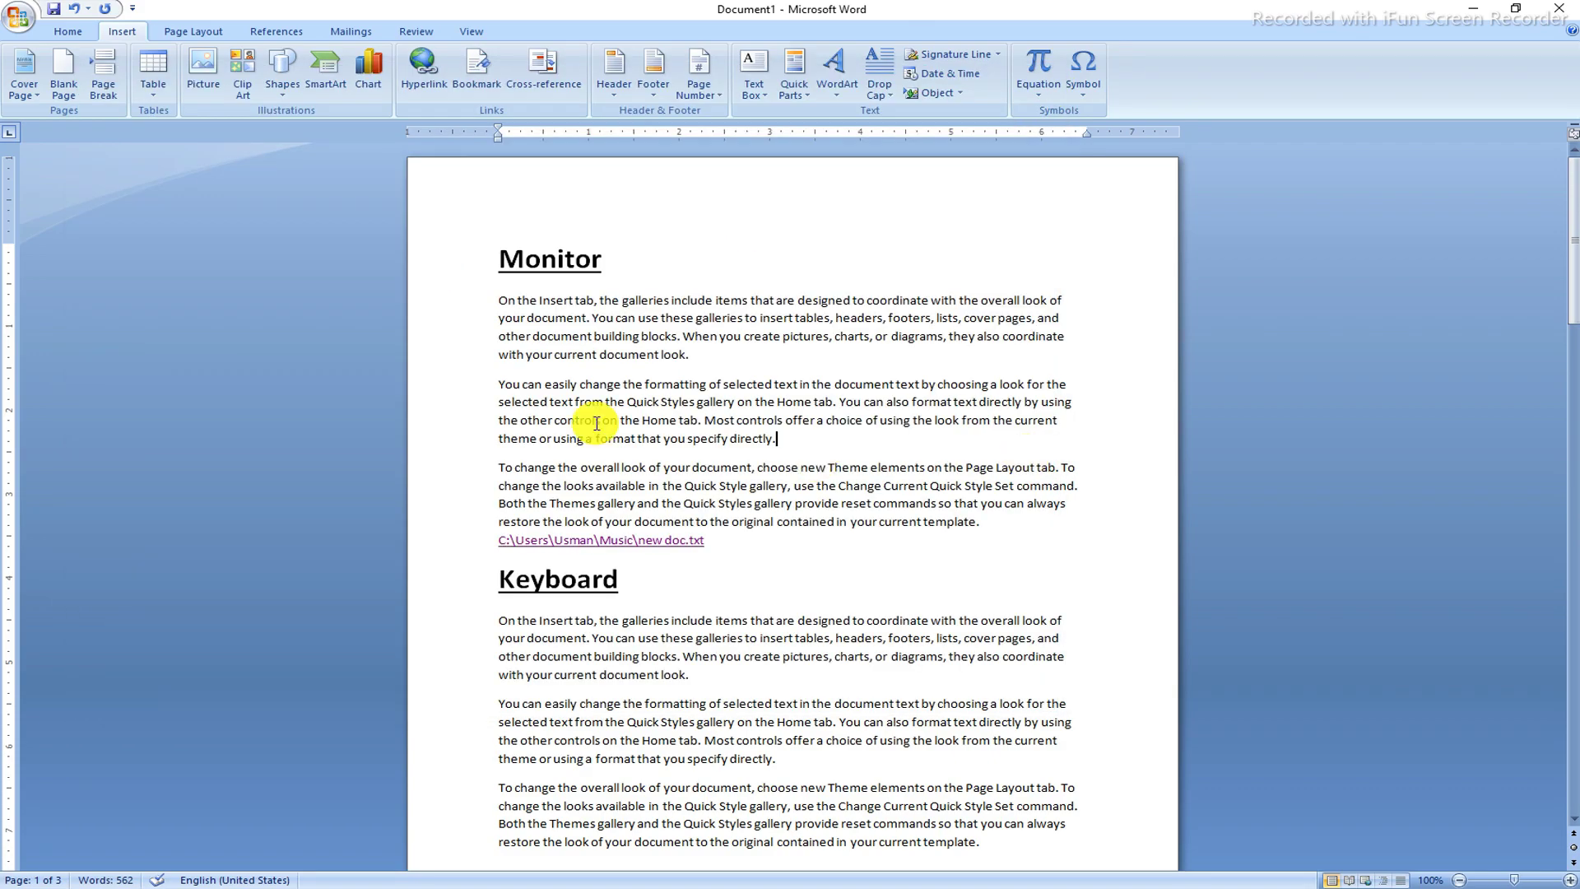
drag(705, 539, 441, 536)
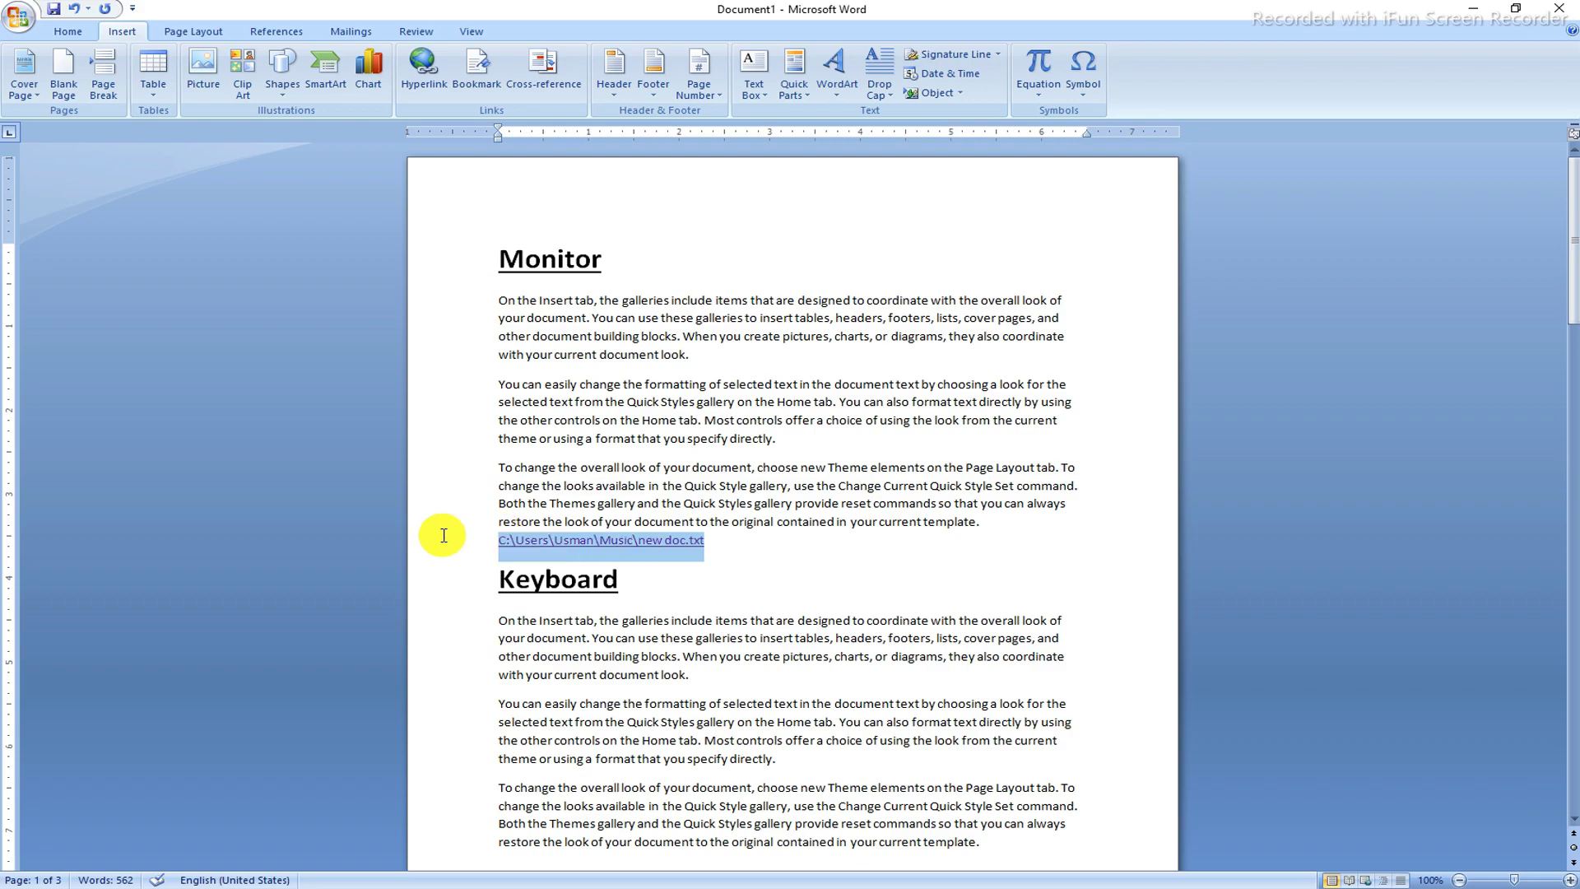
key(Down)
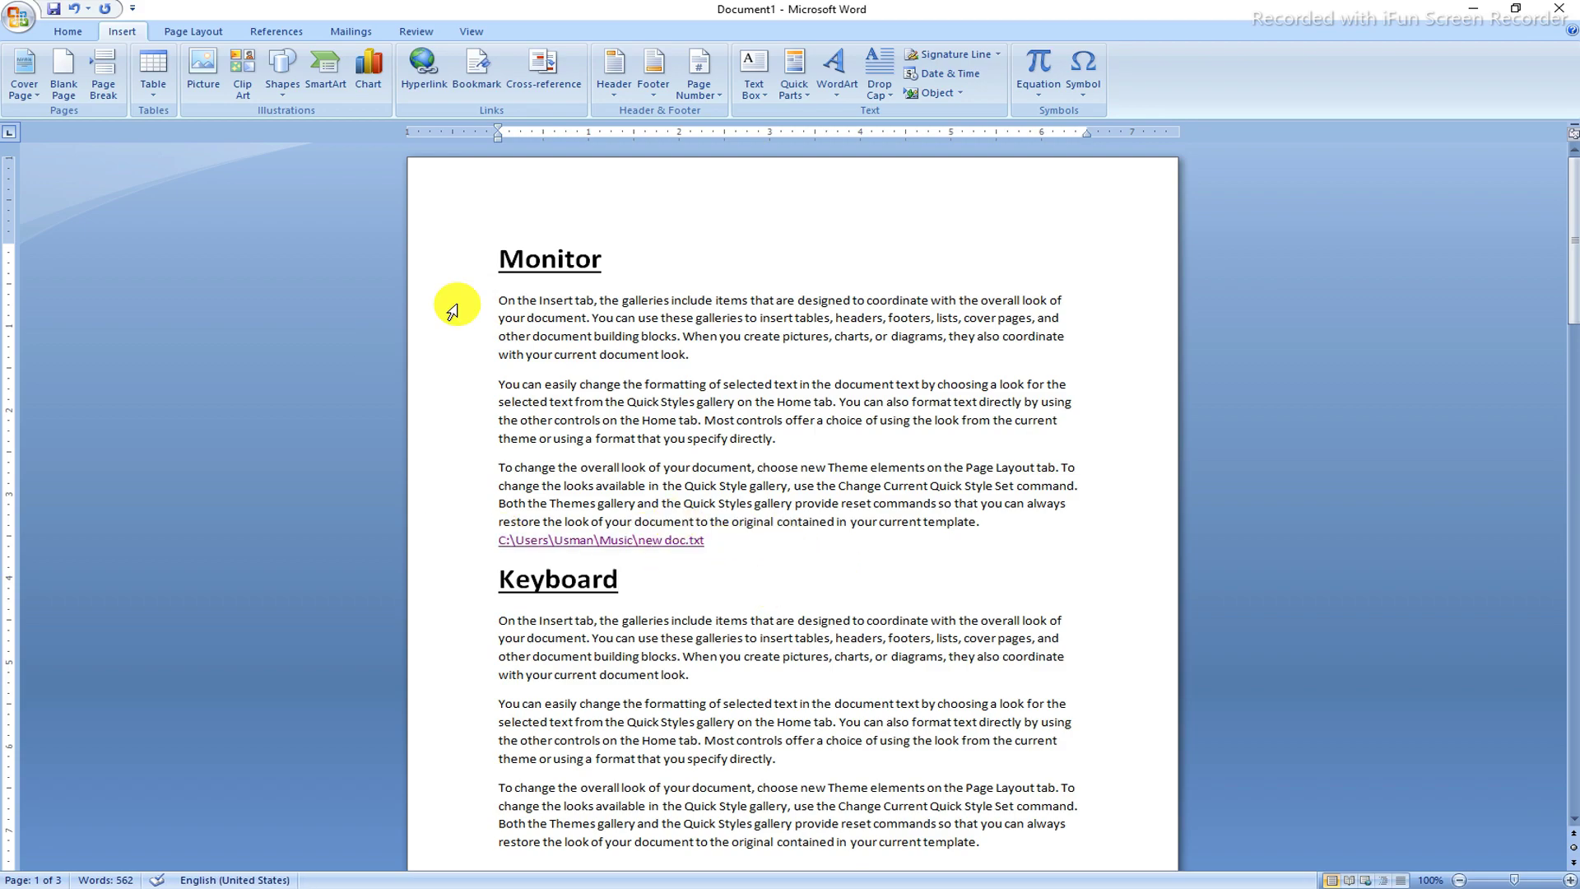
click(499, 259)
key(shift+End)
key(ctrl+Down)
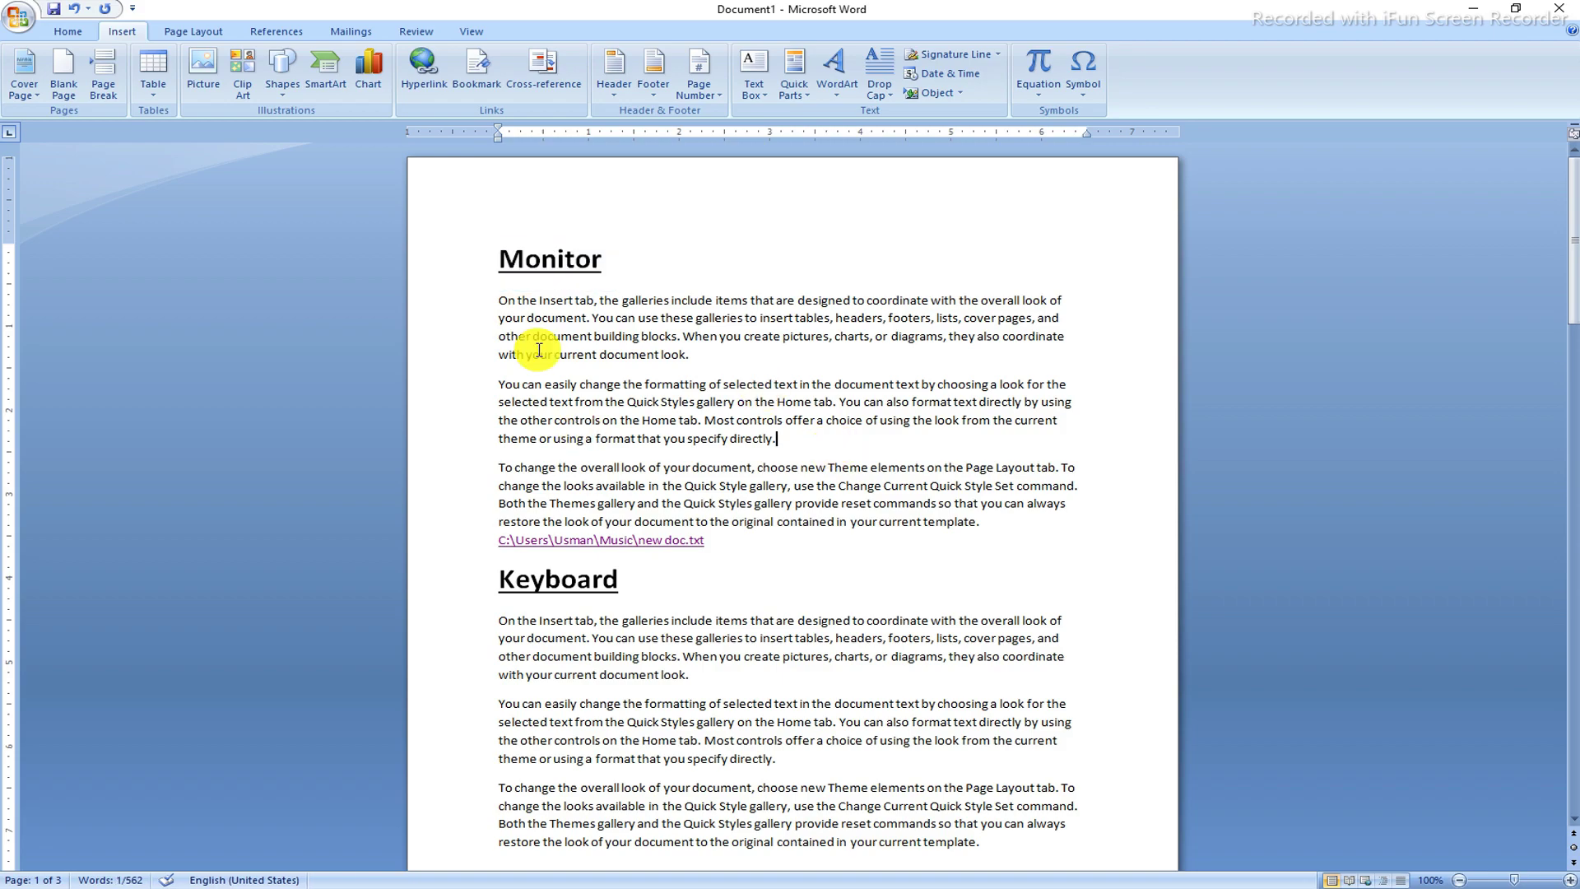
drag(532, 313, 973, 515)
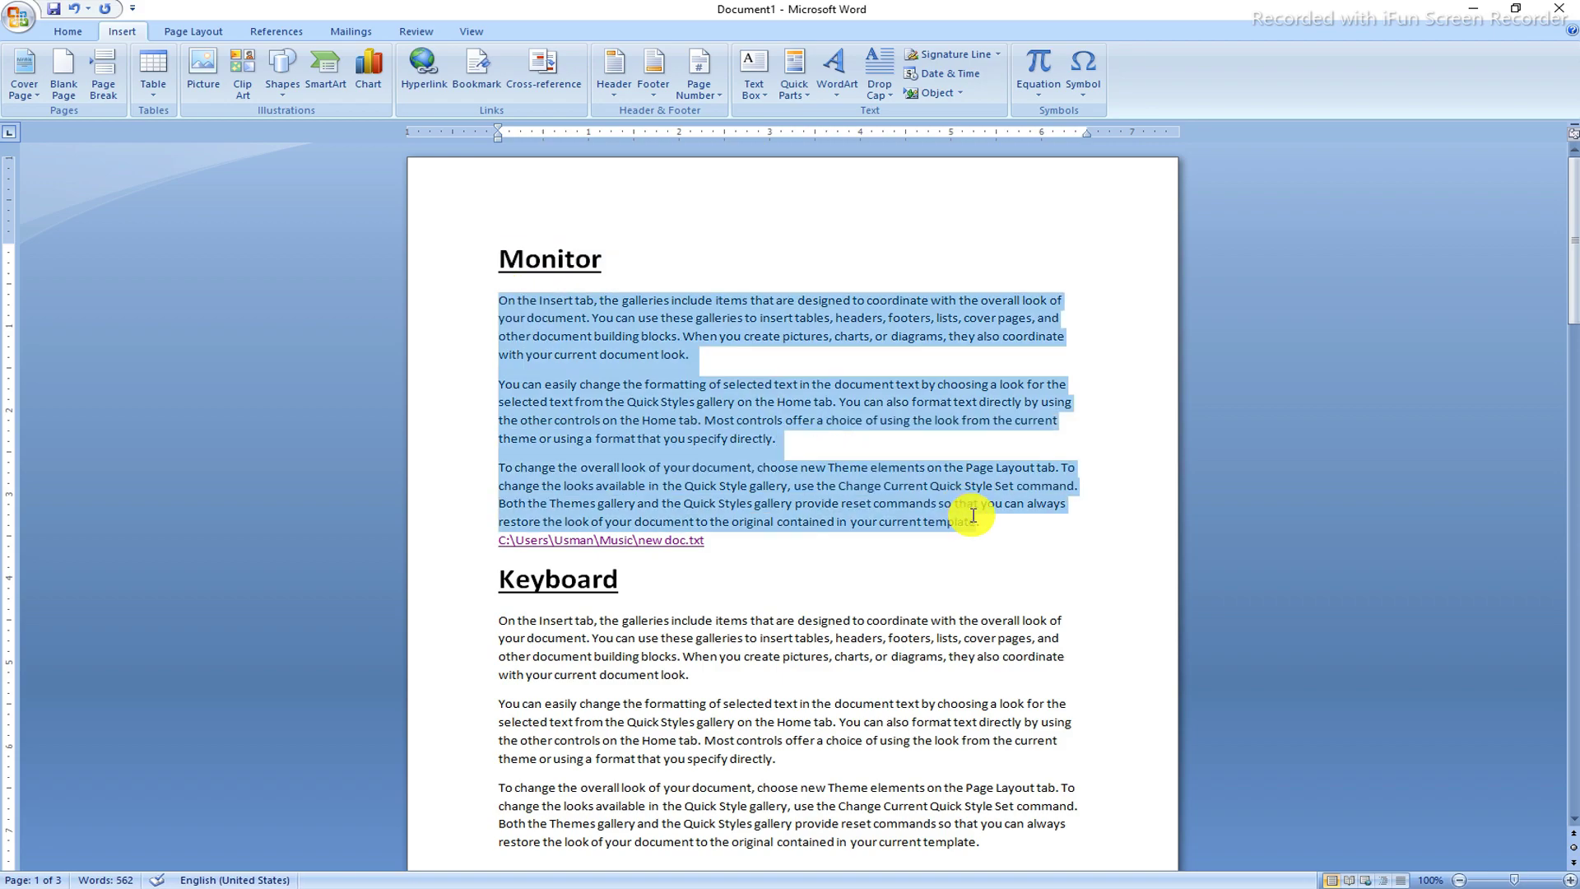
click(971, 585)
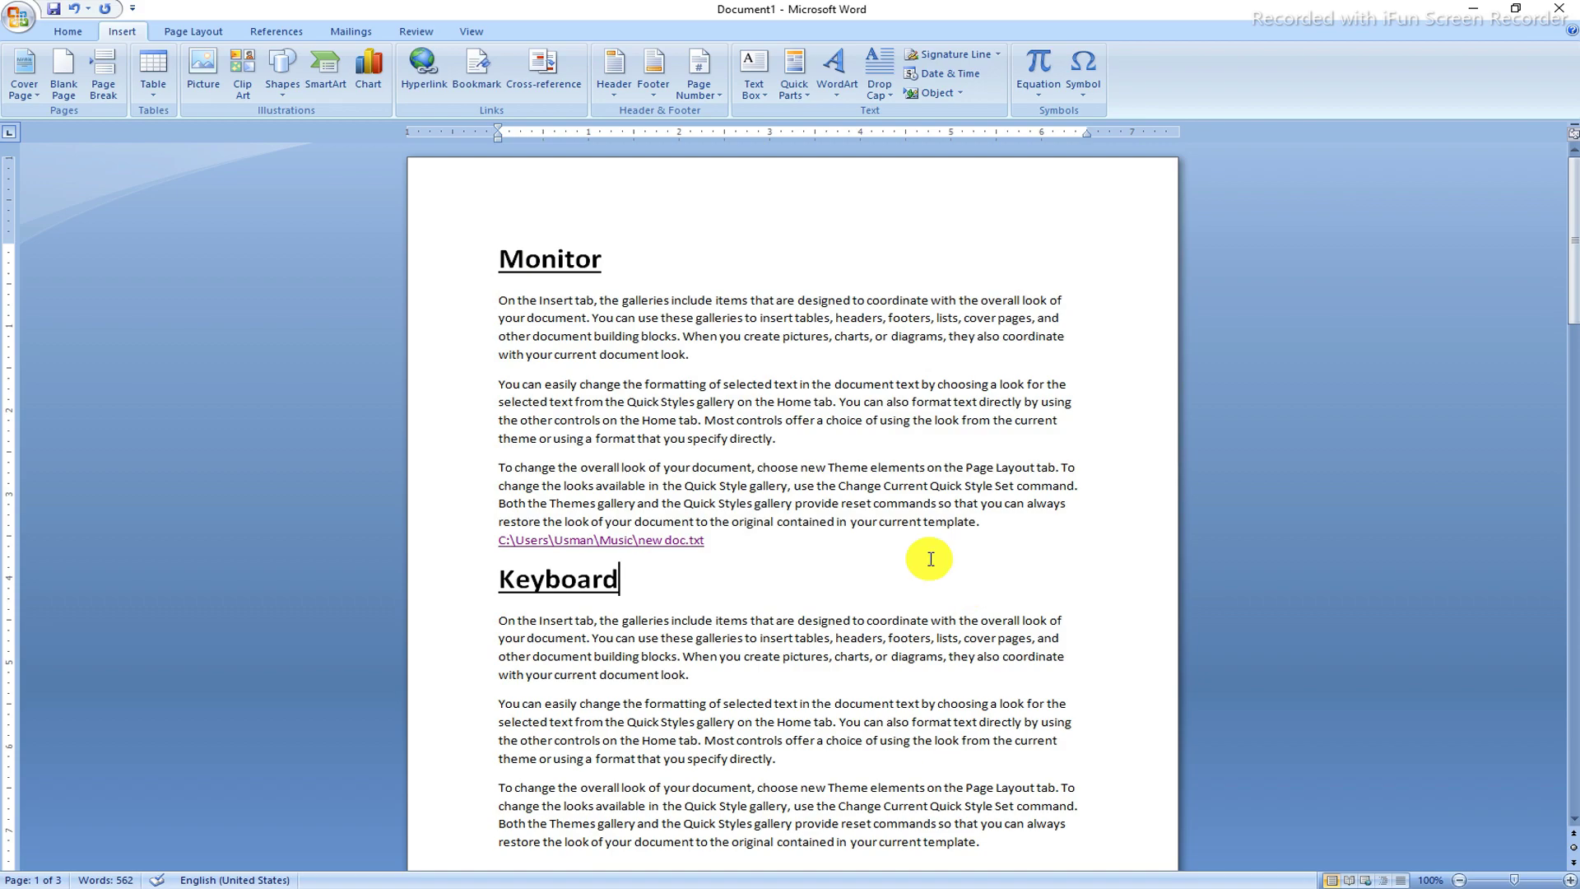
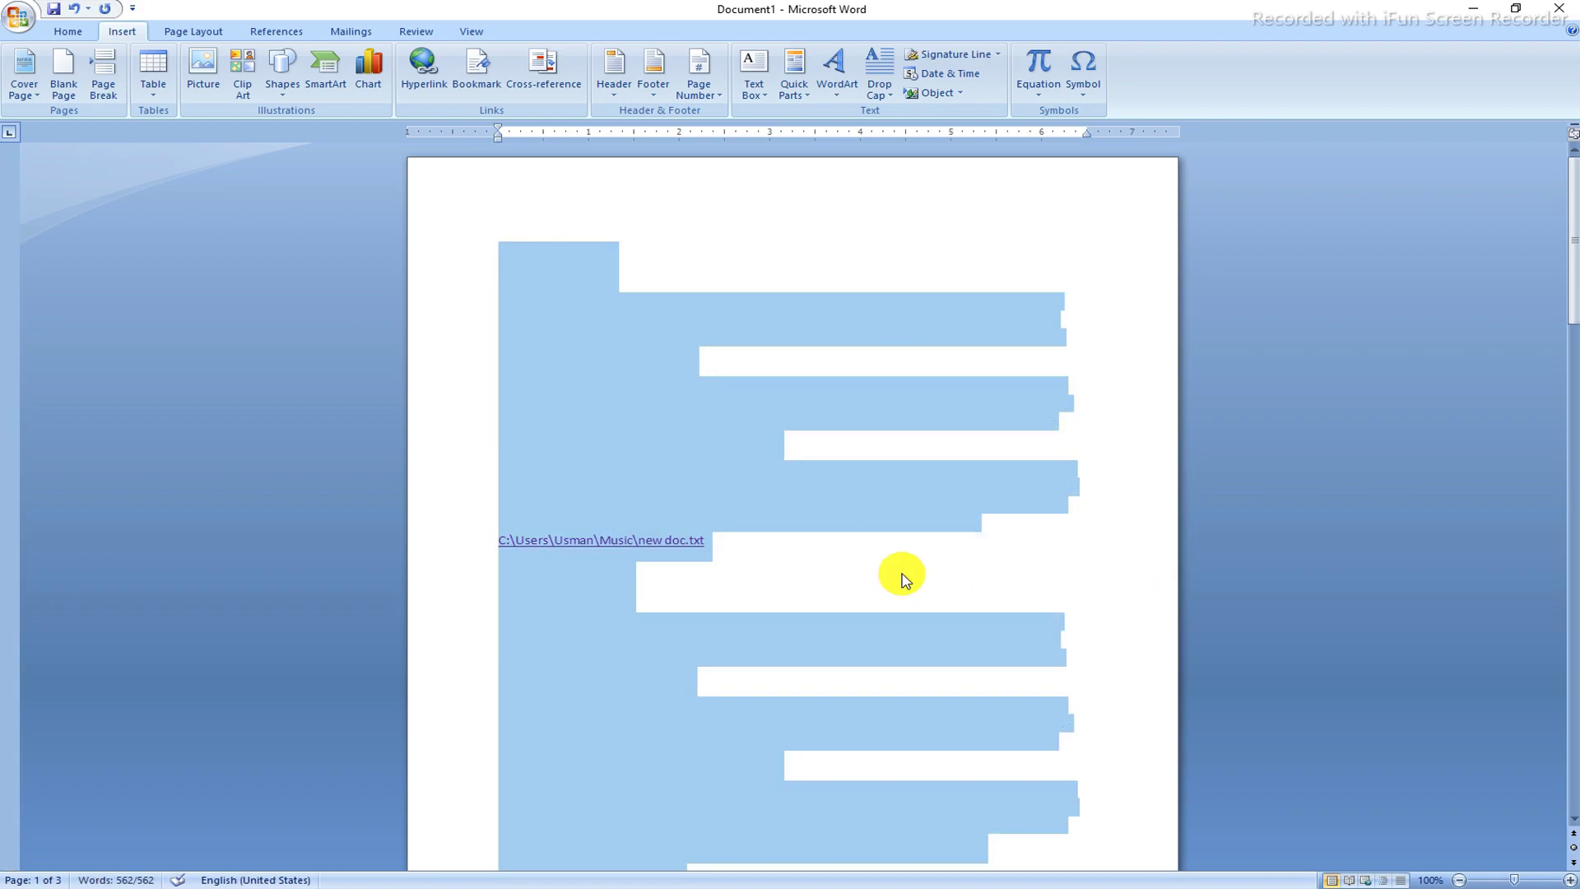
click(997, 588)
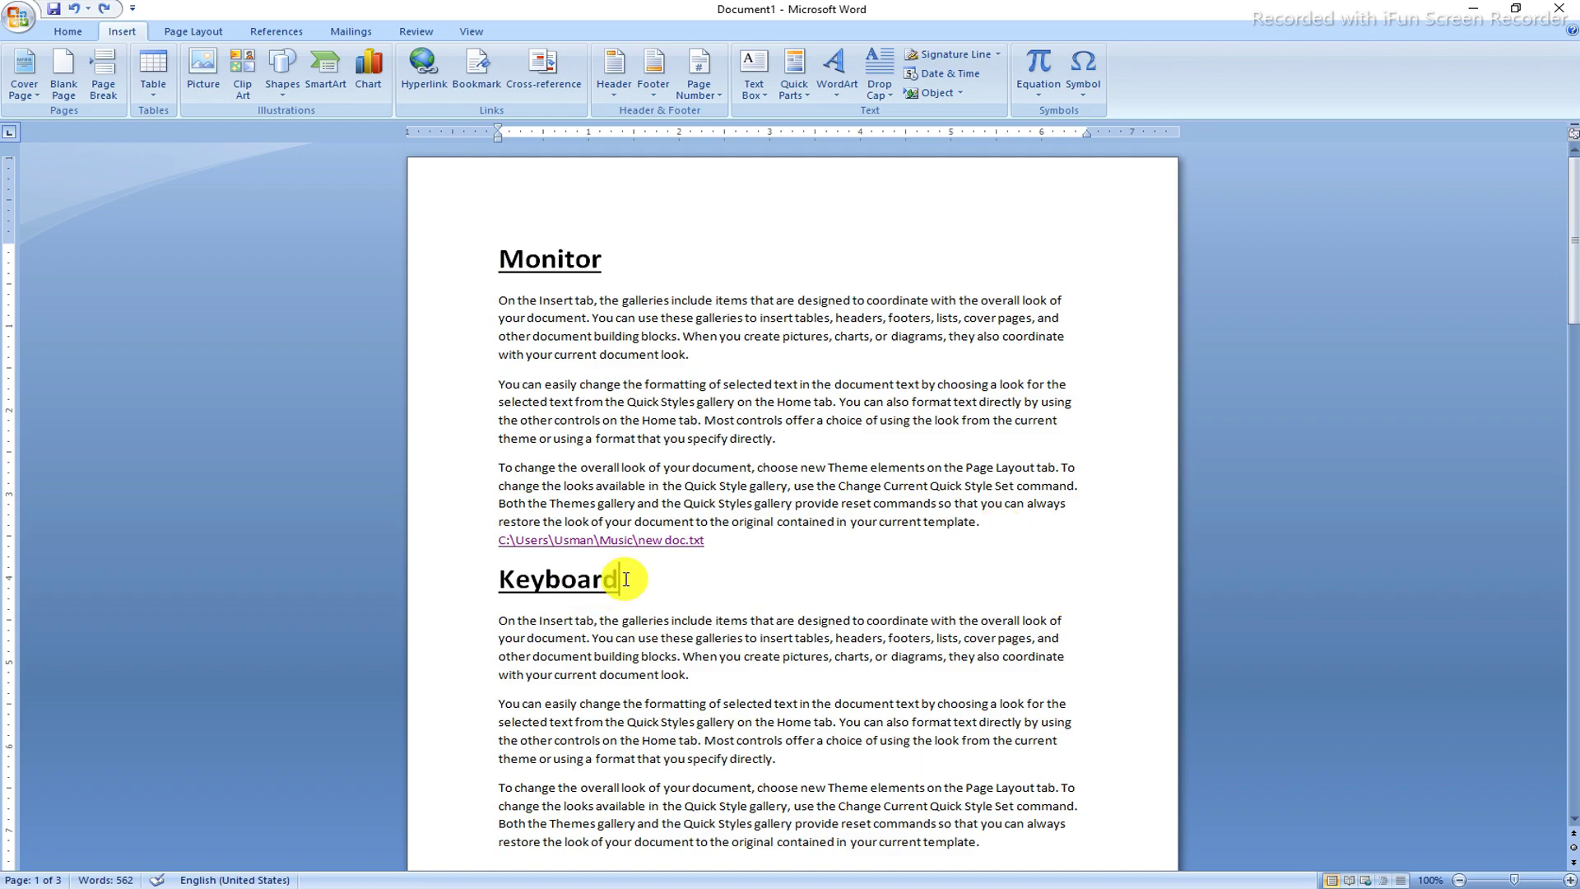
click(437, 583)
click(603, 634)
scroll(708, 454, down, 3)
scroll(707, 454, up, 3)
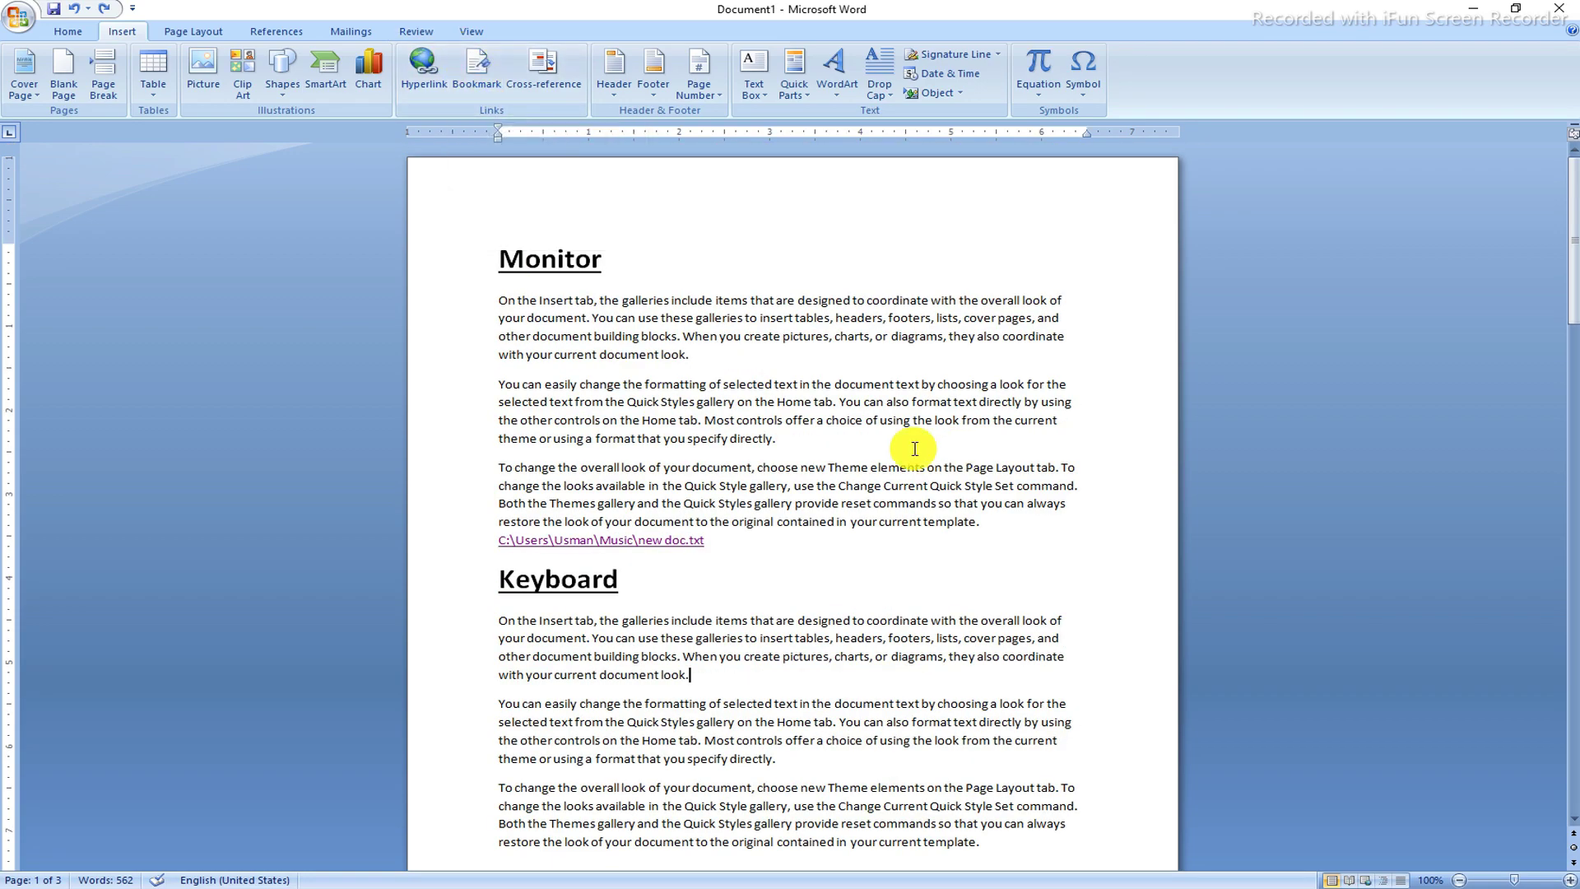
scroll(914, 448, down, 10)
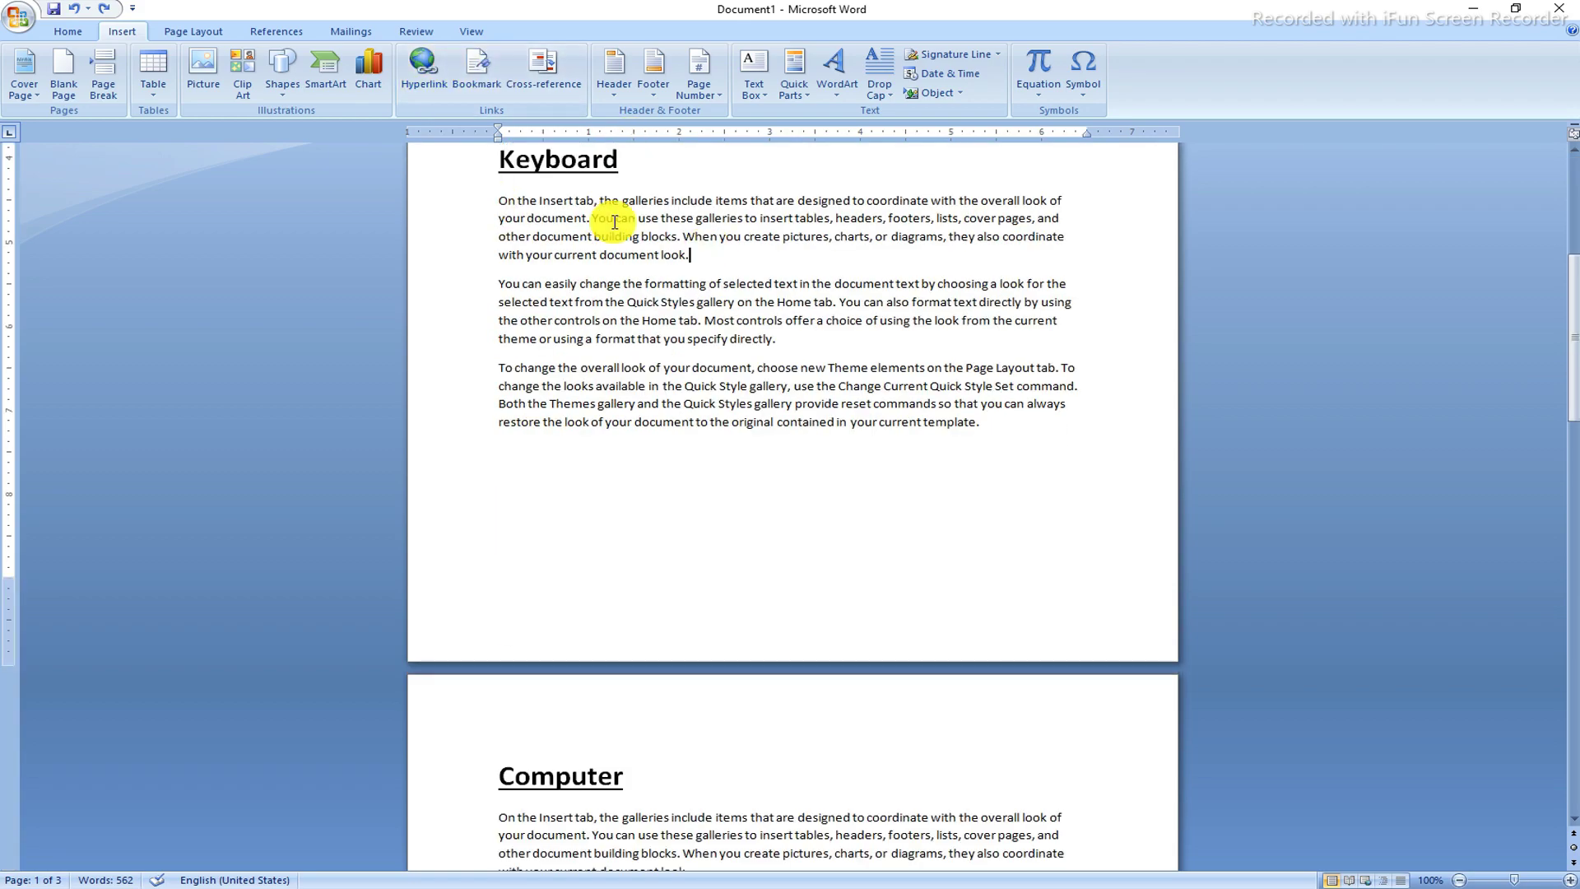
drag(531, 219, 828, 237)
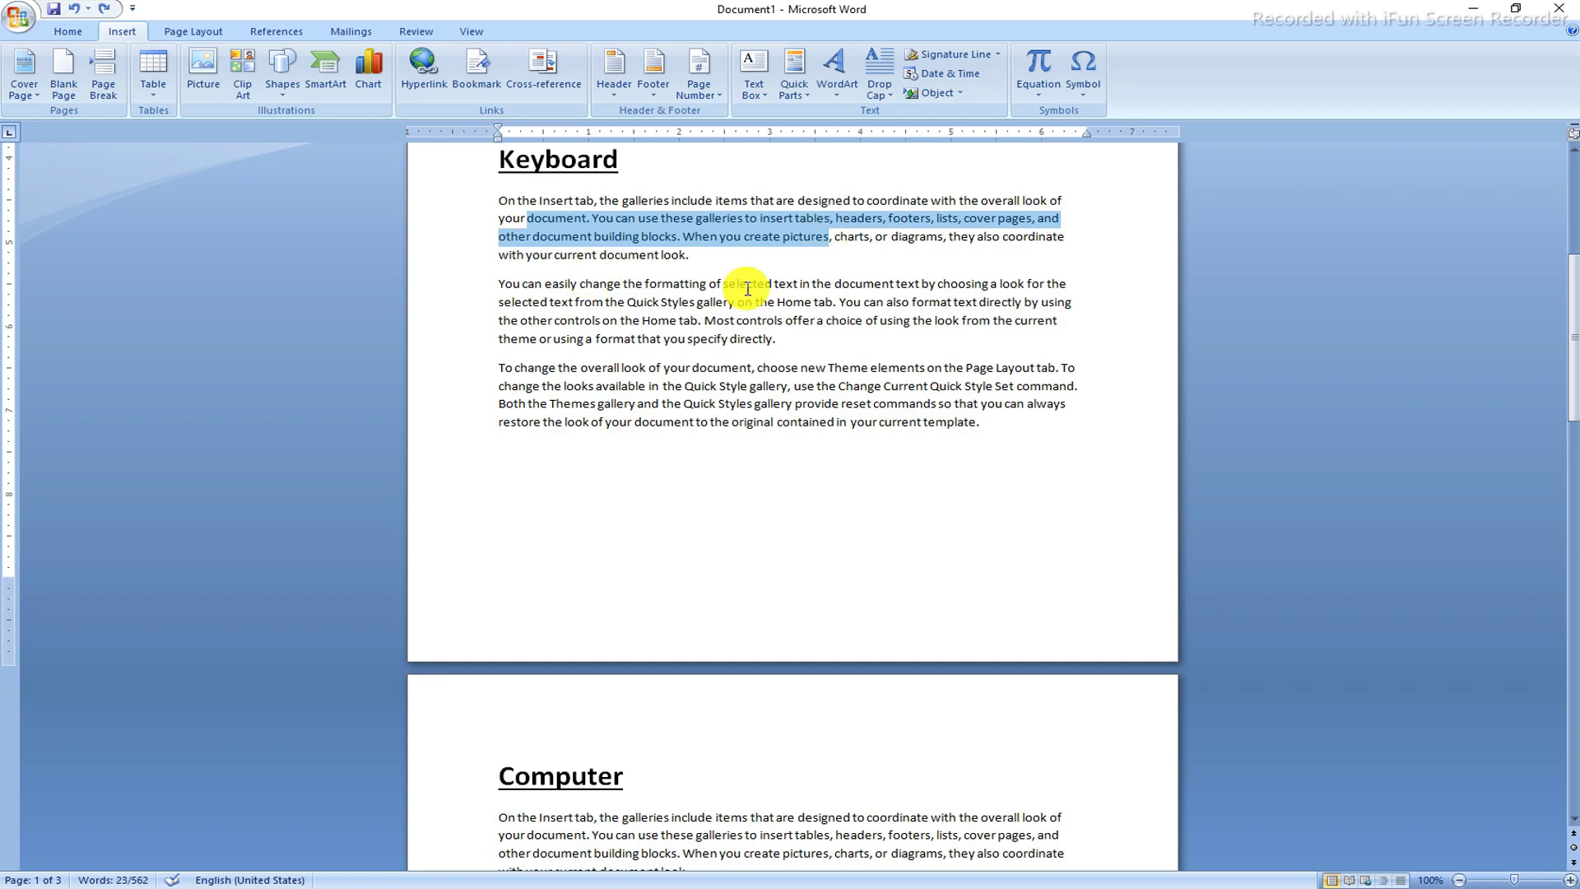
drag(580, 283, 923, 285)
drag(605, 302, 834, 304)
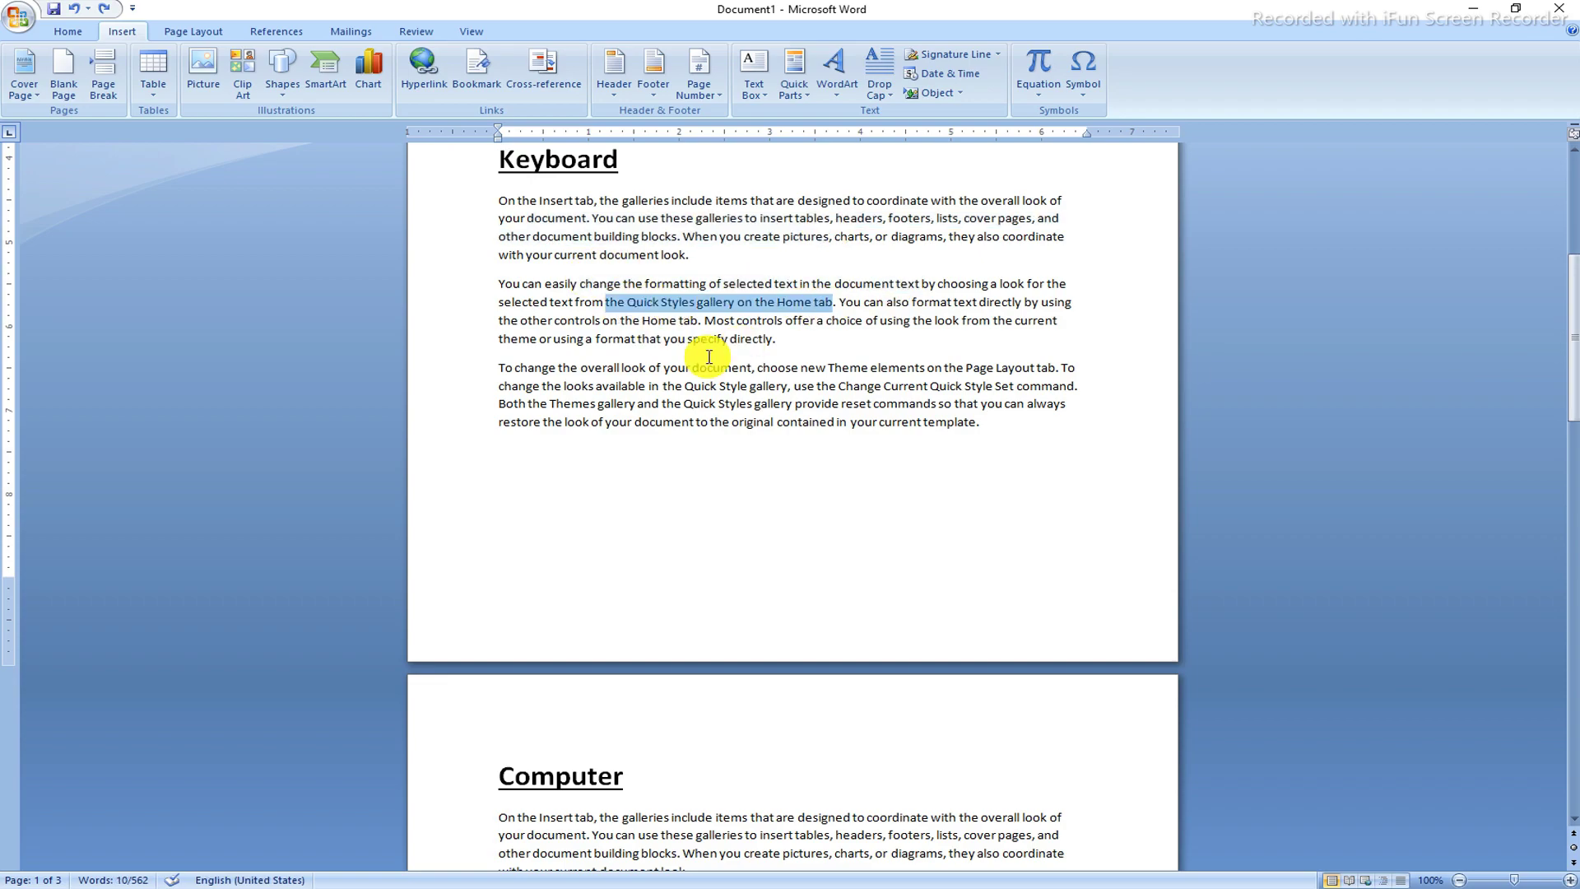
drag(663, 339, 781, 339)
drag(697, 303, 871, 322)
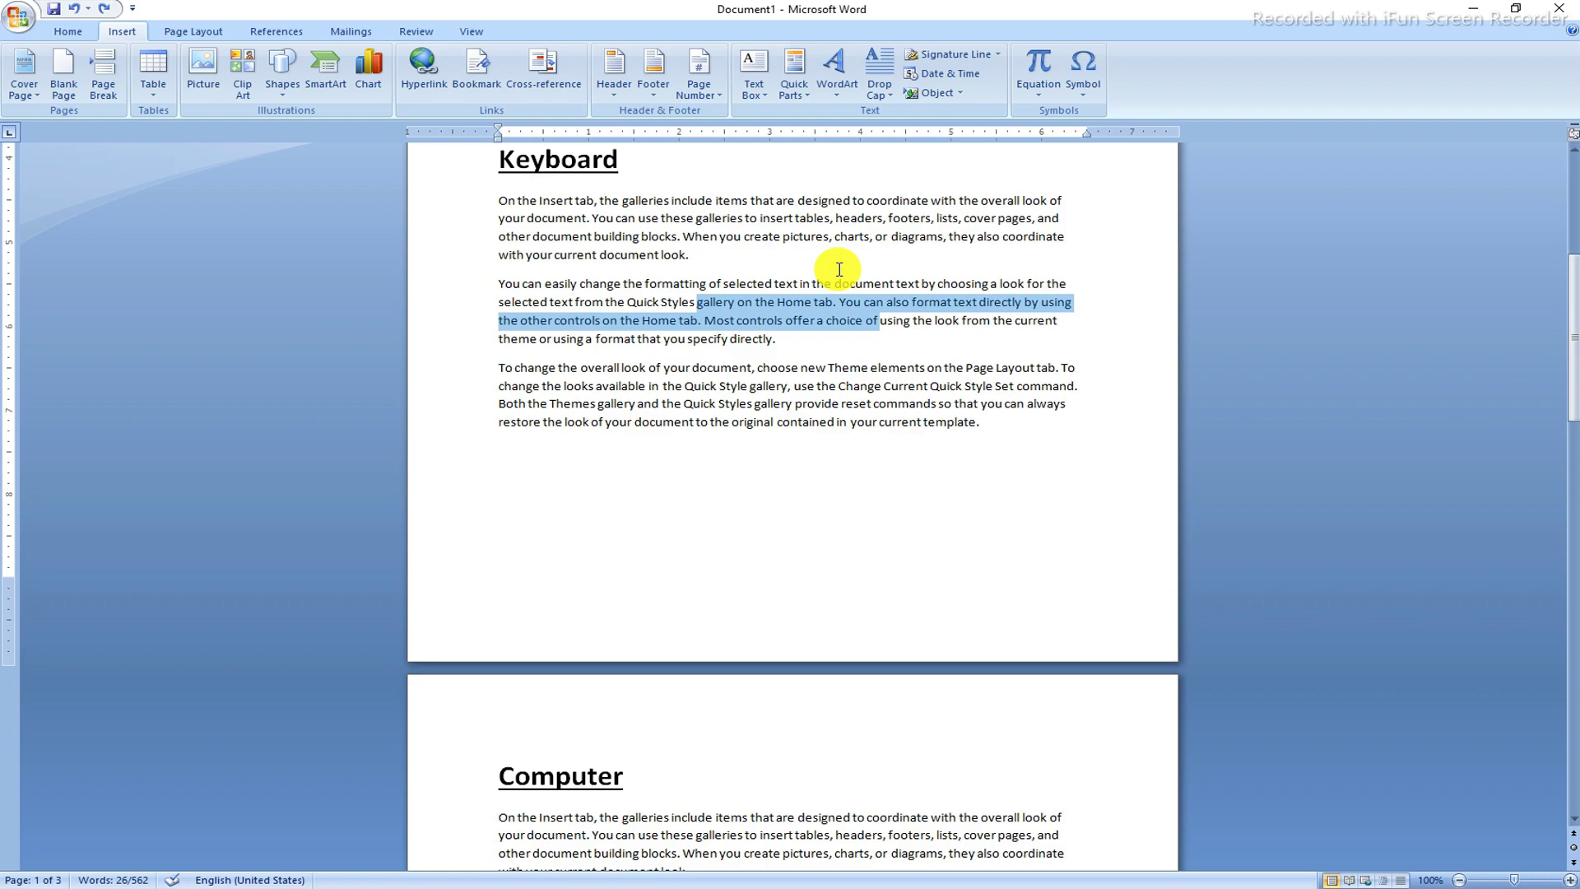
click(735, 282)
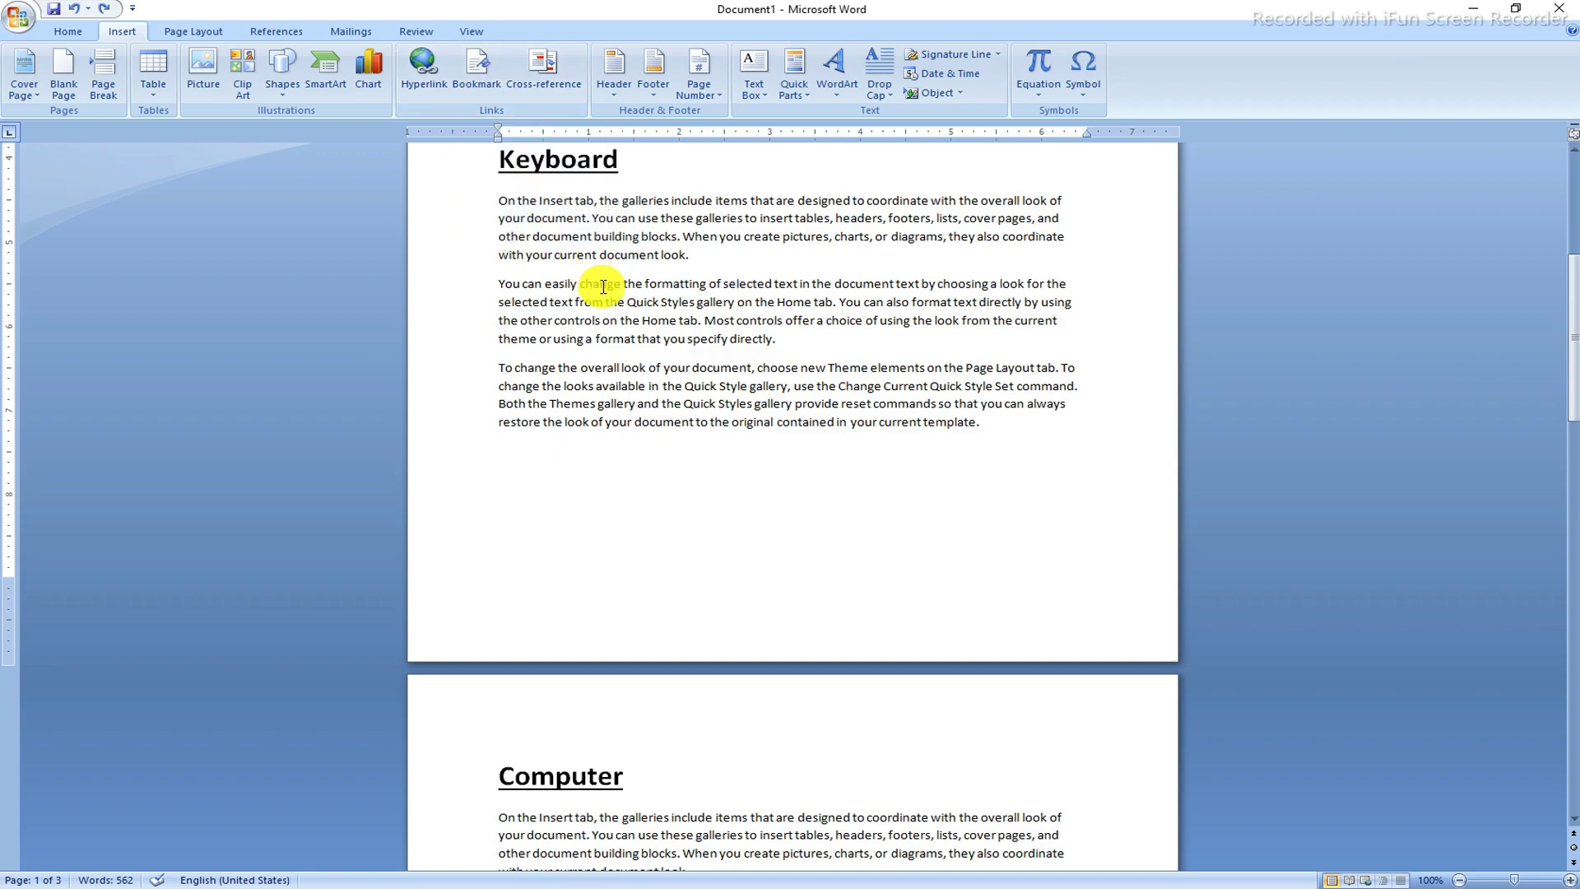
drag(576, 302, 696, 302)
drag(807, 303, 1097, 302)
drag(660, 338, 721, 334)
click(704, 306)
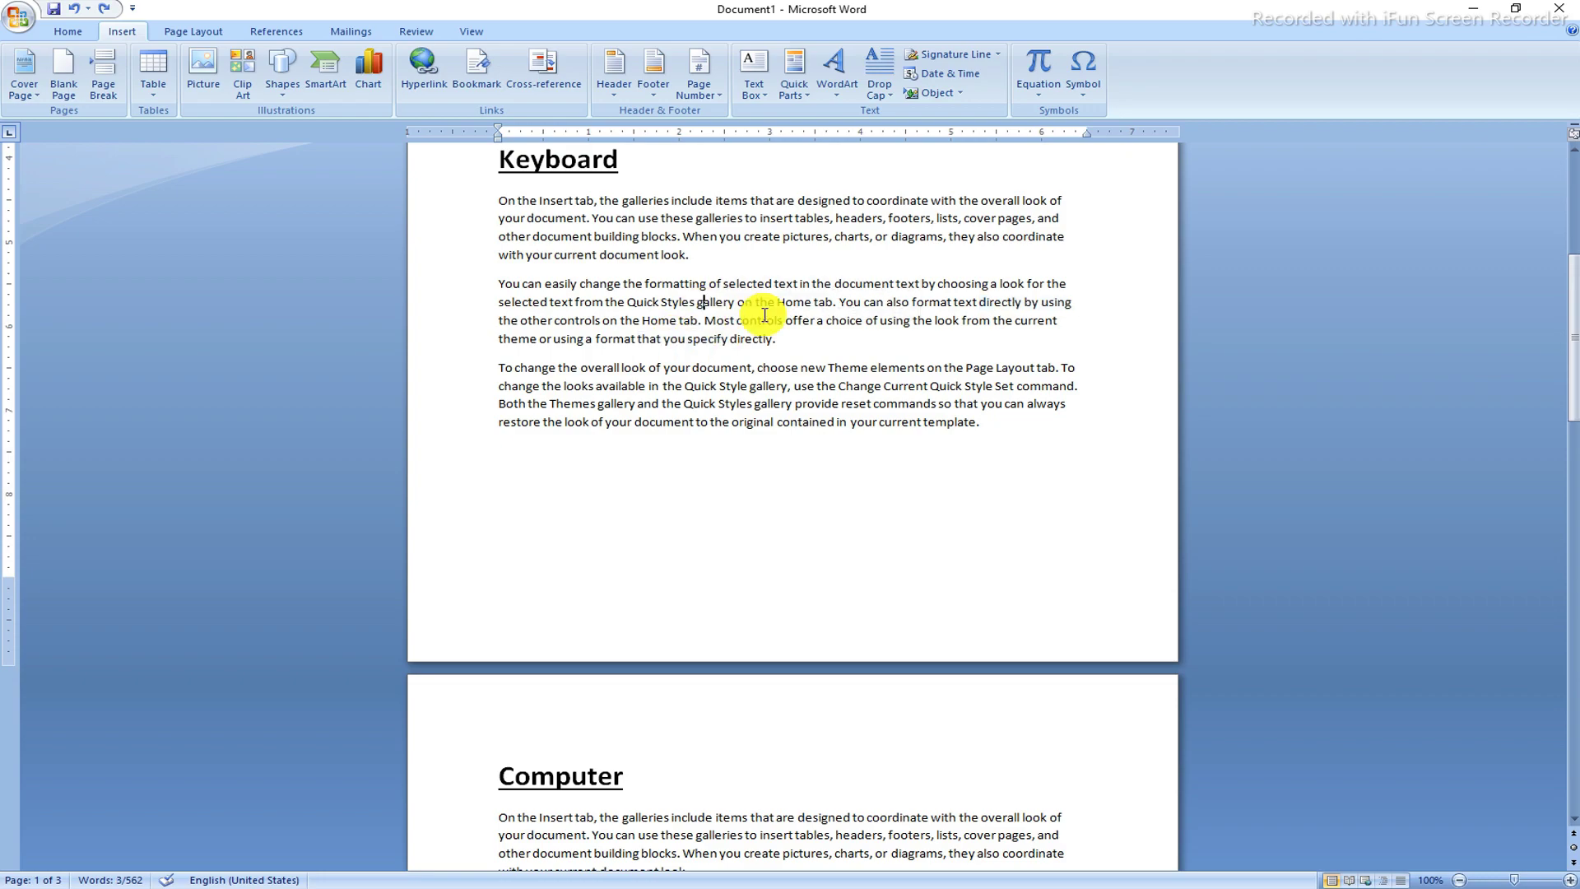
shift+click(765, 315)
drag(841, 386, 958, 386)
drag(749, 387, 837, 387)
click(705, 424)
scroll(669, 344, up, 2)
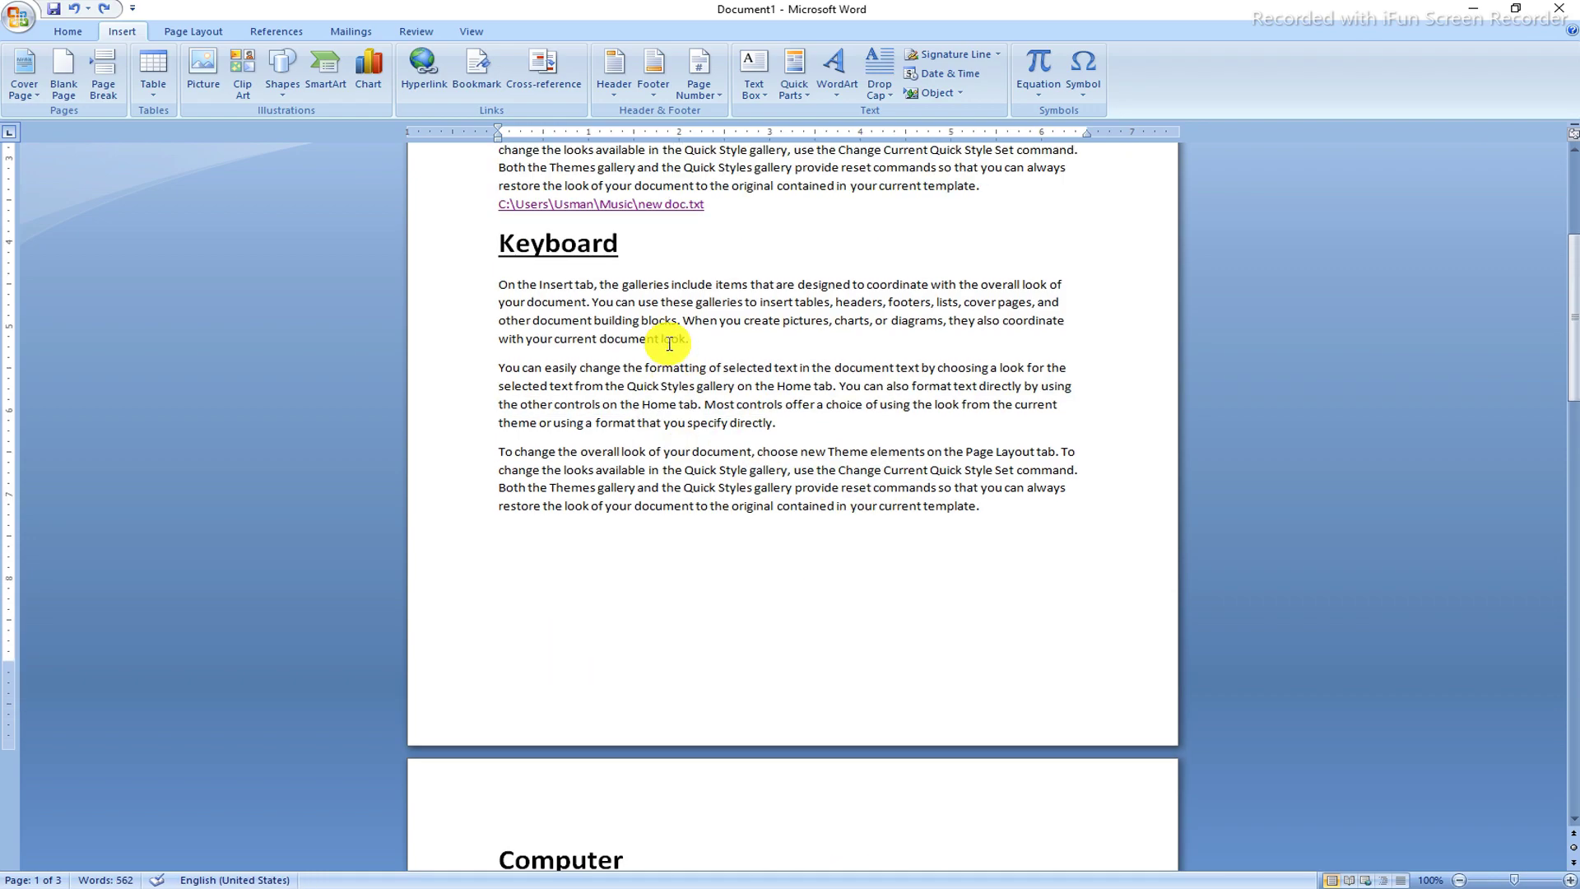
scroll(669, 344, up, 2)
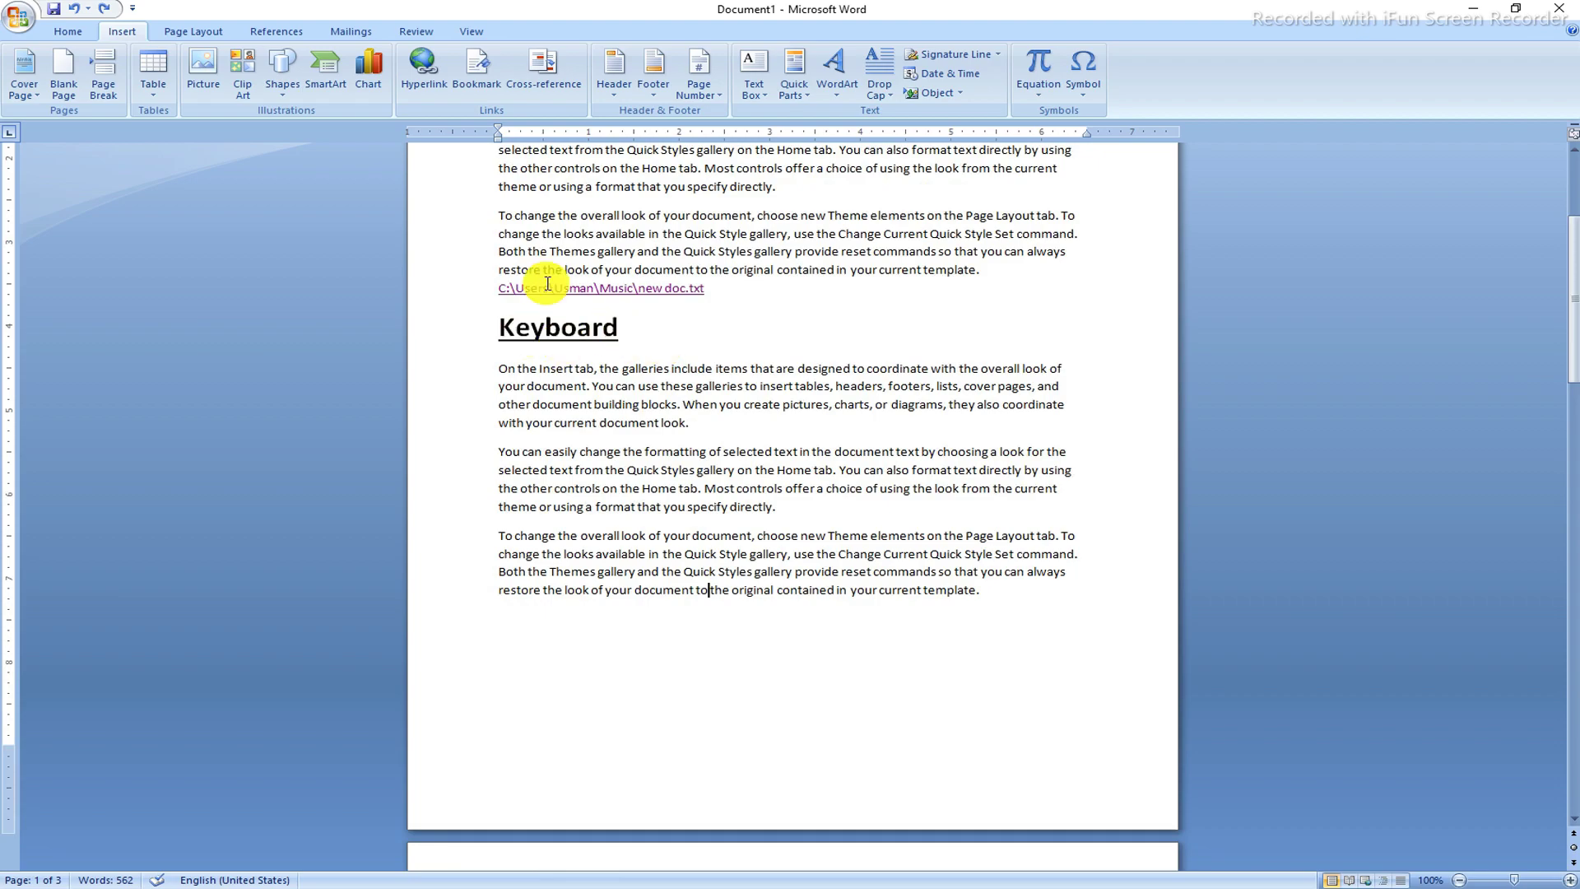
drag(607, 263, 873, 251)
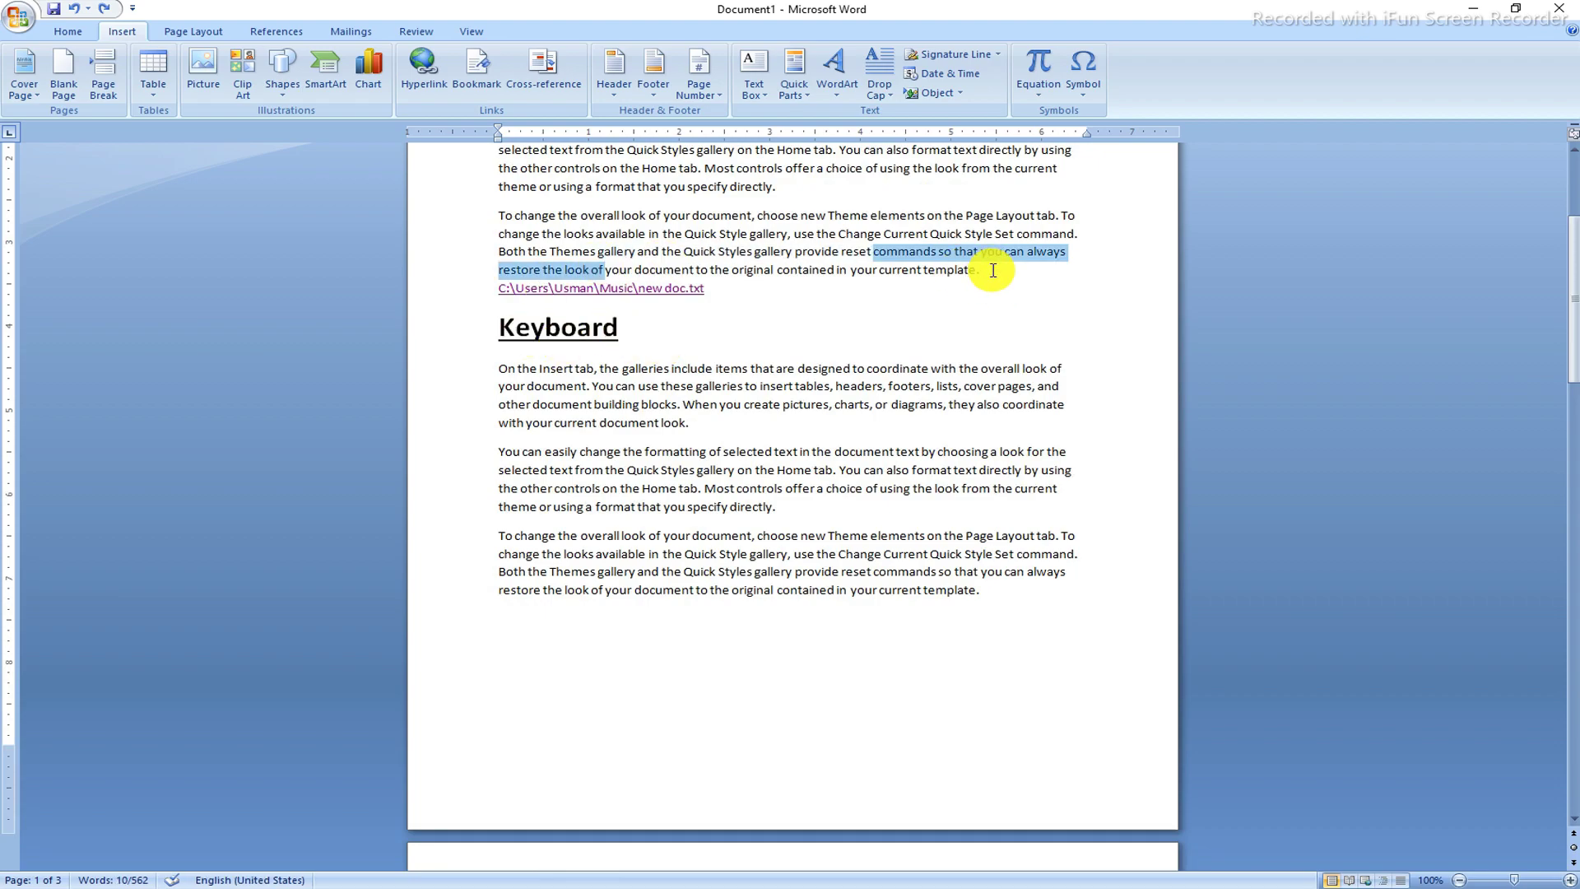
click(993, 270)
Step: Select the Keyboard heading and delete the existing Keyboard bookmark
drag(617, 327, 461, 336)
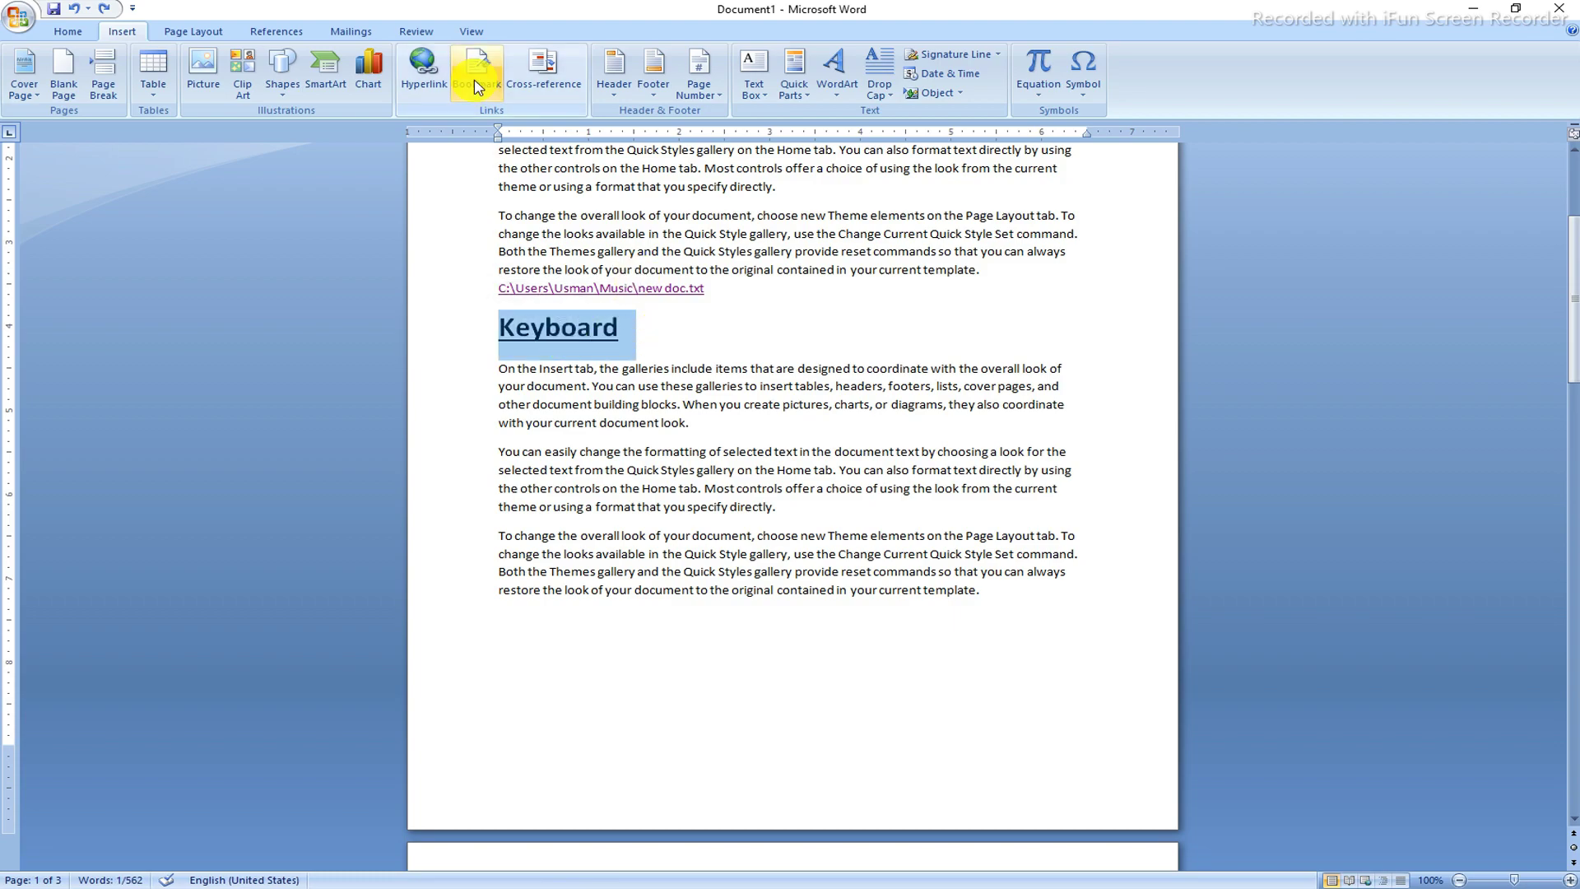
click(724, 329)
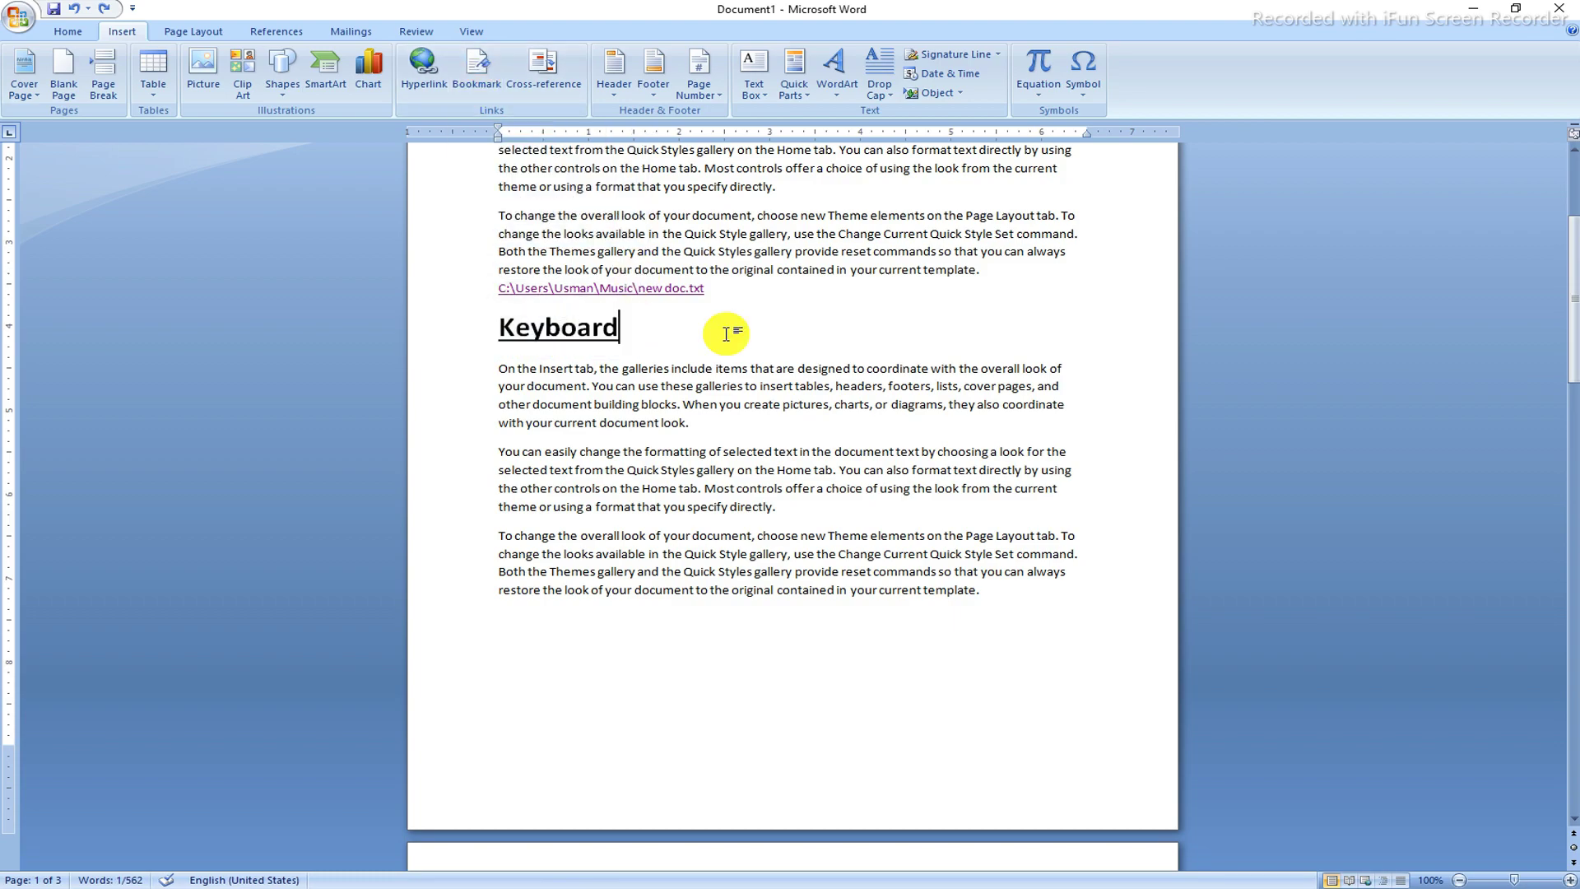
click(451, 339)
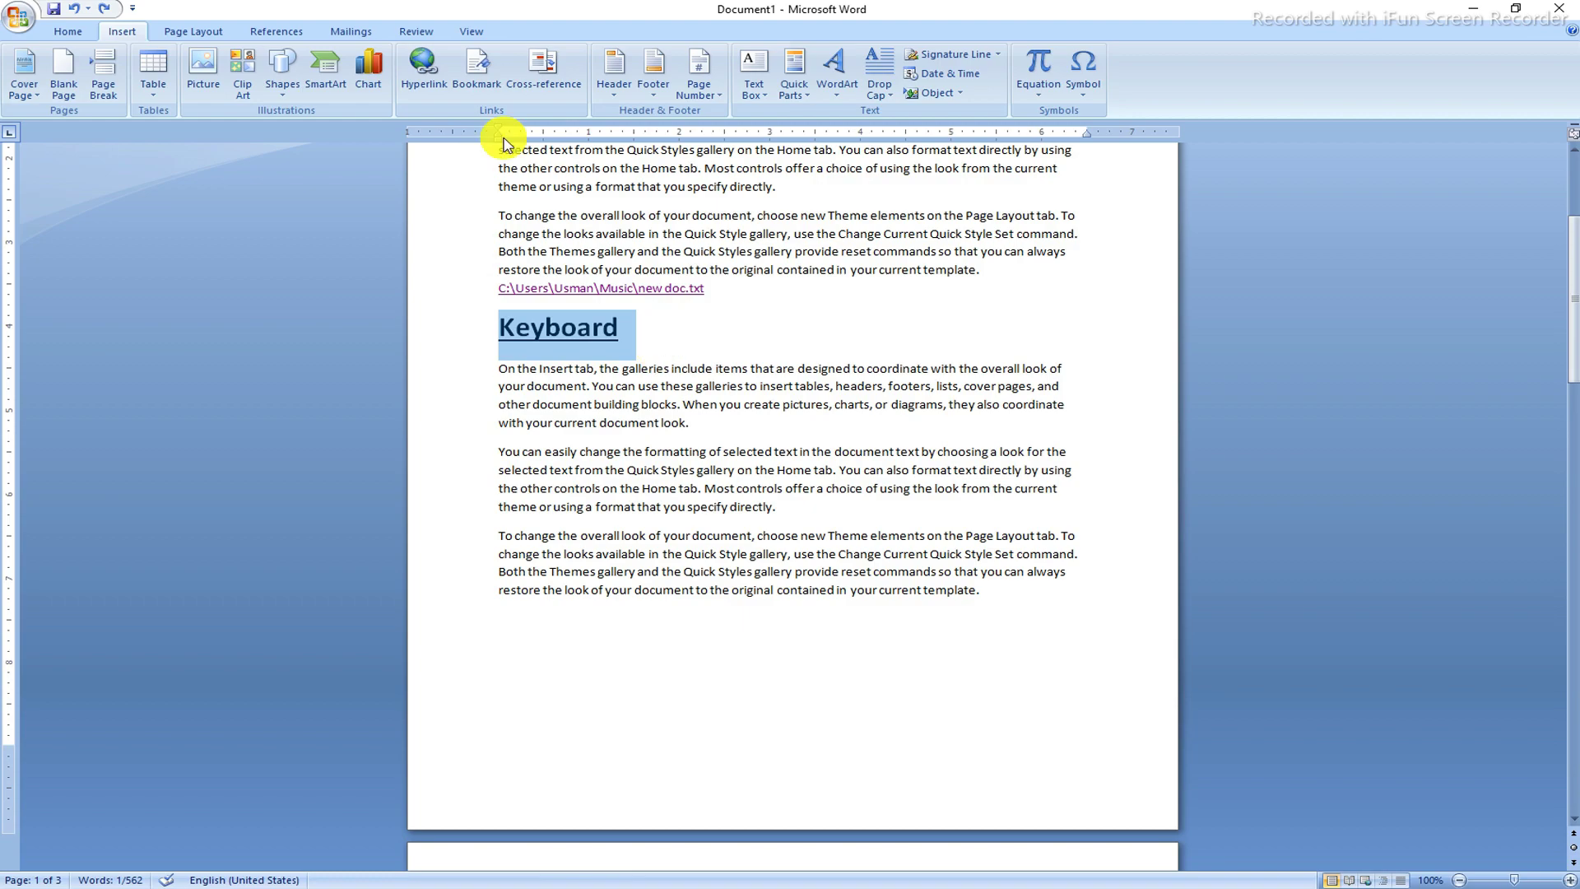
click(665, 370)
drag(600, 324, 494, 324)
click(477, 66)
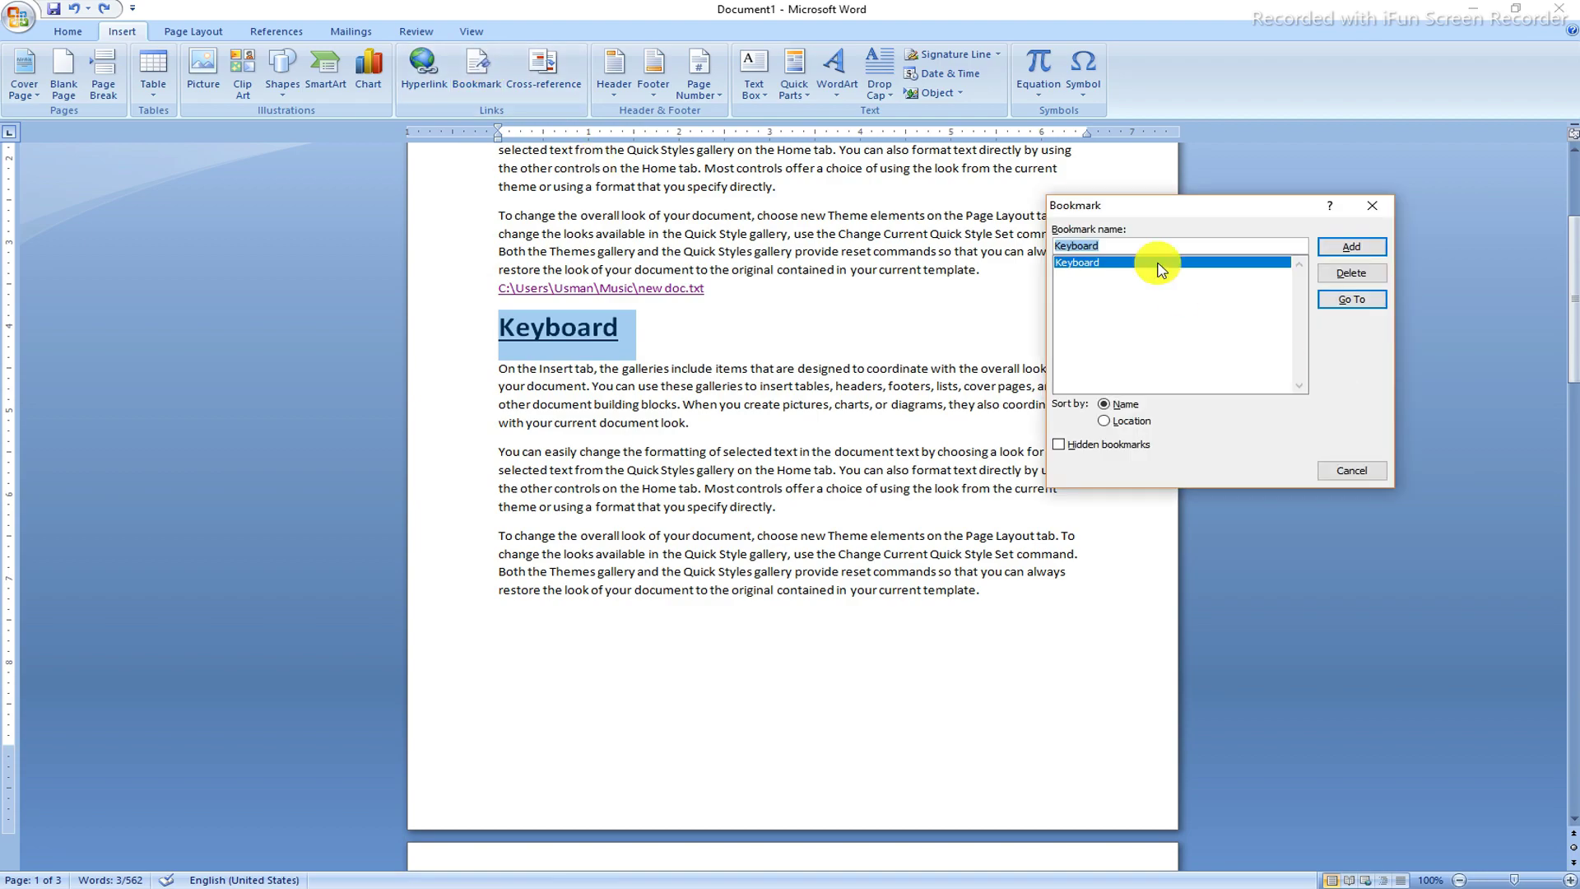
click(1359, 288)
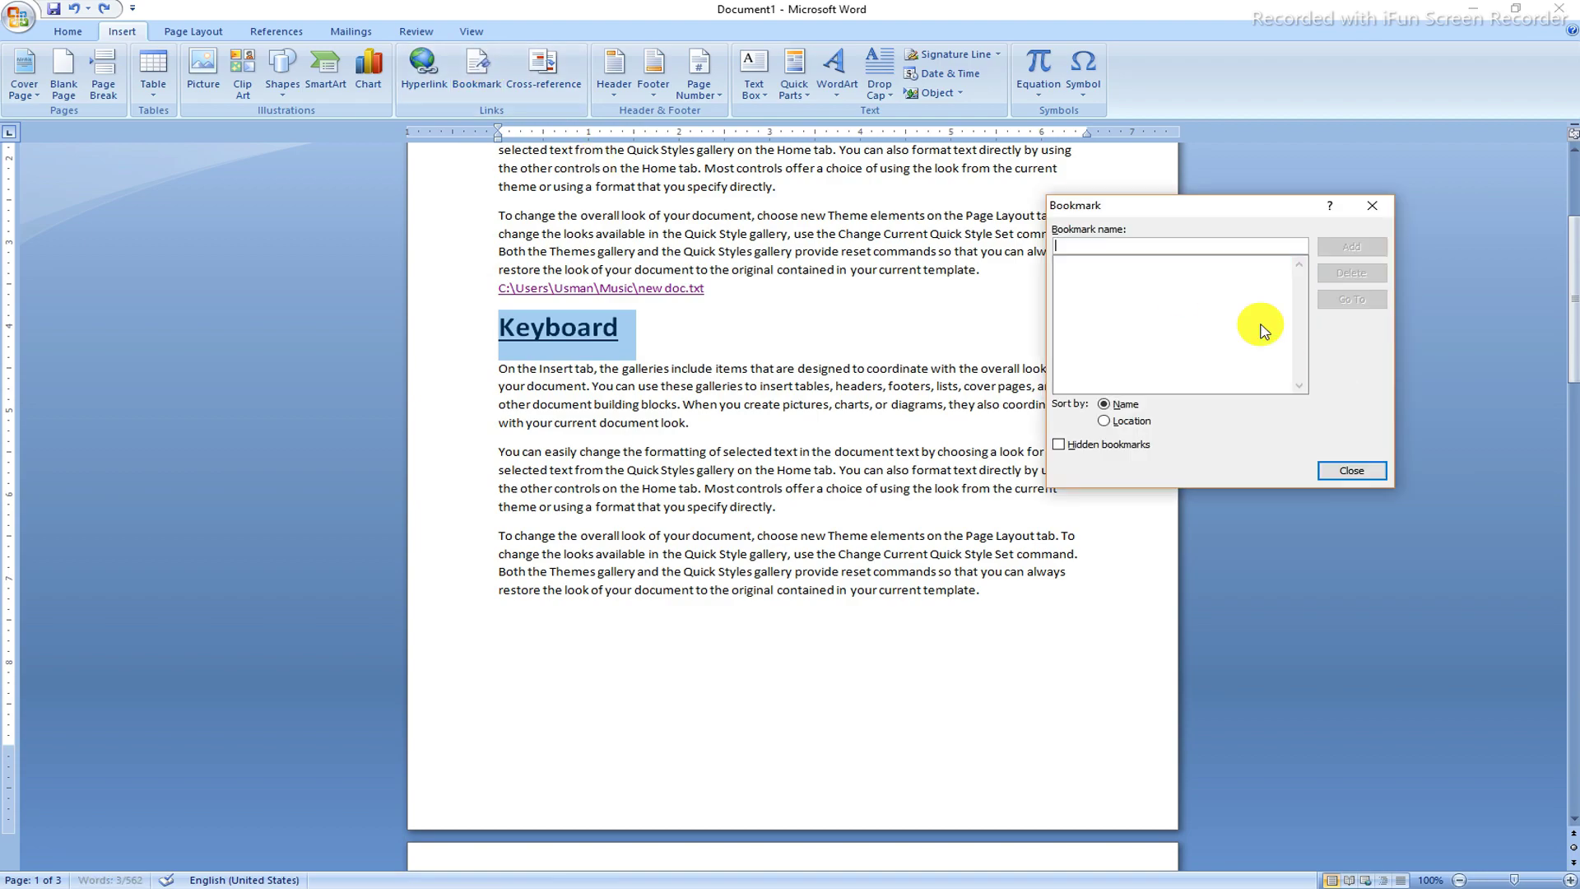
click(1349, 470)
click(728, 468)
Step: Add a bookmark named Monitor to the Monitor heading at the start of the document
scroll(705, 413, up, 5)
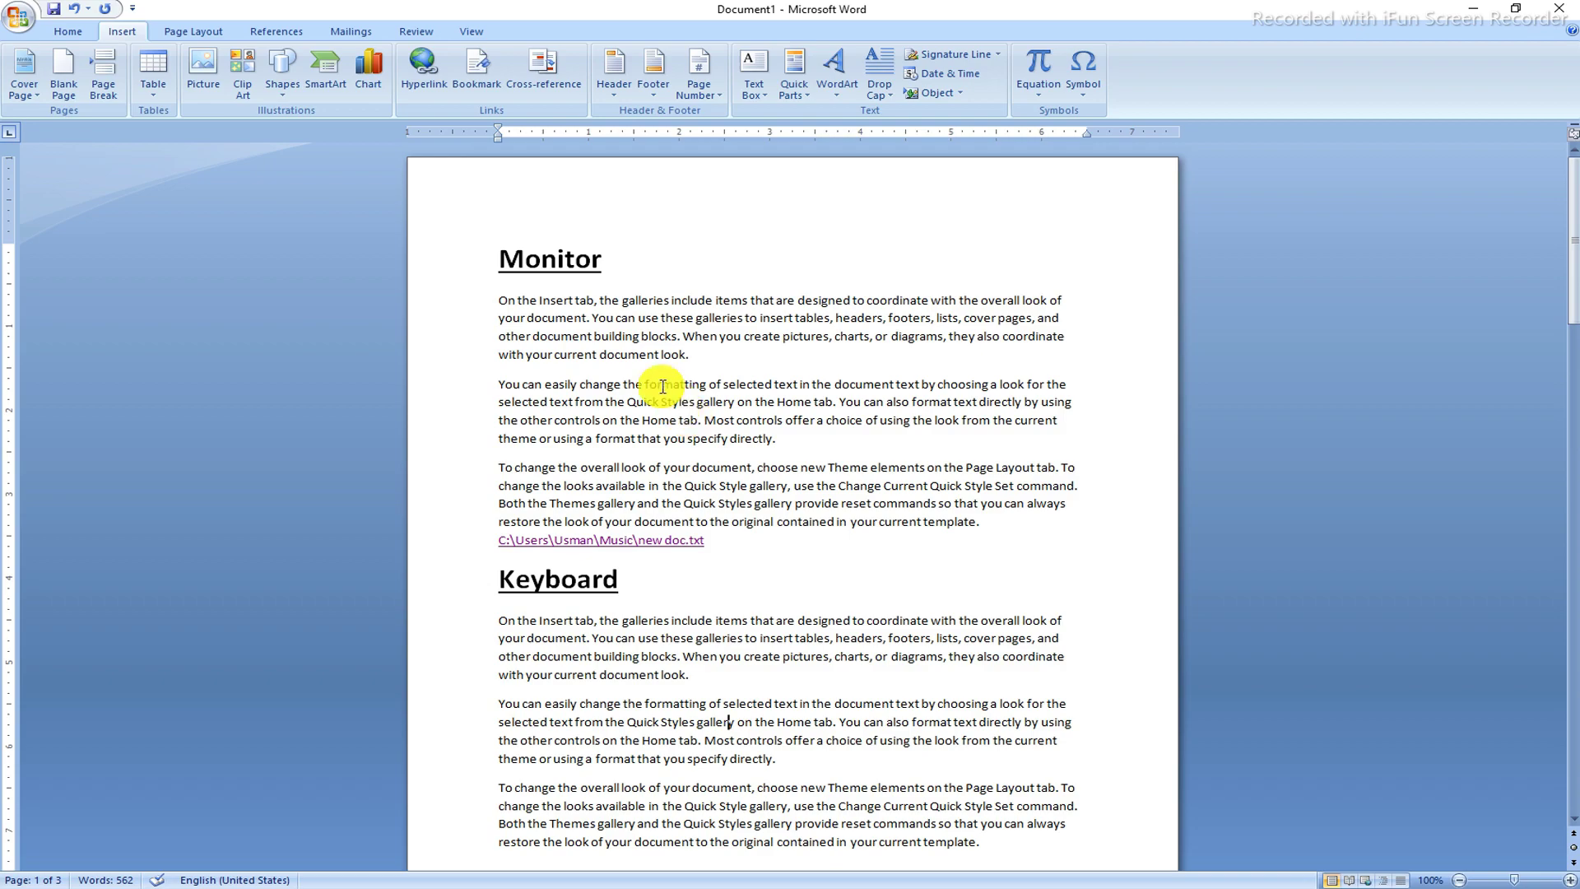
drag(599, 257, 494, 256)
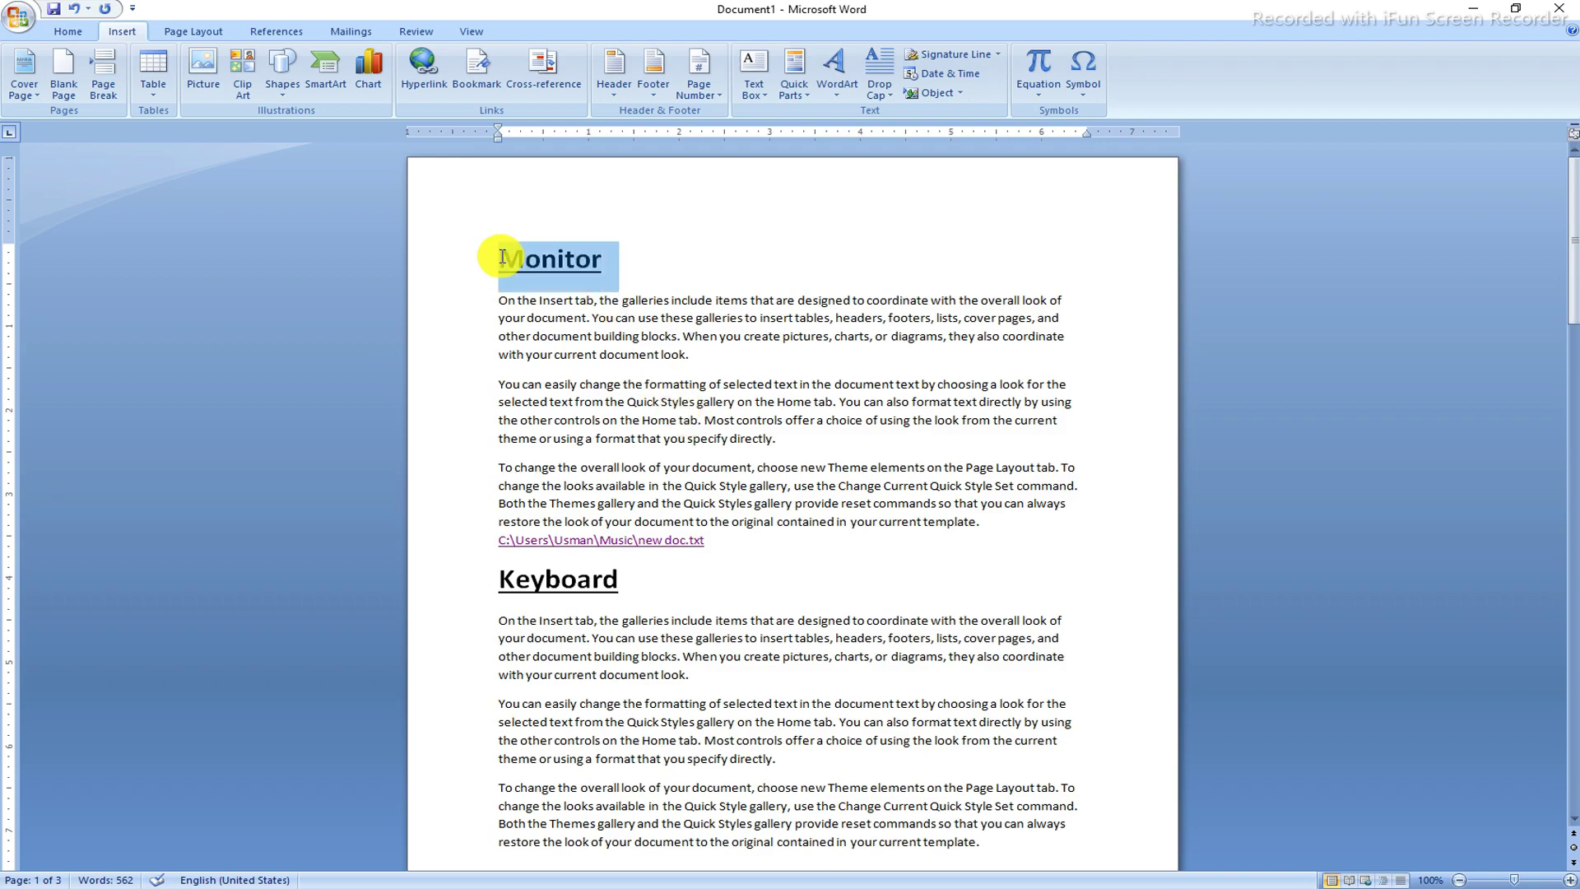
click(465, 66)
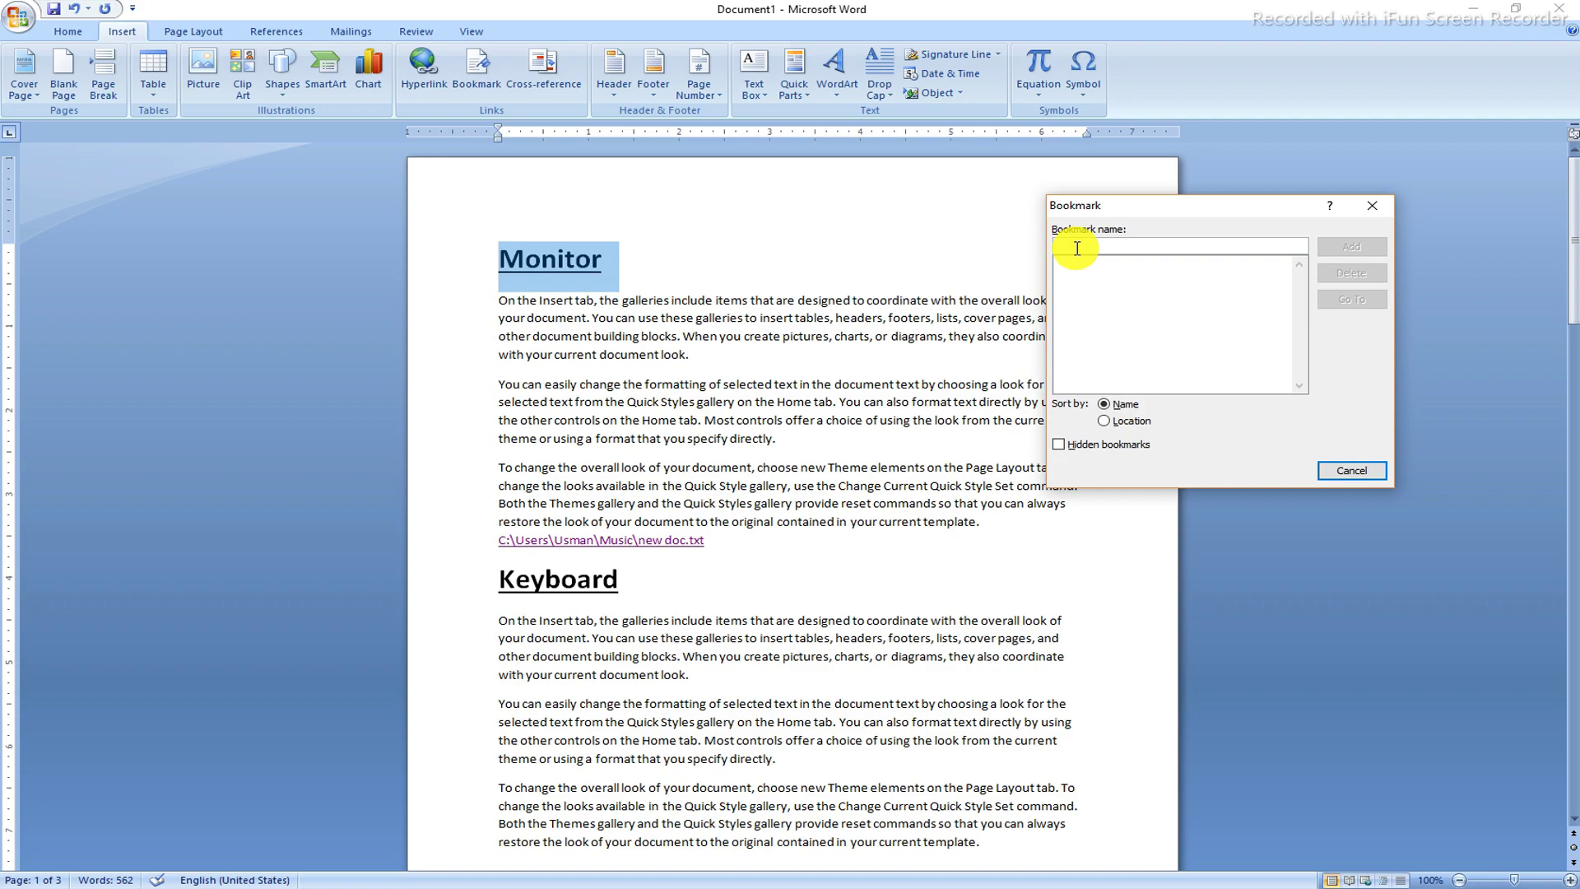
text(Monitor)
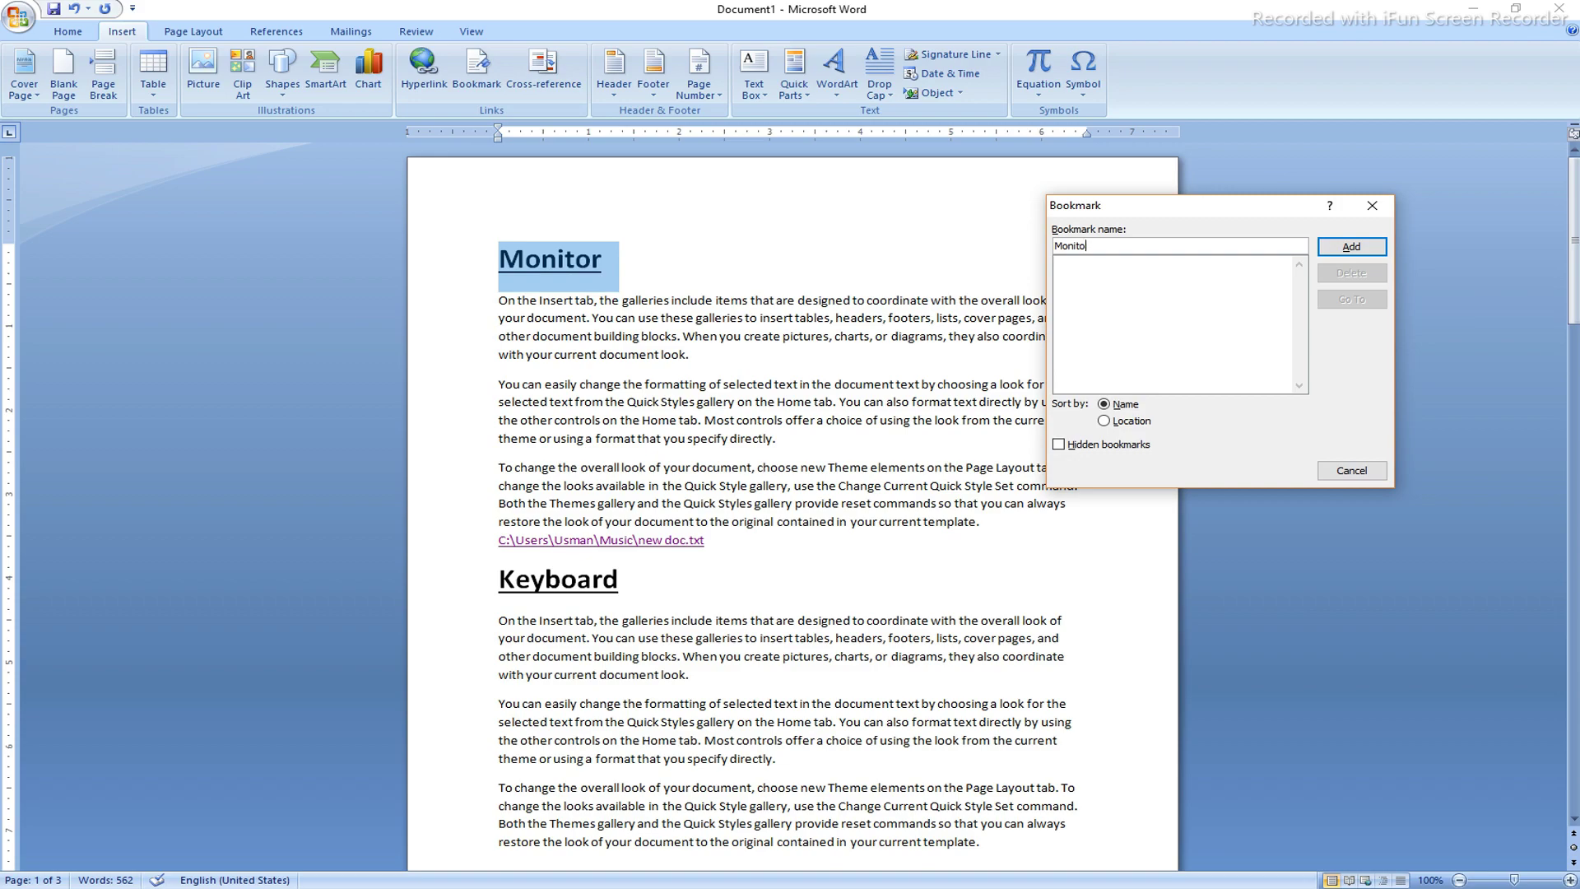
click(1367, 246)
drag(631, 257, 418, 267)
click(629, 407)
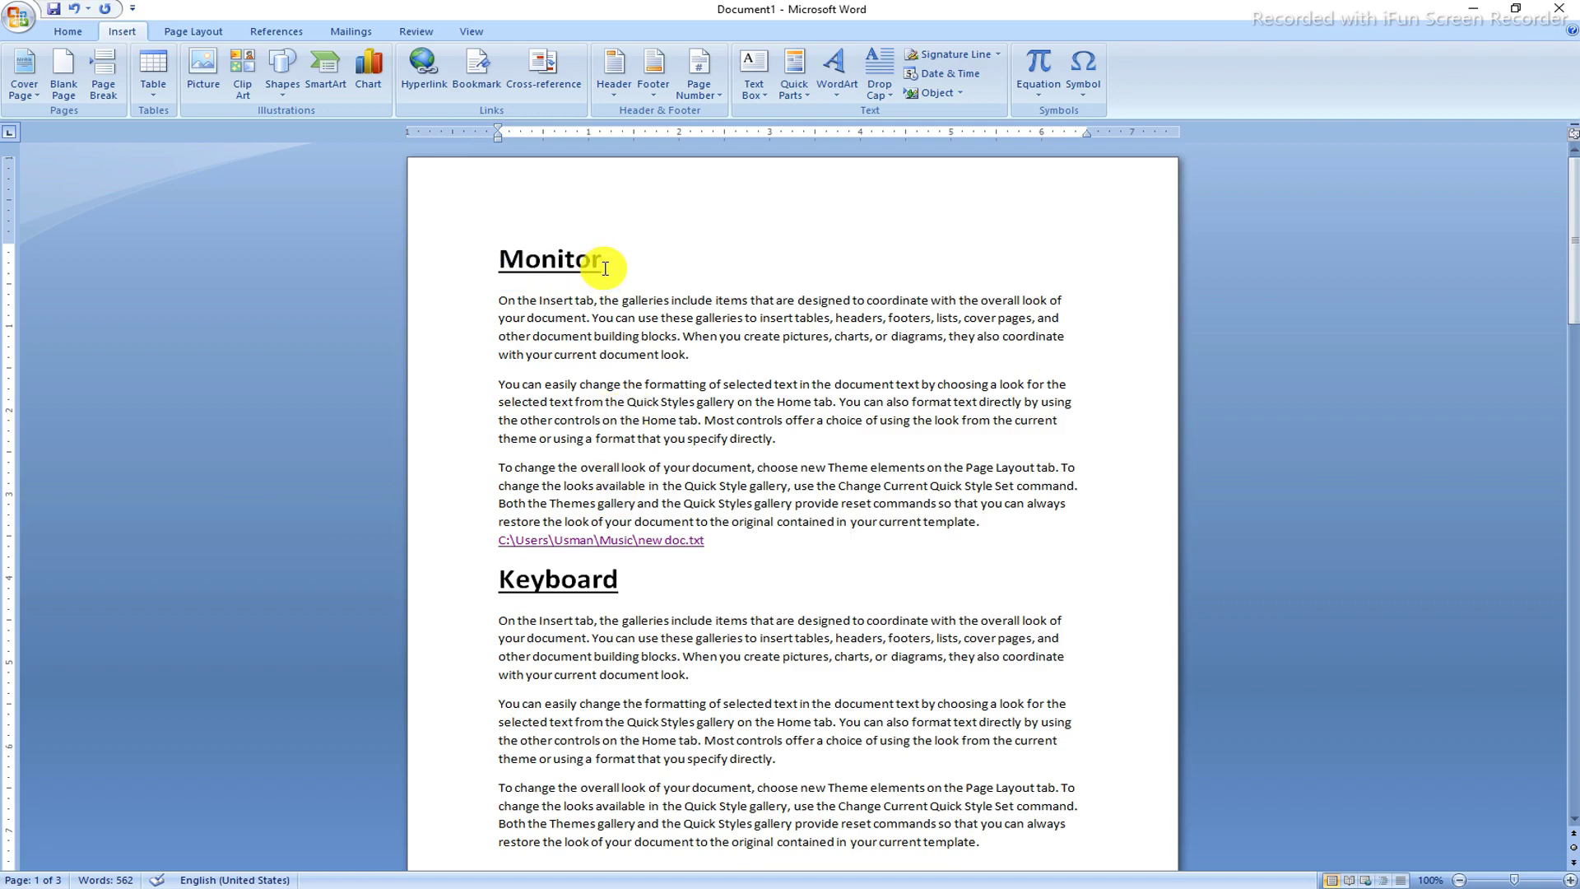
Step: Place the cursor in the Keyboard section's first paragraph and go to the Monitor bookmark from there
scroll(642, 457, down, 2)
click(654, 536)
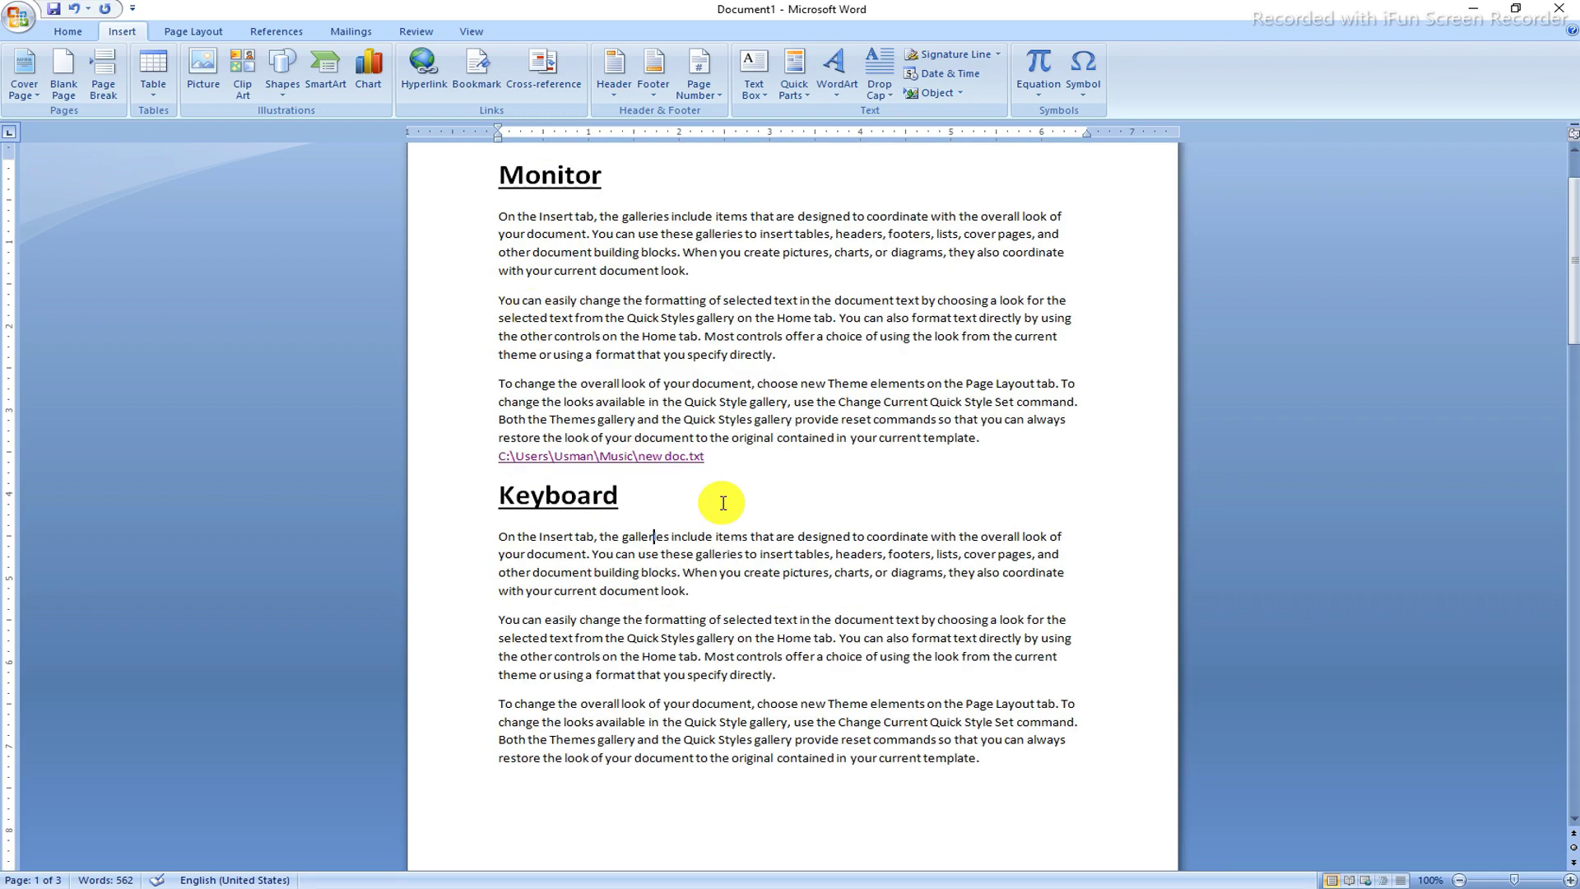
scroll(650, 633, down, 1)
click(476, 67)
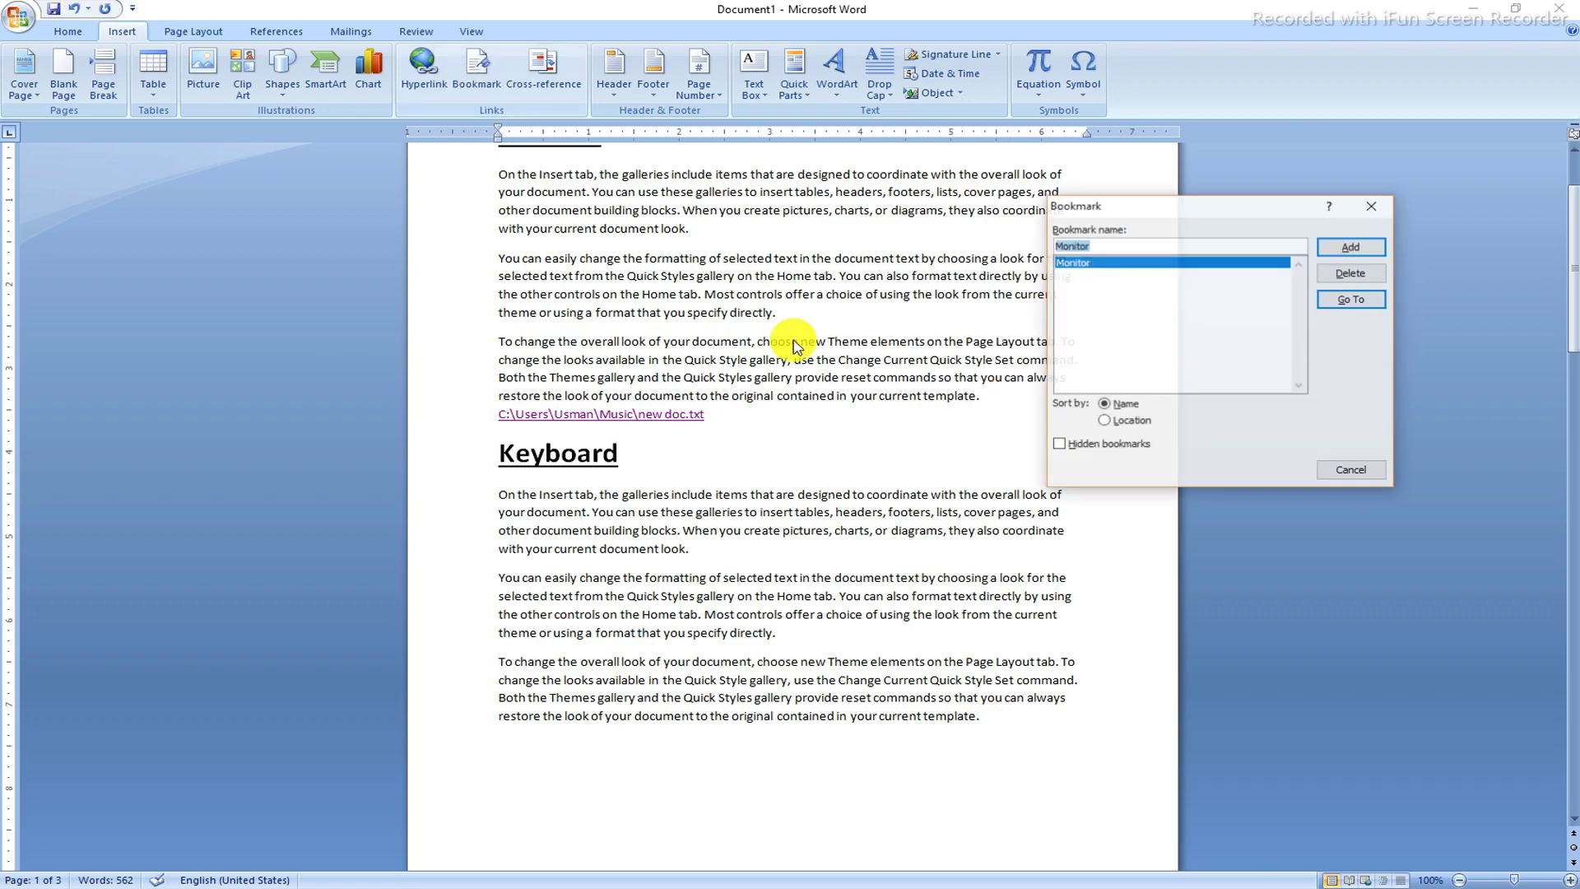
click(1349, 300)
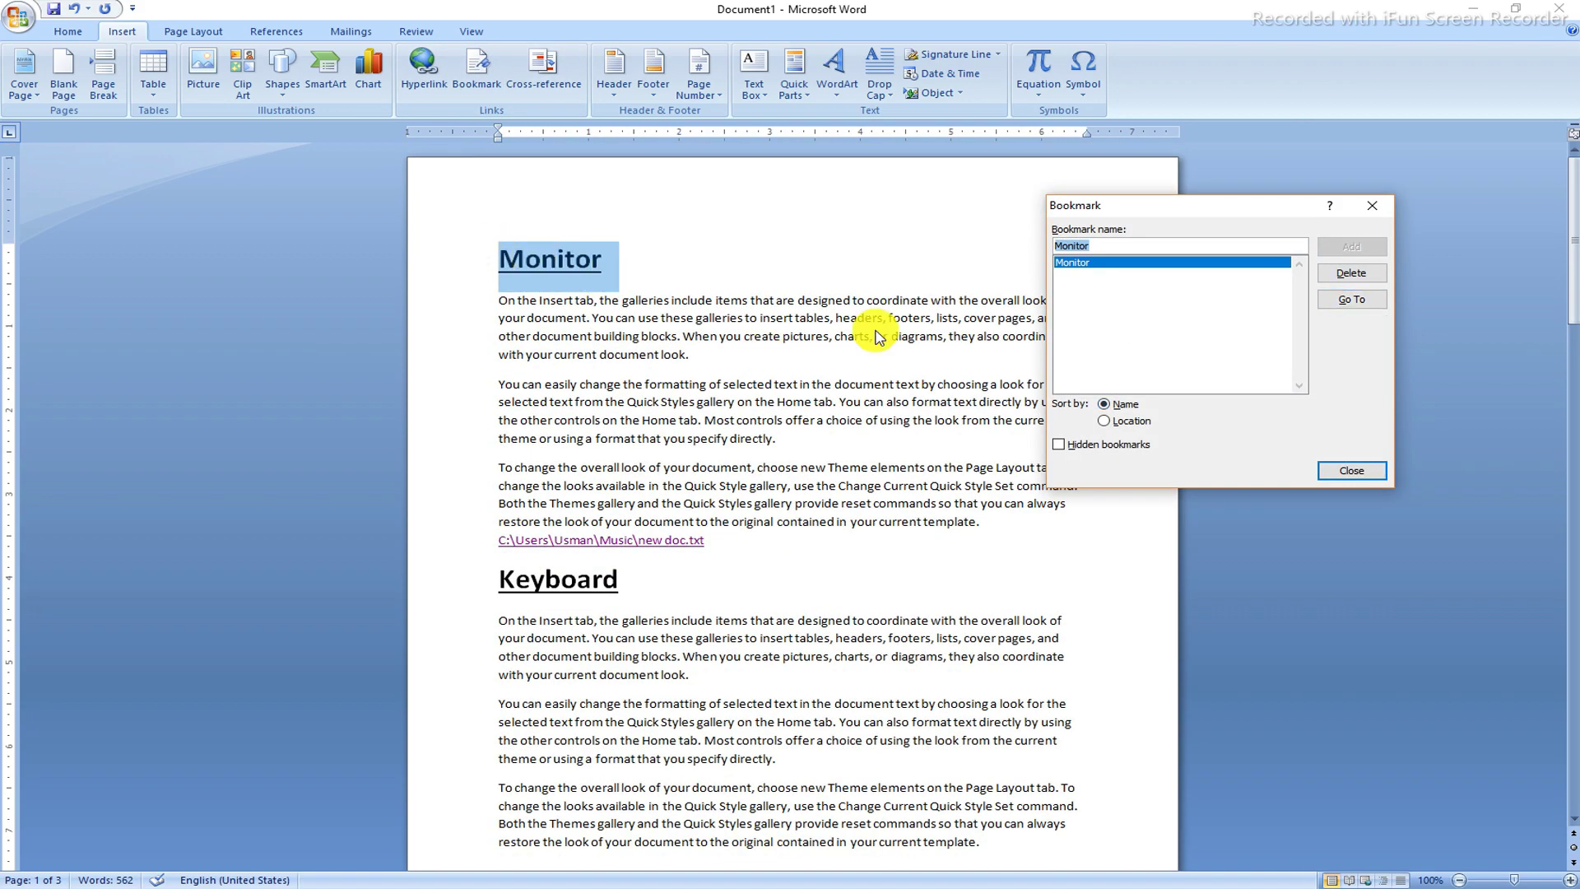
click(1350, 470)
click(790, 522)
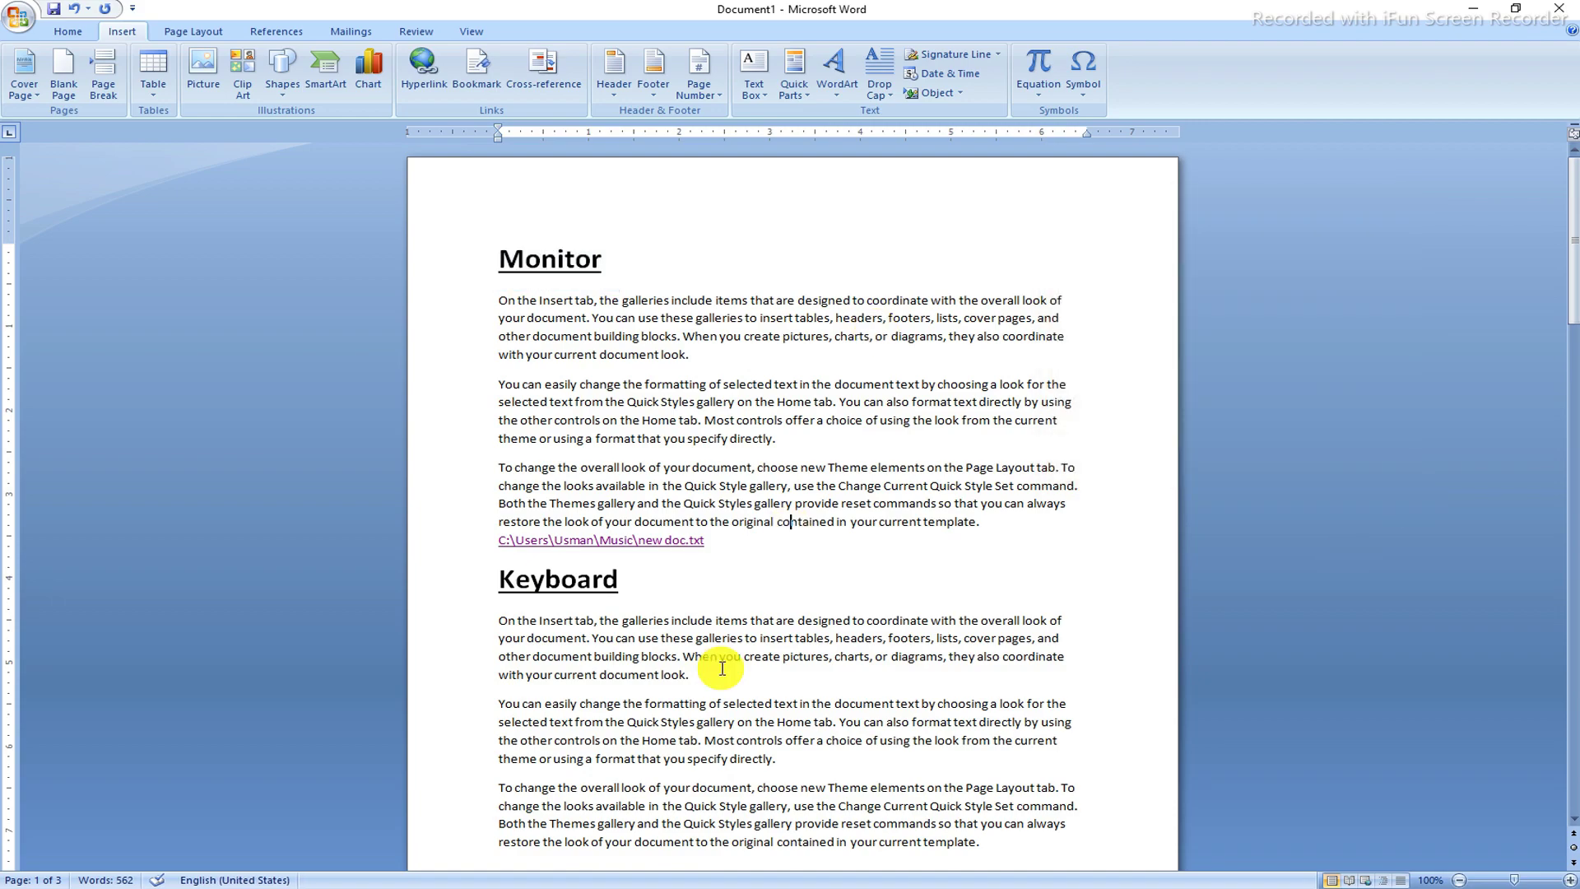
Step: Place the cursor in the Computer section's last paragraph and go to the Monitor bookmark from page 2
scroll(722, 668, down, 10)
scroll(723, 668, down, 6)
click(646, 682)
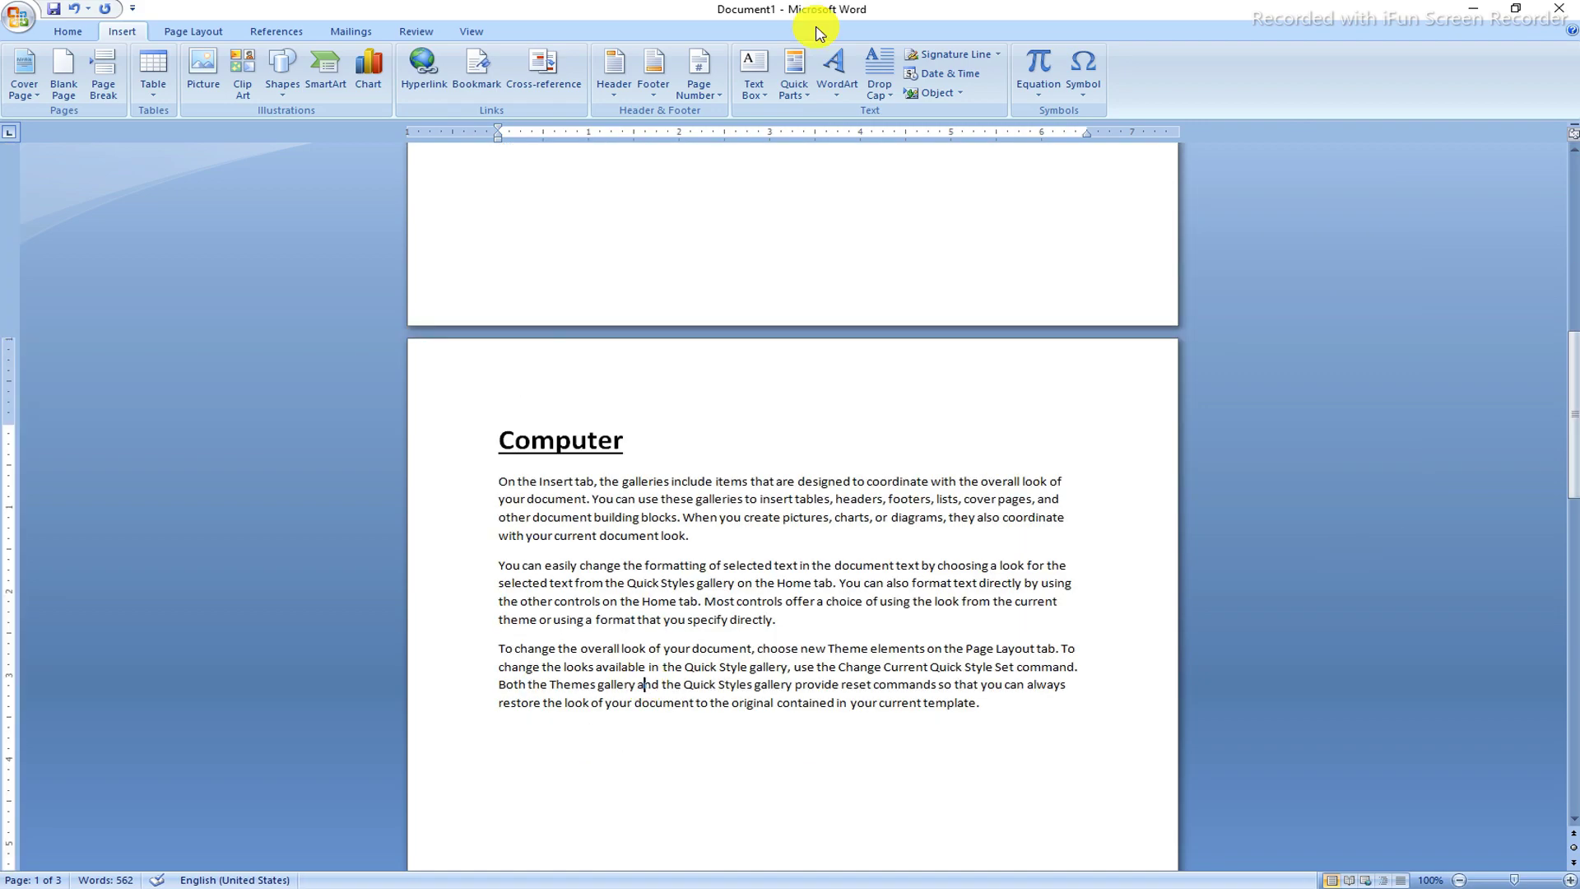
click(485, 72)
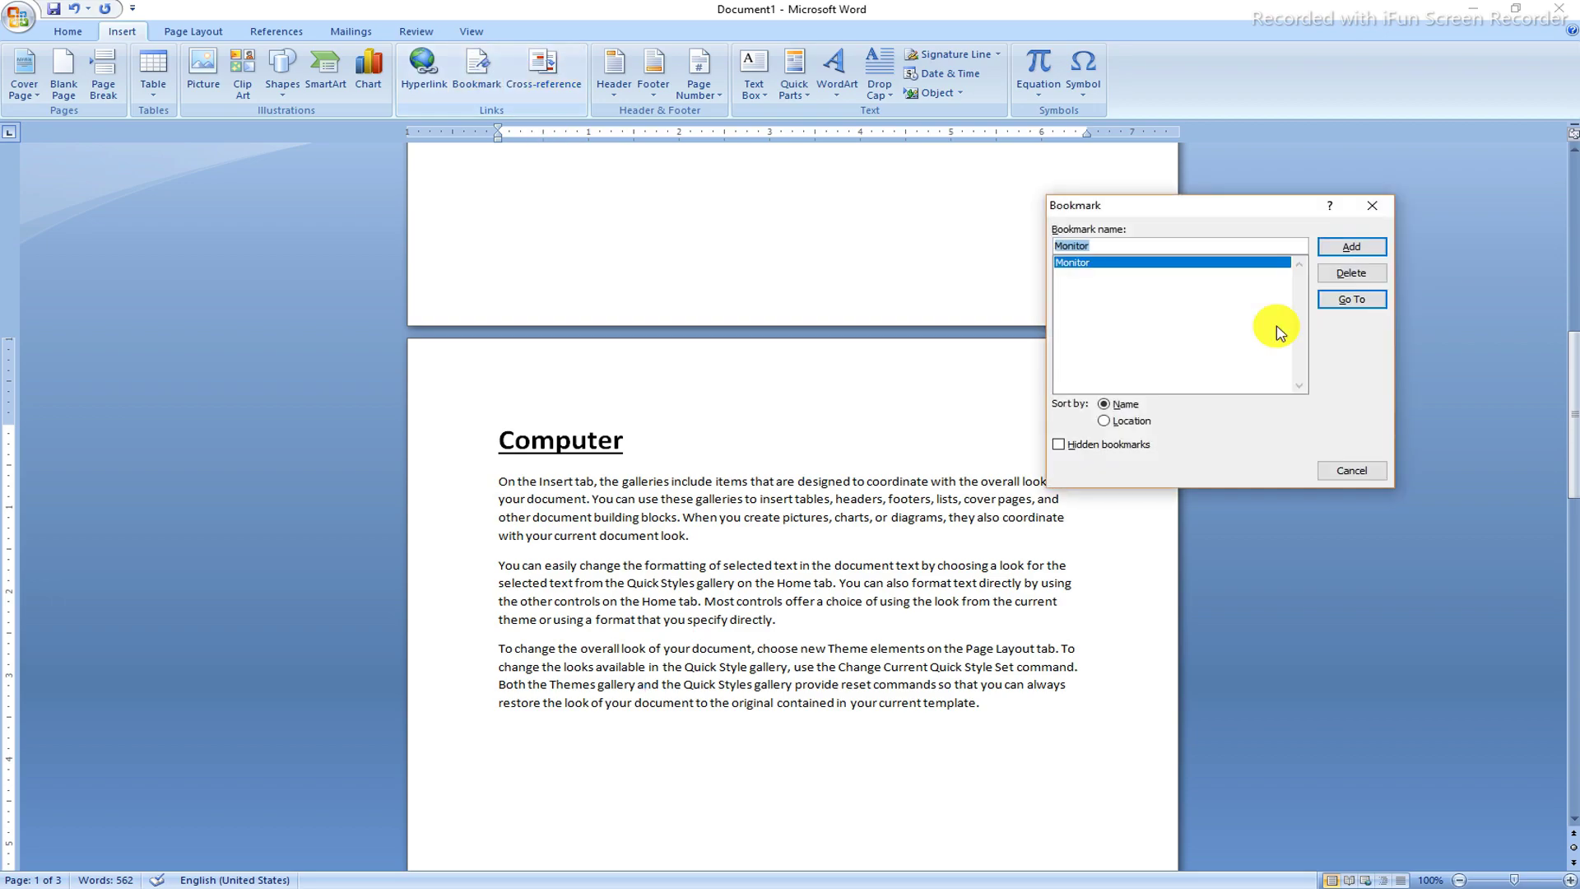
click(1352, 299)
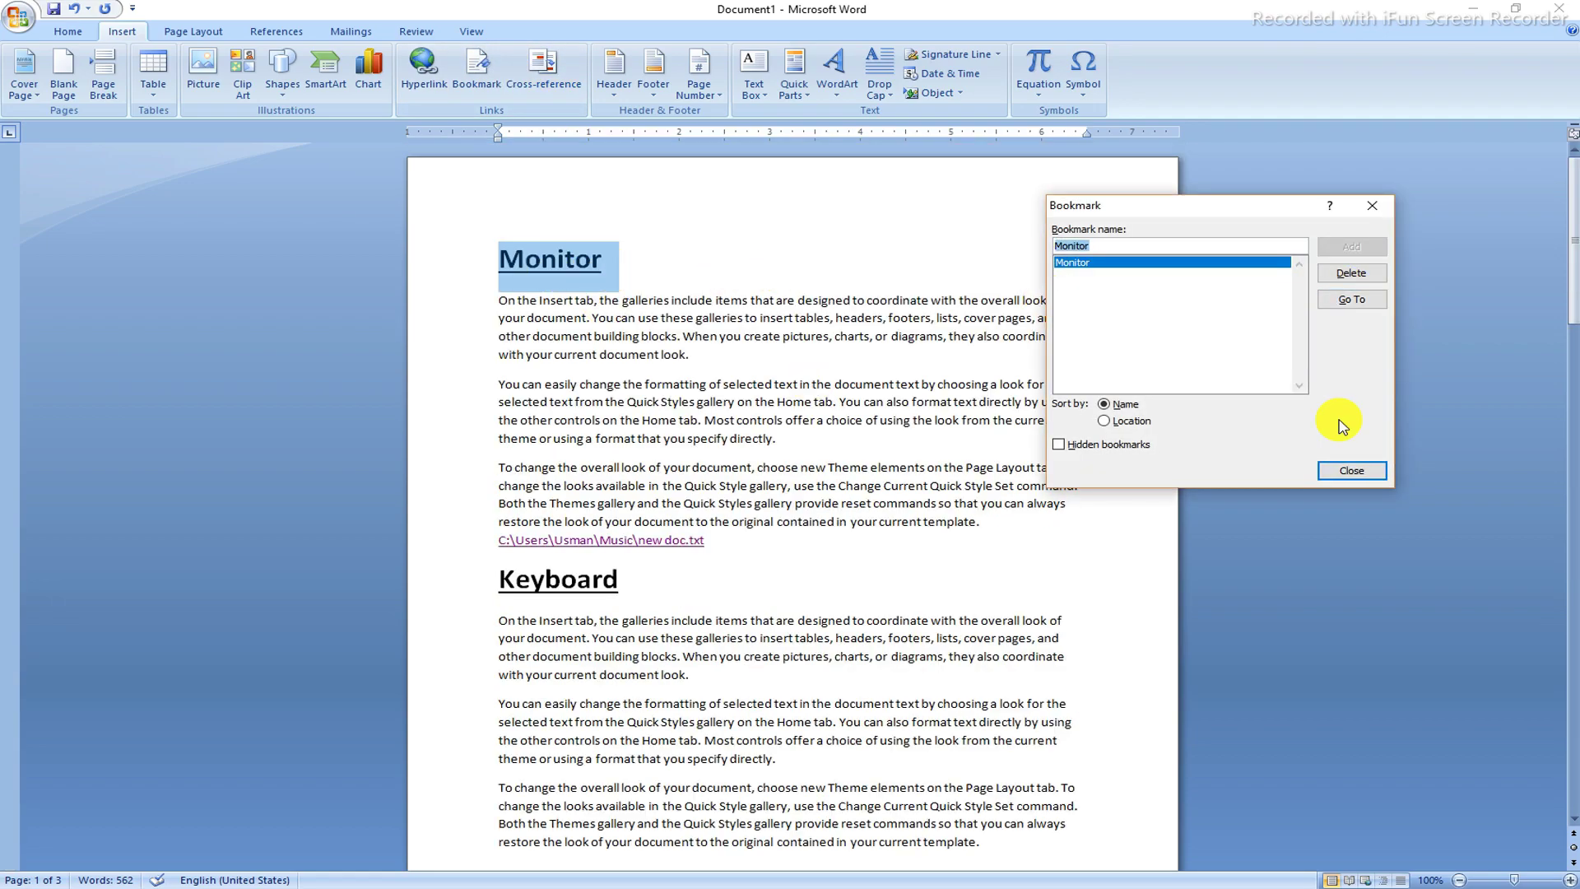
click(1341, 470)
Step: Look over the Monitor, Keyboard and Computer headings and the paragraphs below each of them
scroll(662, 456, down, 9)
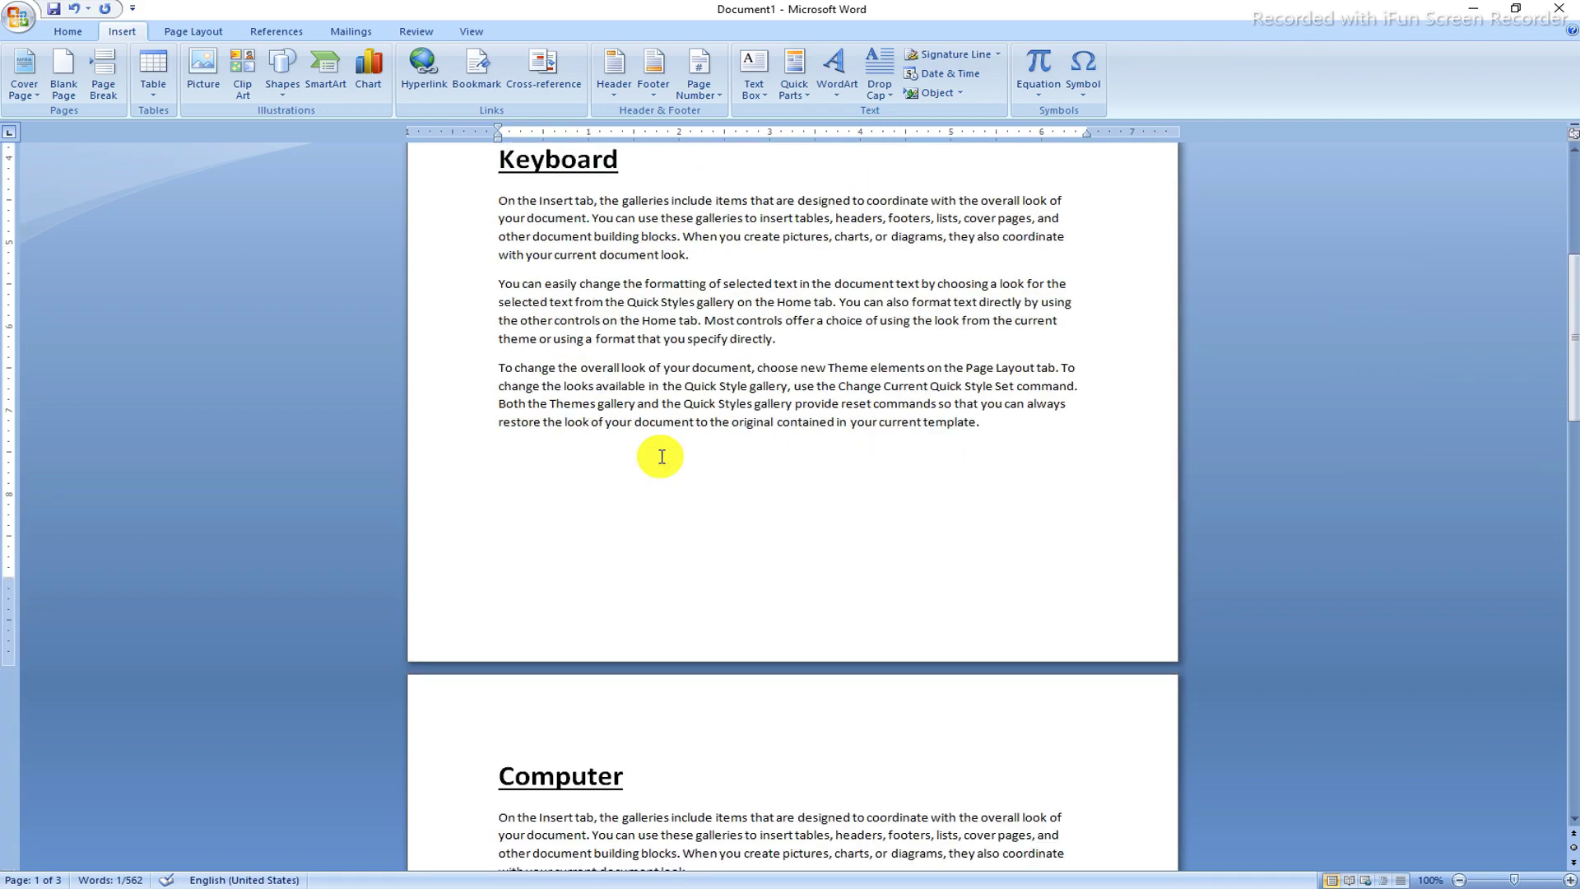
scroll(662, 456, down, 15)
click(784, 494)
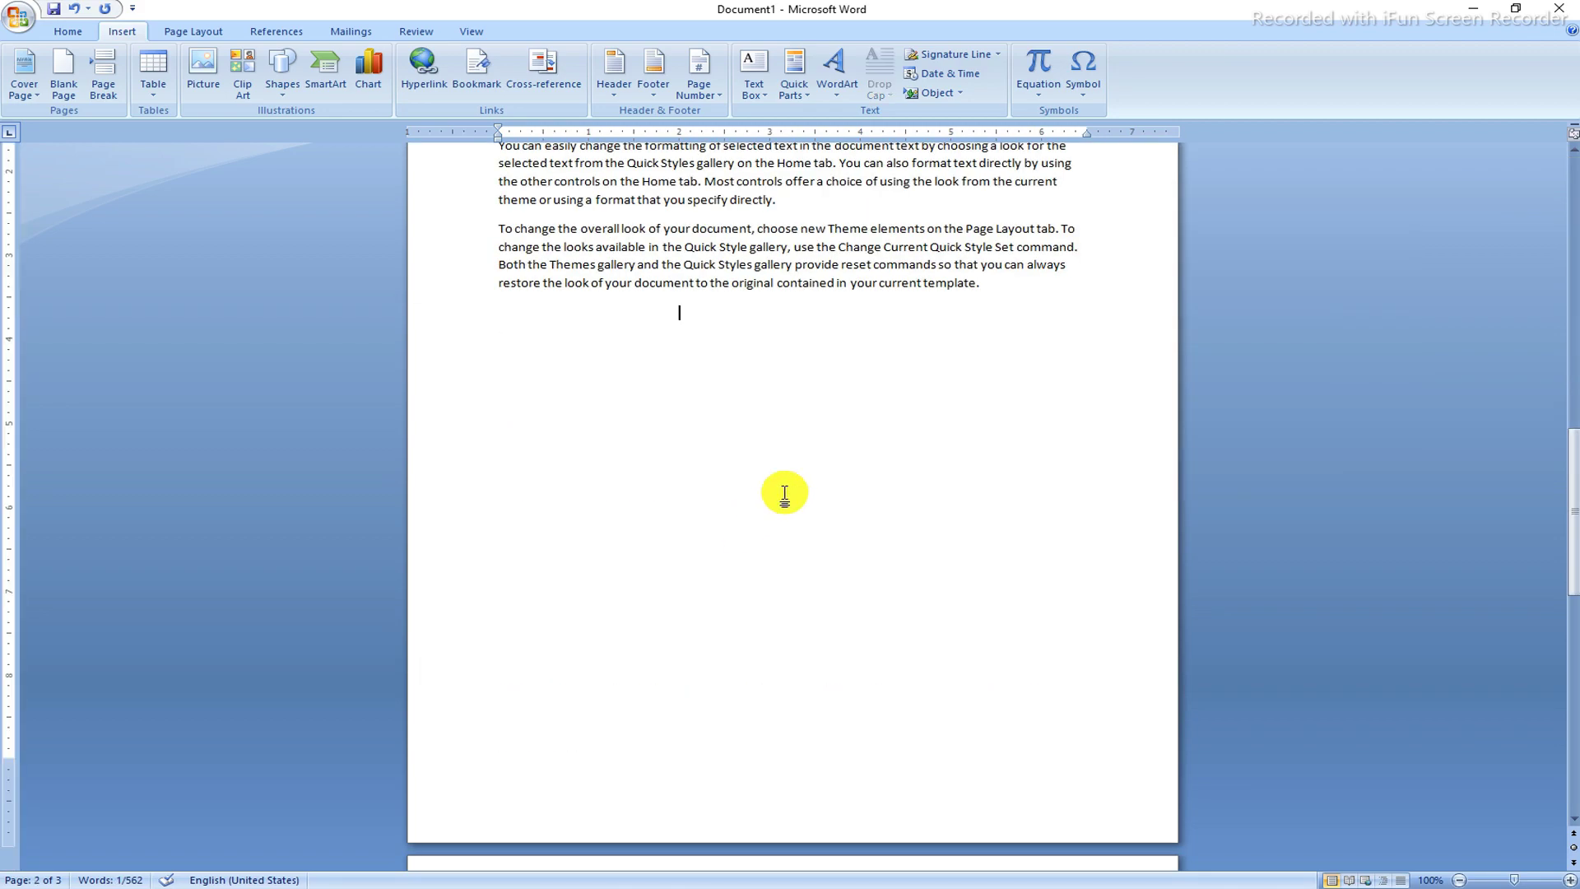
click(981, 285)
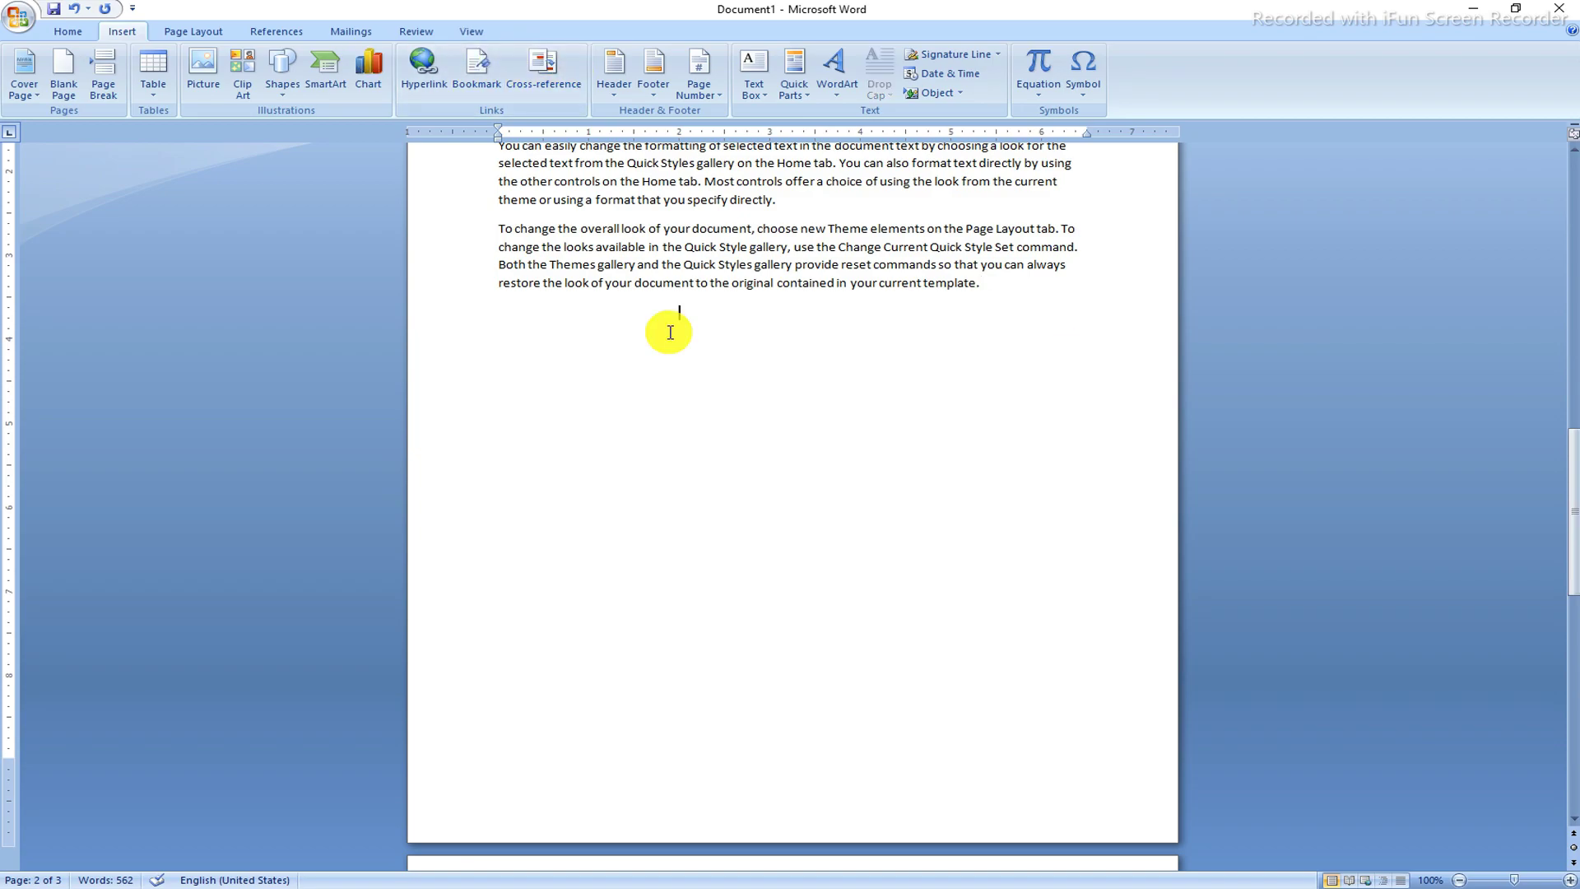
scroll(666, 330, up, 8)
scroll(665, 331, up, 16)
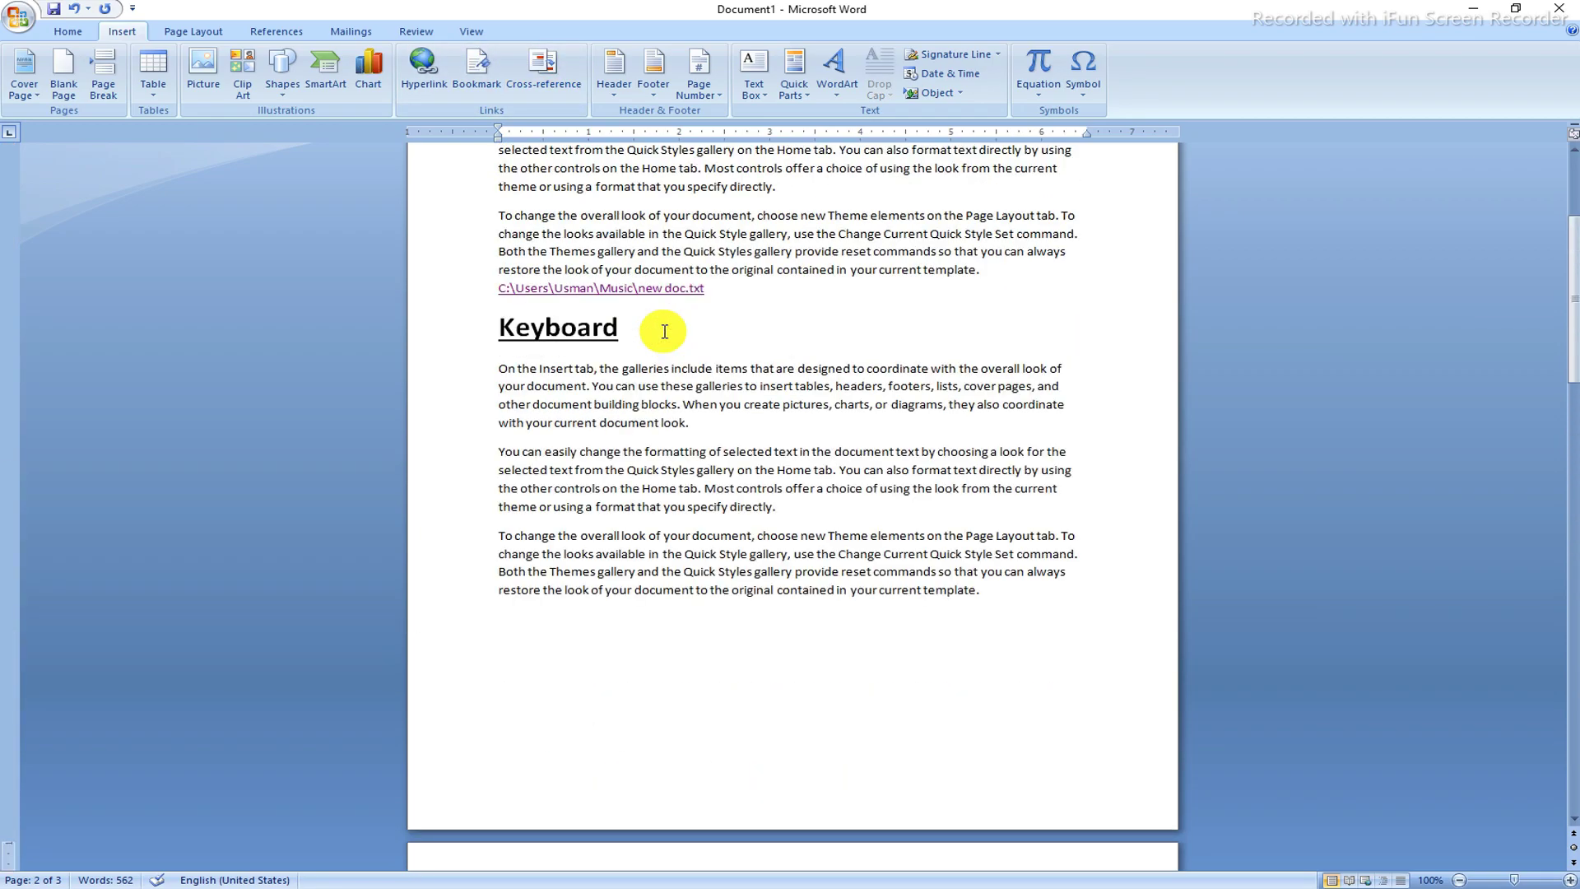
drag(516, 215, 827, 407)
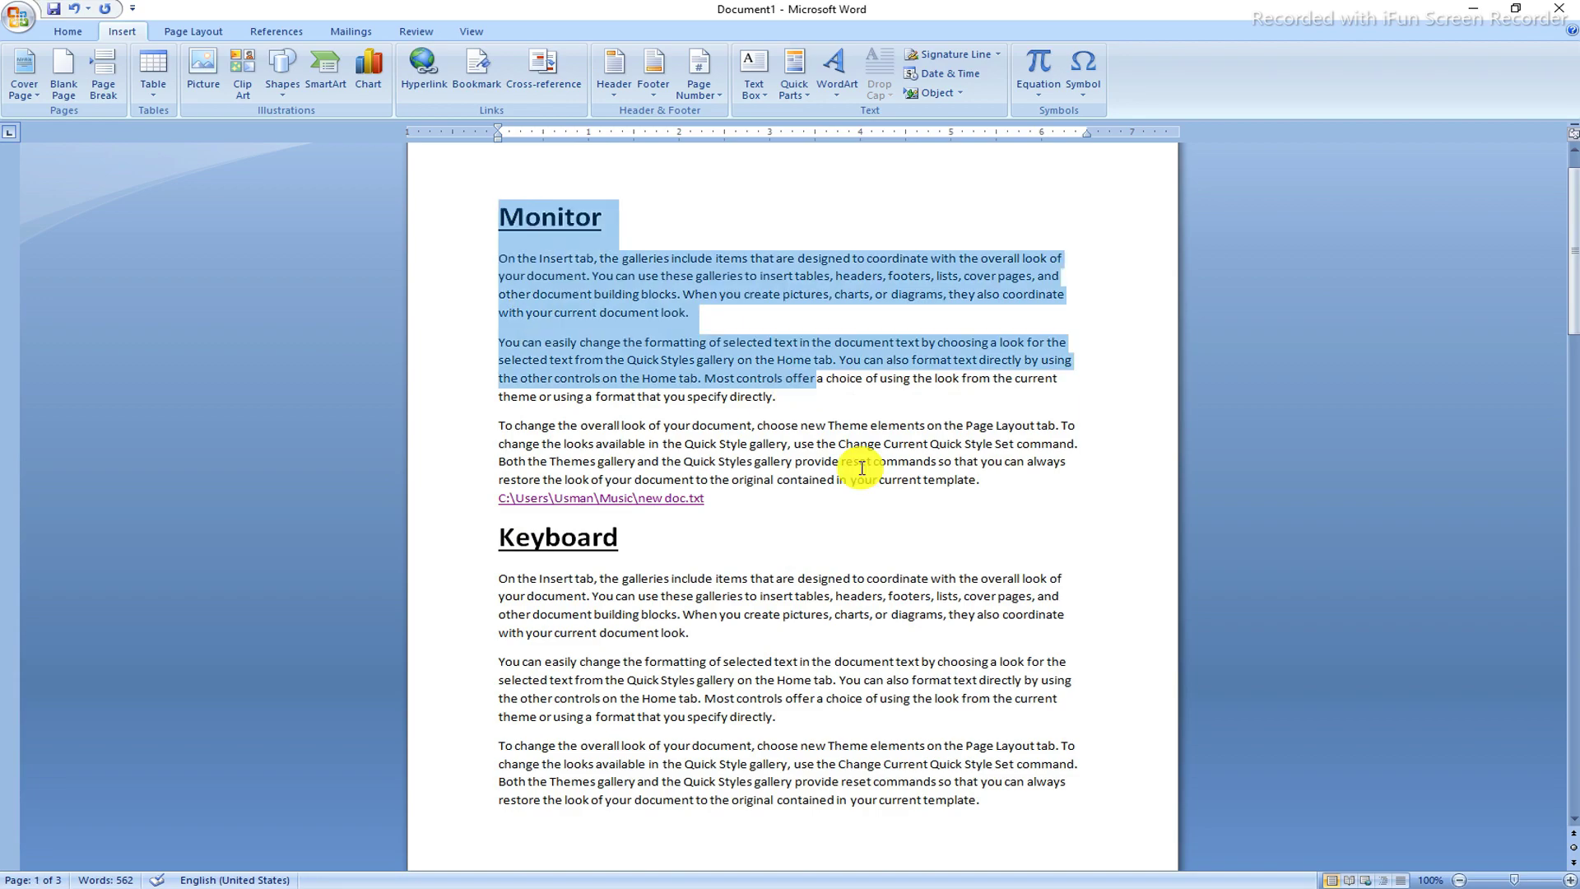
click(860, 469)
scroll(592, 528, down, 1)
scroll(592, 527, down, 3)
drag(508, 409, 910, 530)
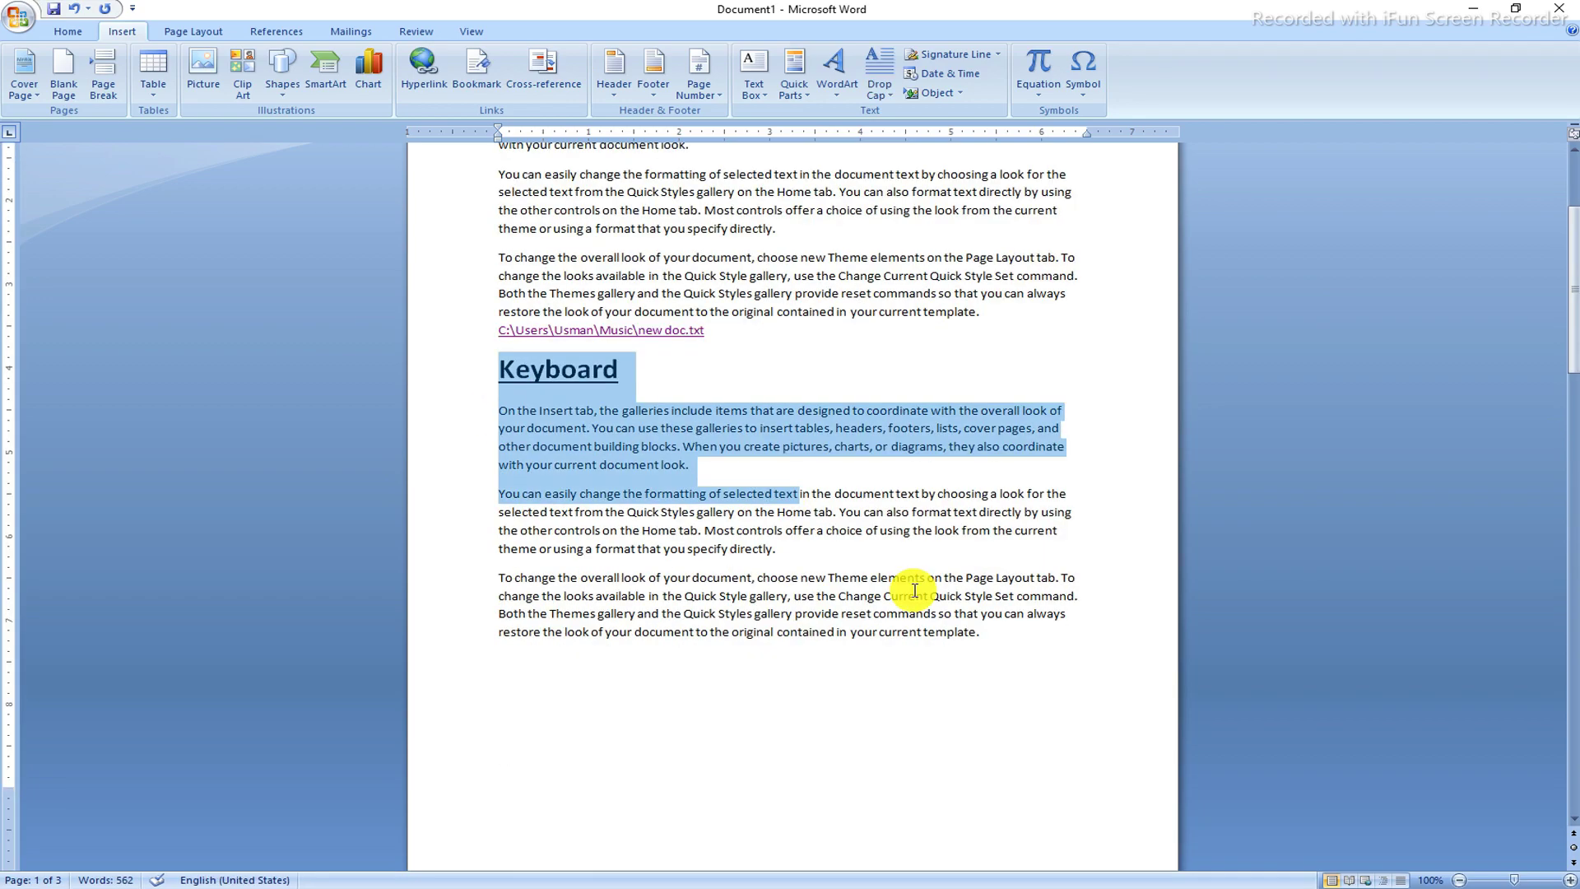
scroll(811, 600, down, 12)
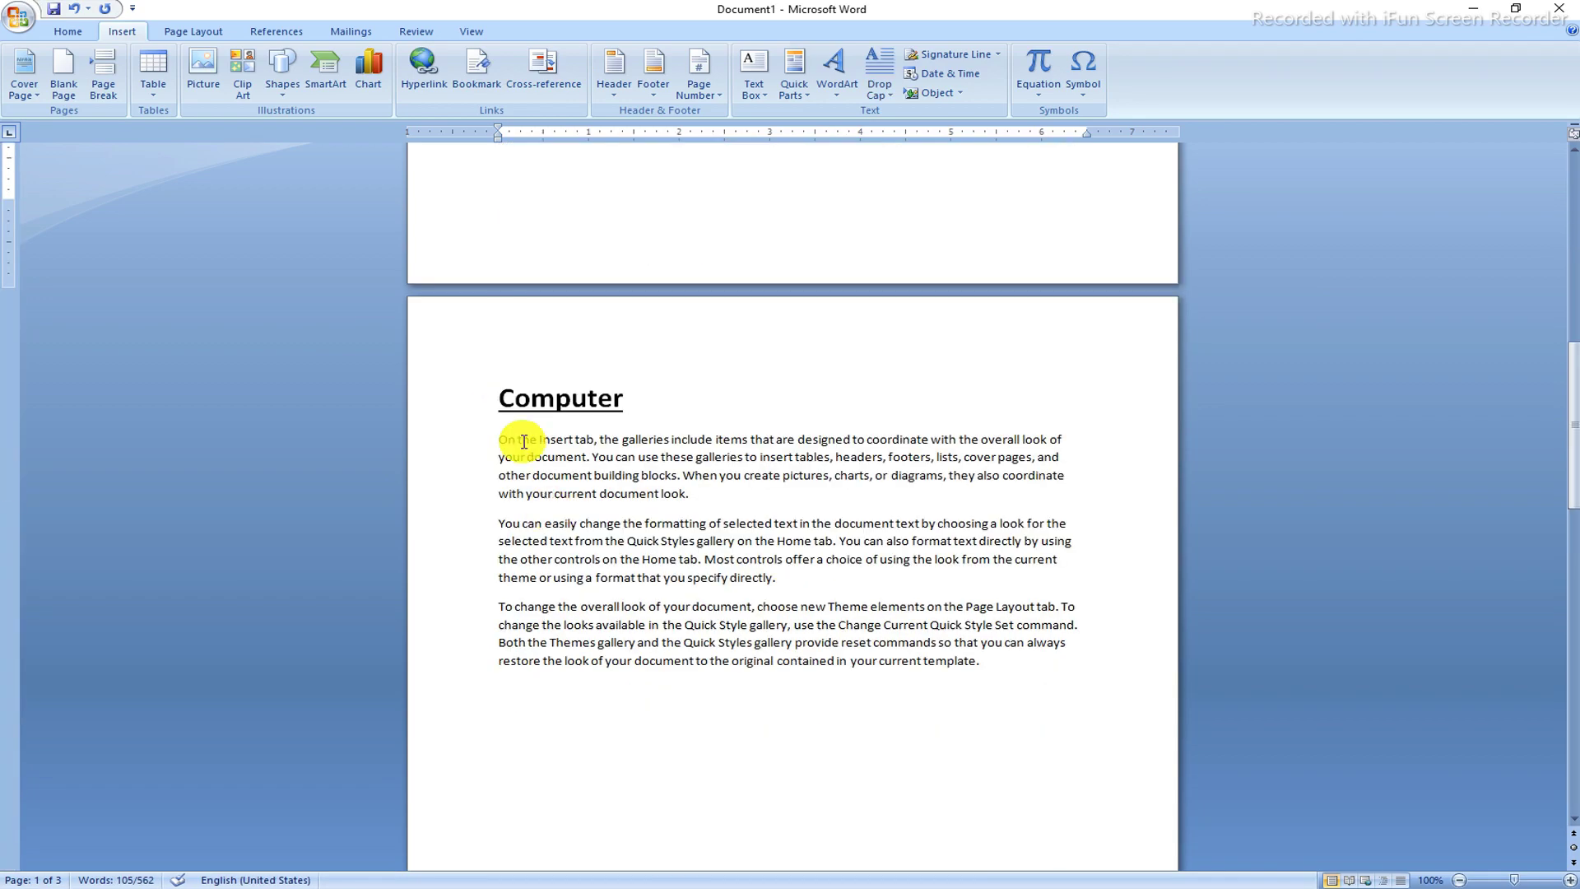
triple_click(529, 397)
drag(509, 442, 998, 733)
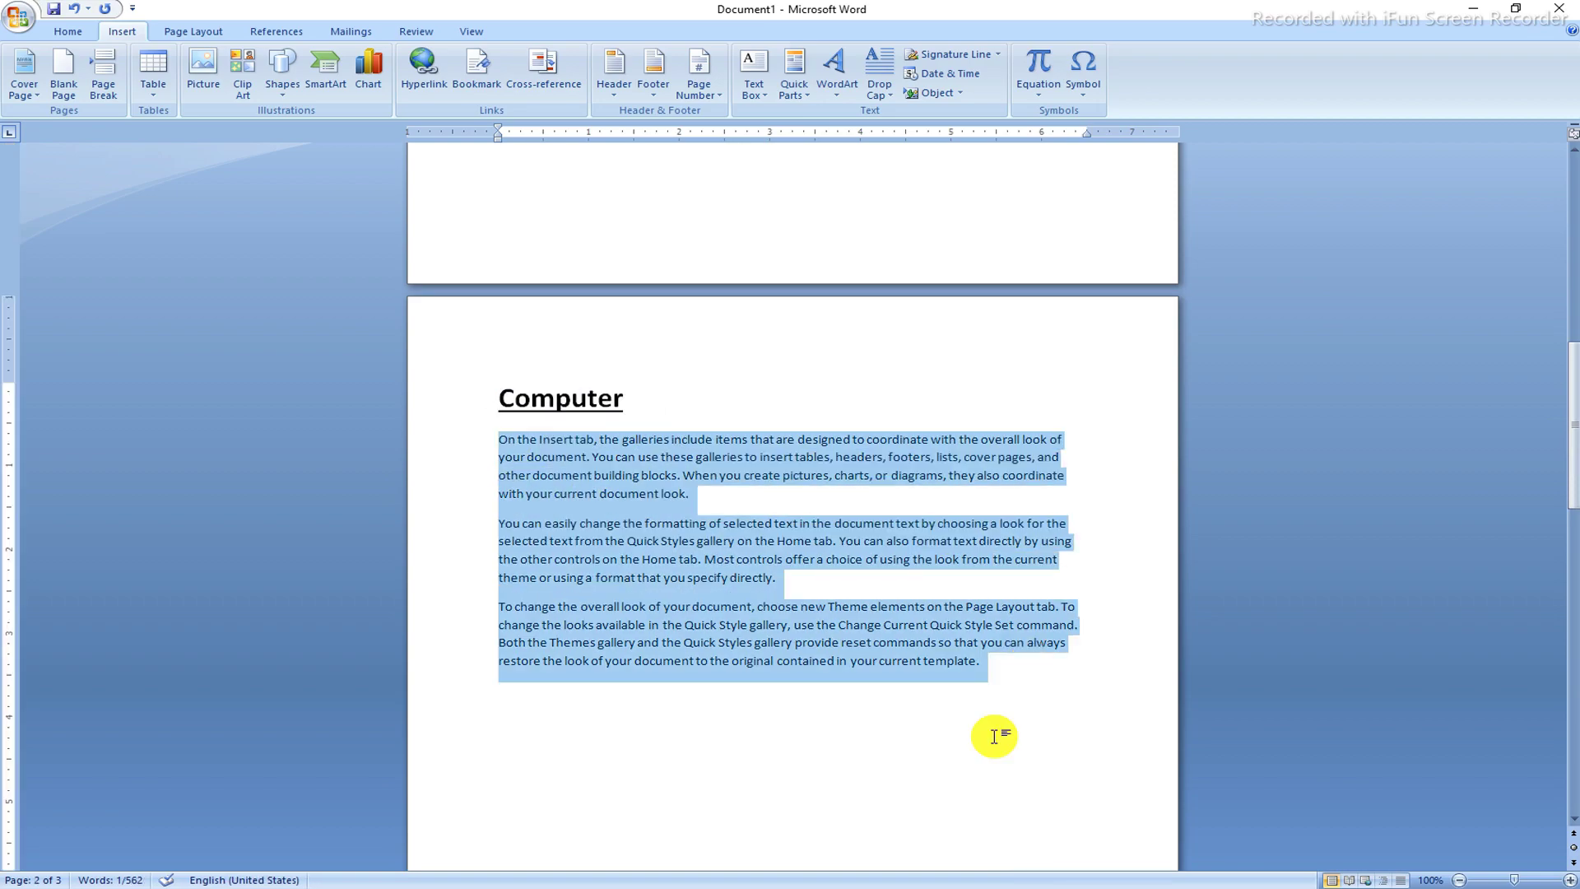
Step: Enter the word Monitor on a new line below the Computer section's last paragraph
click(886, 711)
scroll(725, 530, down, 2)
scroll(725, 531, down, 3)
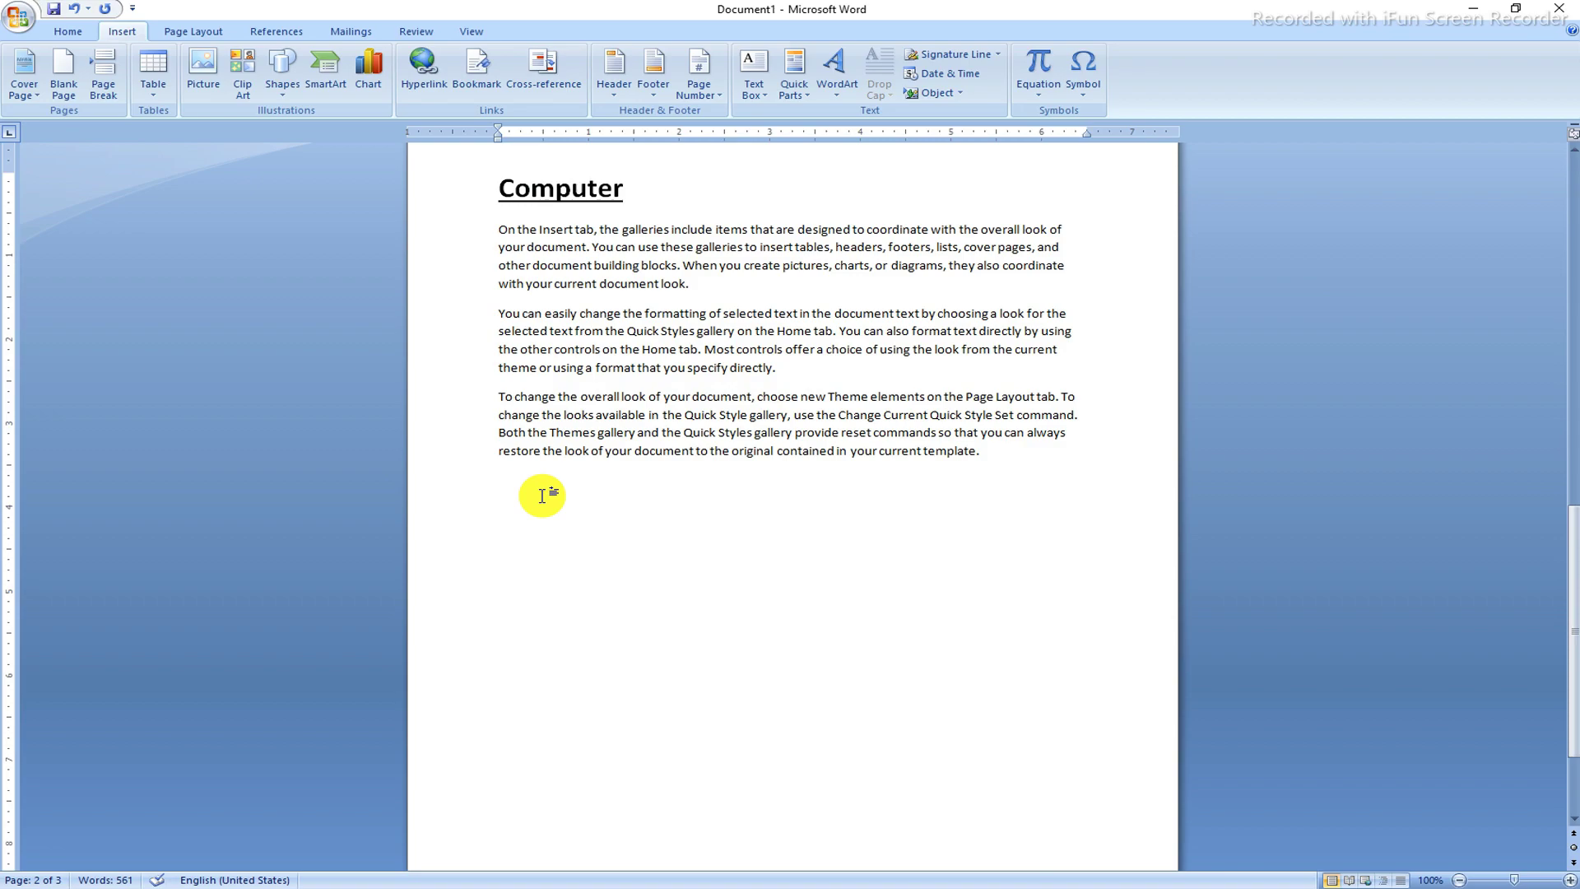
text(Mon)
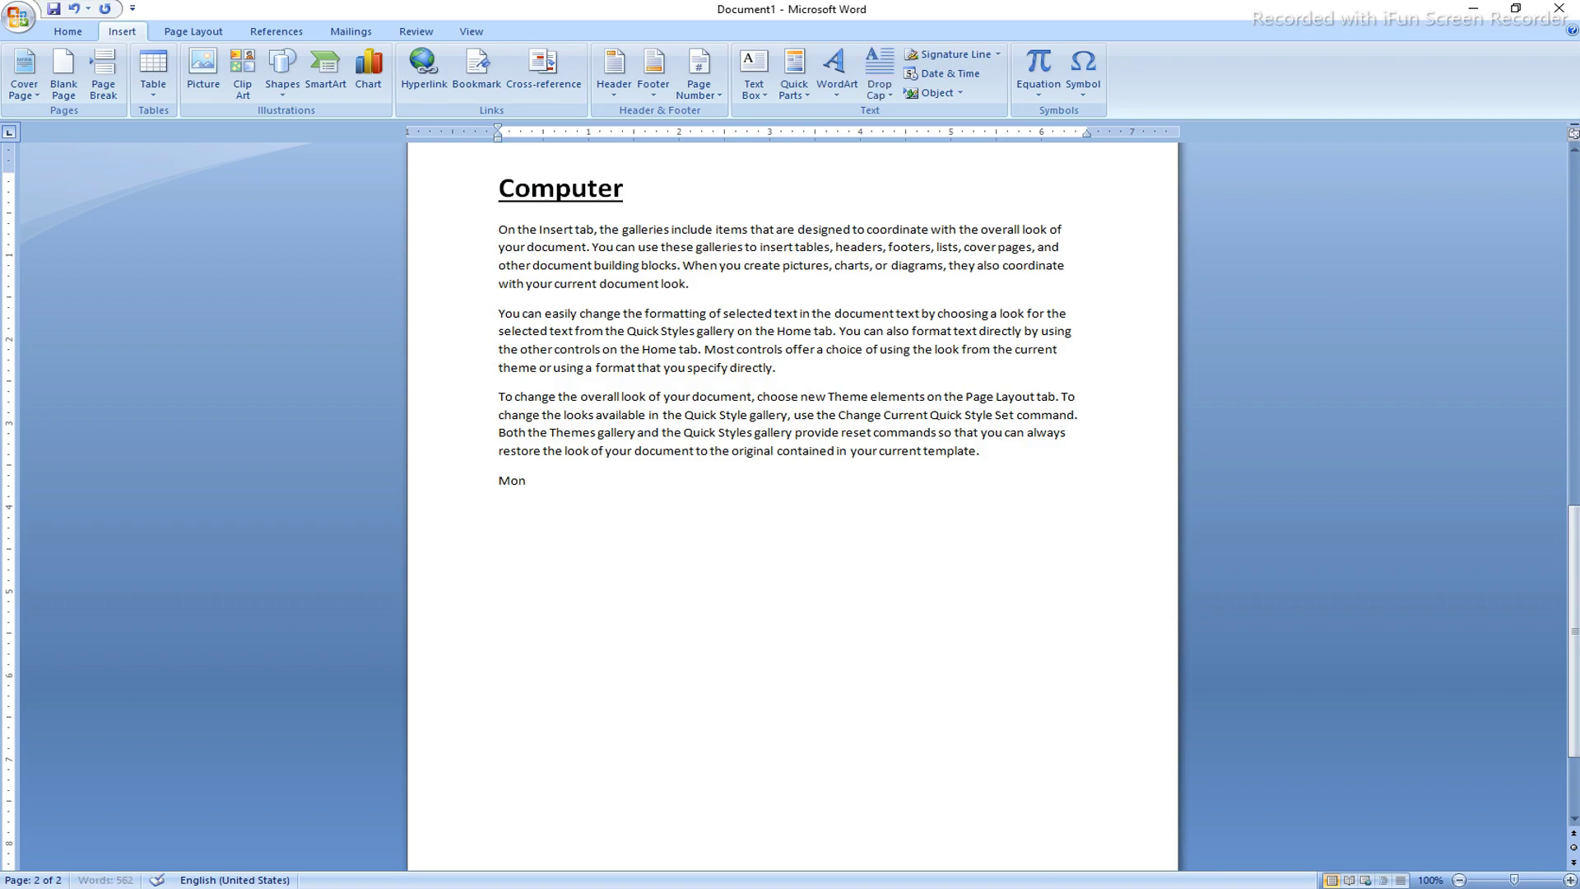
Step: Look back at the Monitor heading and delete the word Monitor below the Computer section's last paragraph
scroll(536, 493, up, 15)
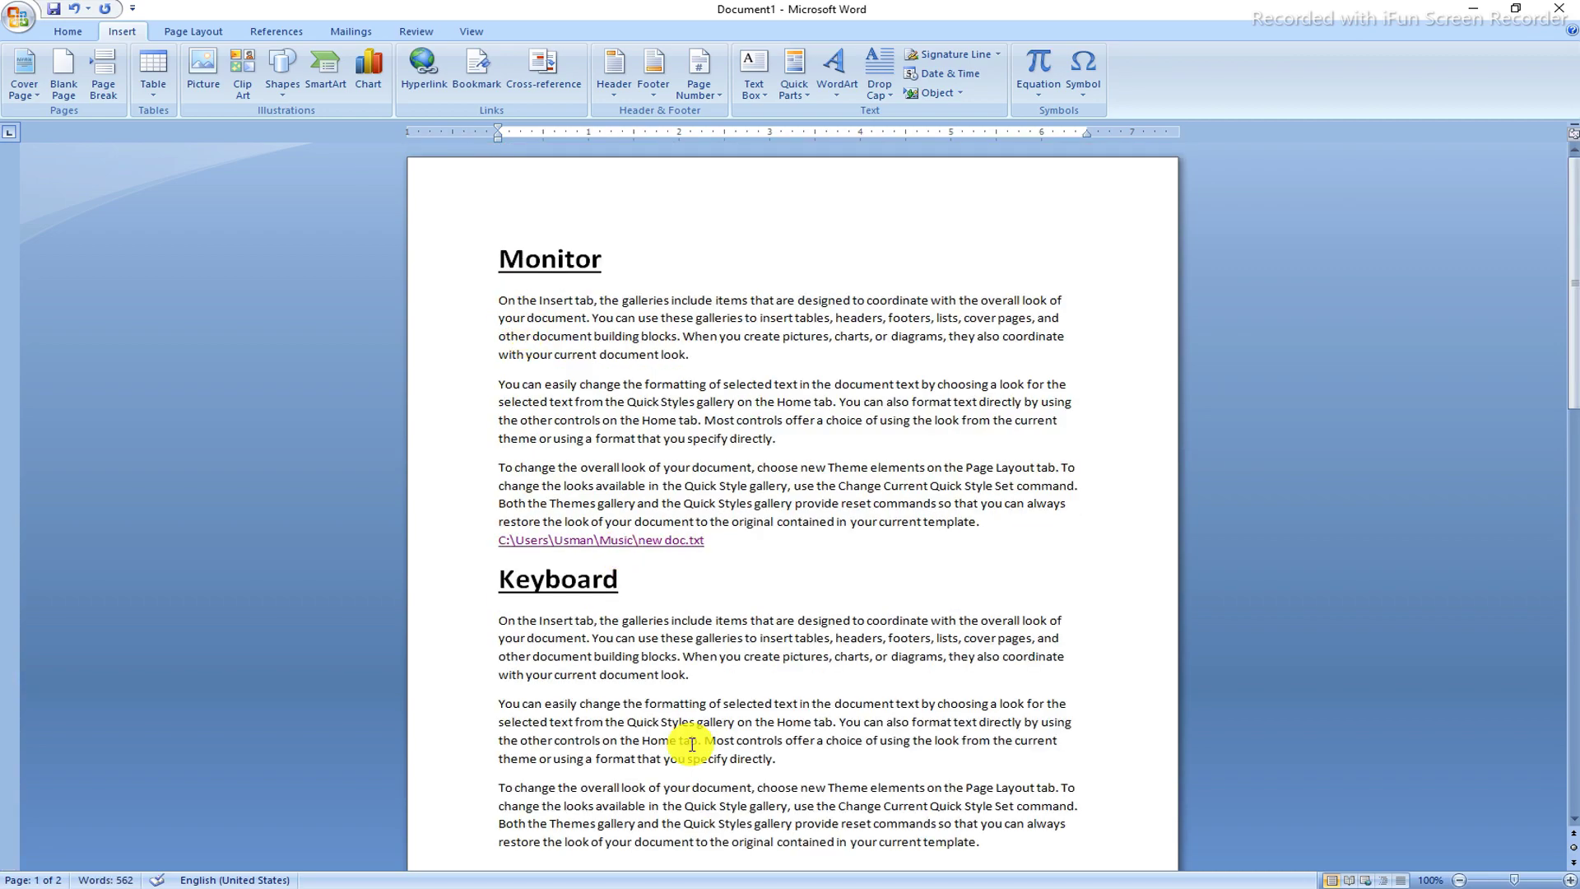
scroll(692, 745, down, 6)
scroll(766, 646, down, 5)
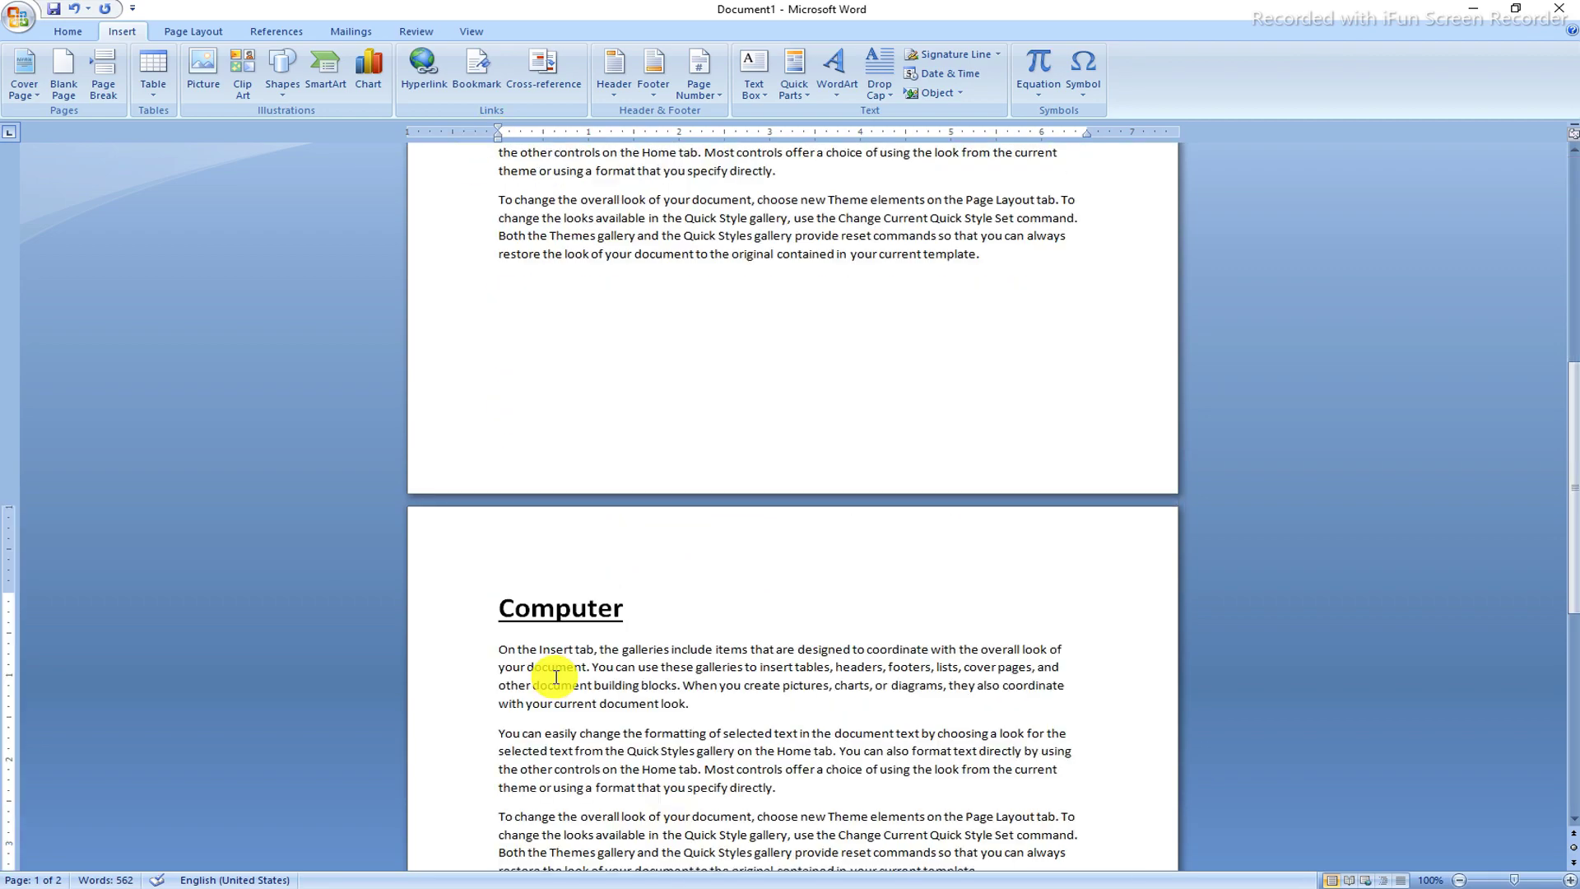
scroll(793, 782, down, 9)
click(444, 434)
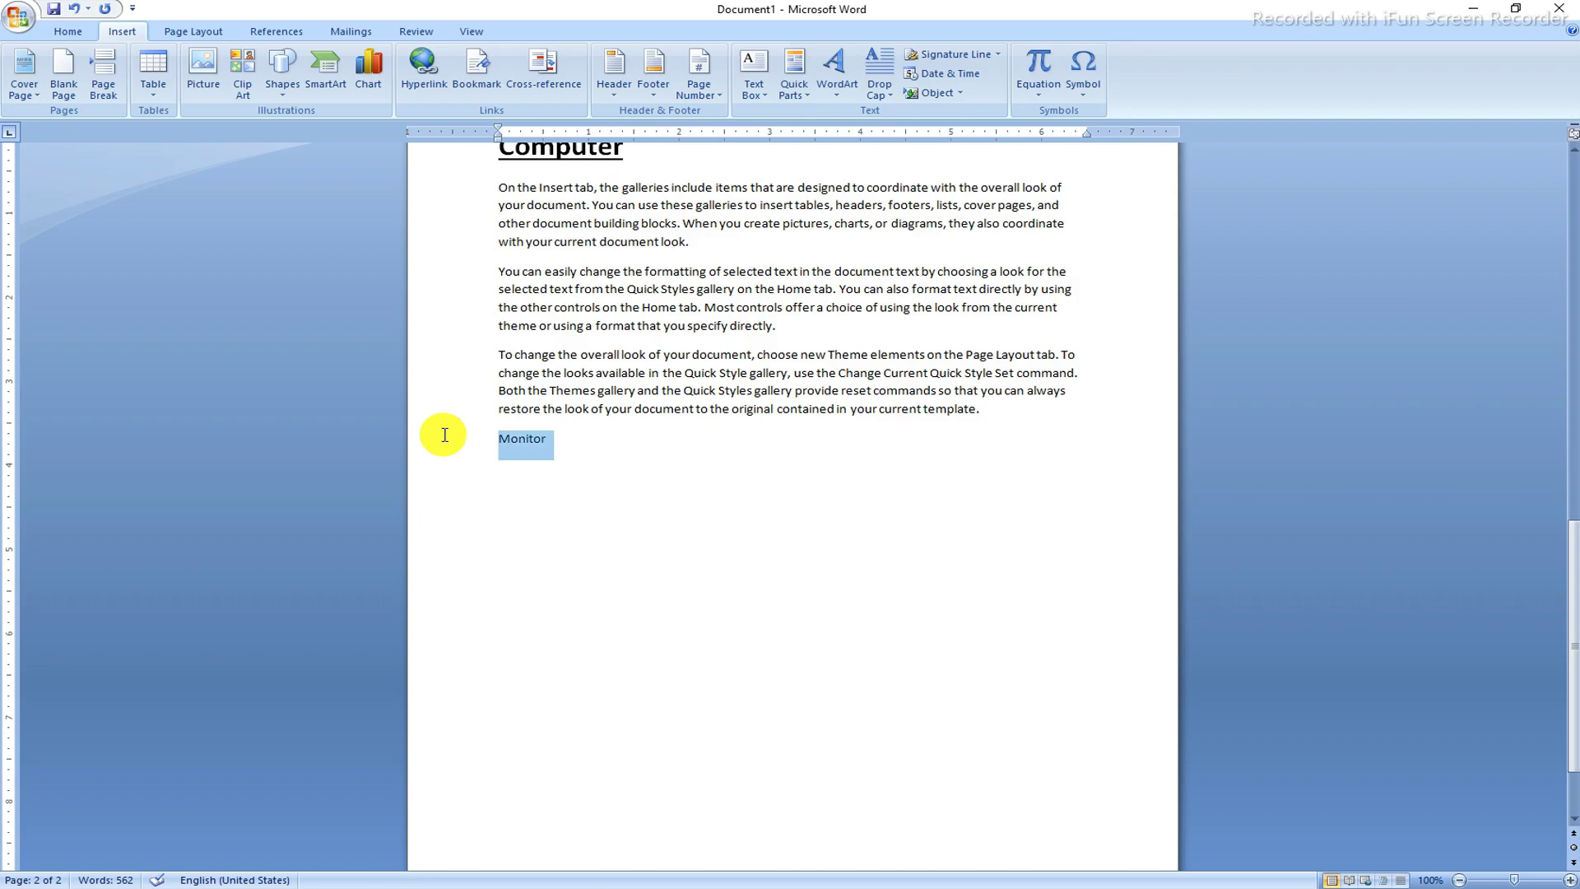
key(Delete)
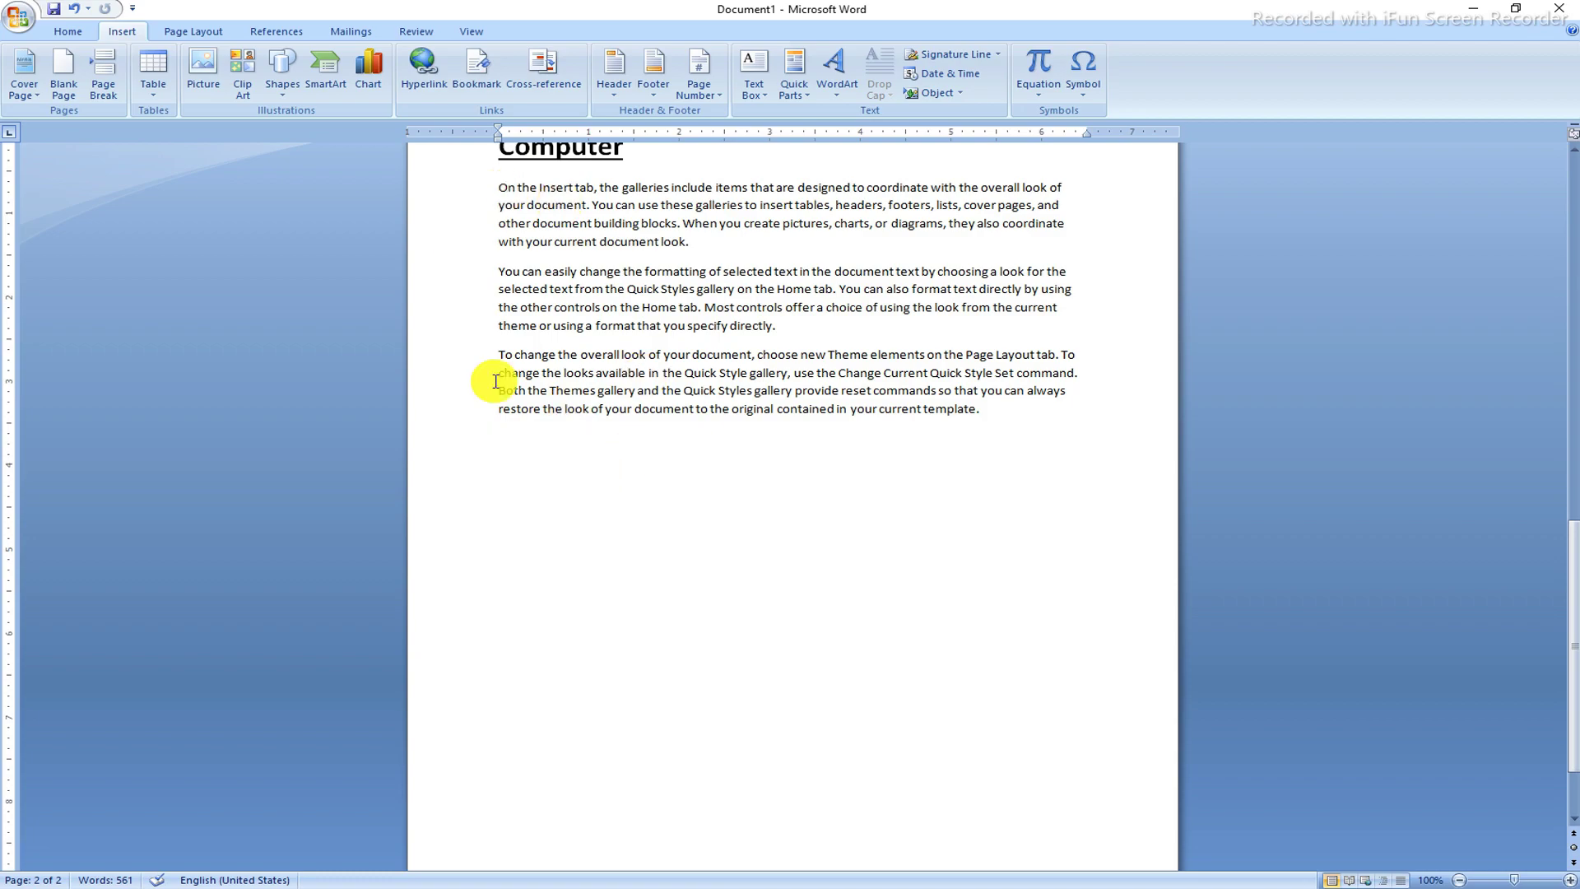
Step: Insert a hyperlinked cross-reference to the Monitor bookmark's text below the Computer section's last paragraph
click(547, 78)
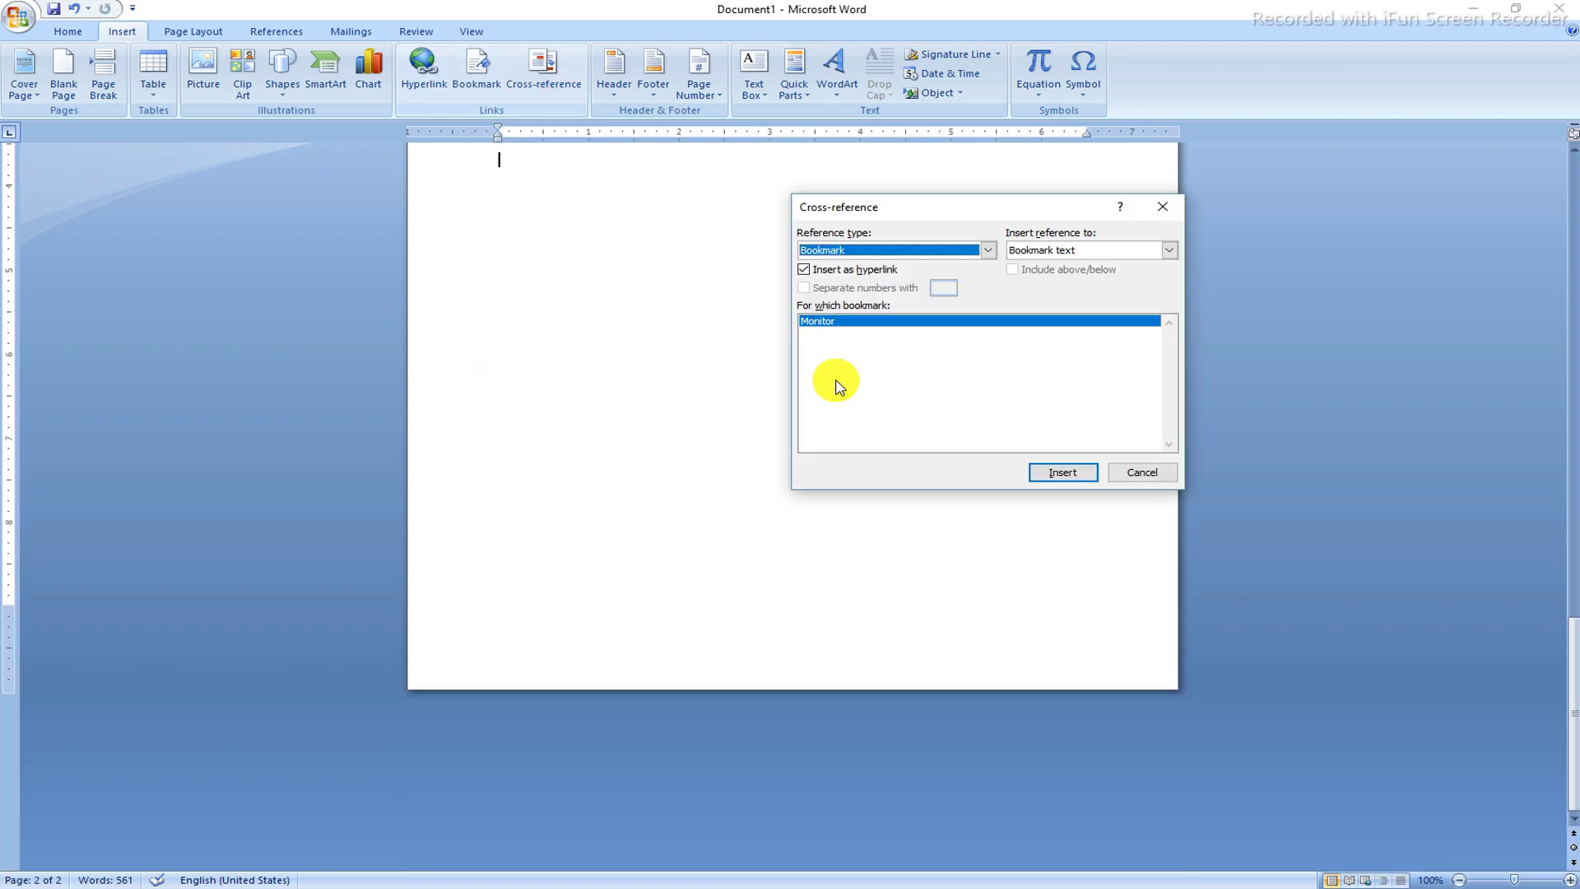
click(986, 250)
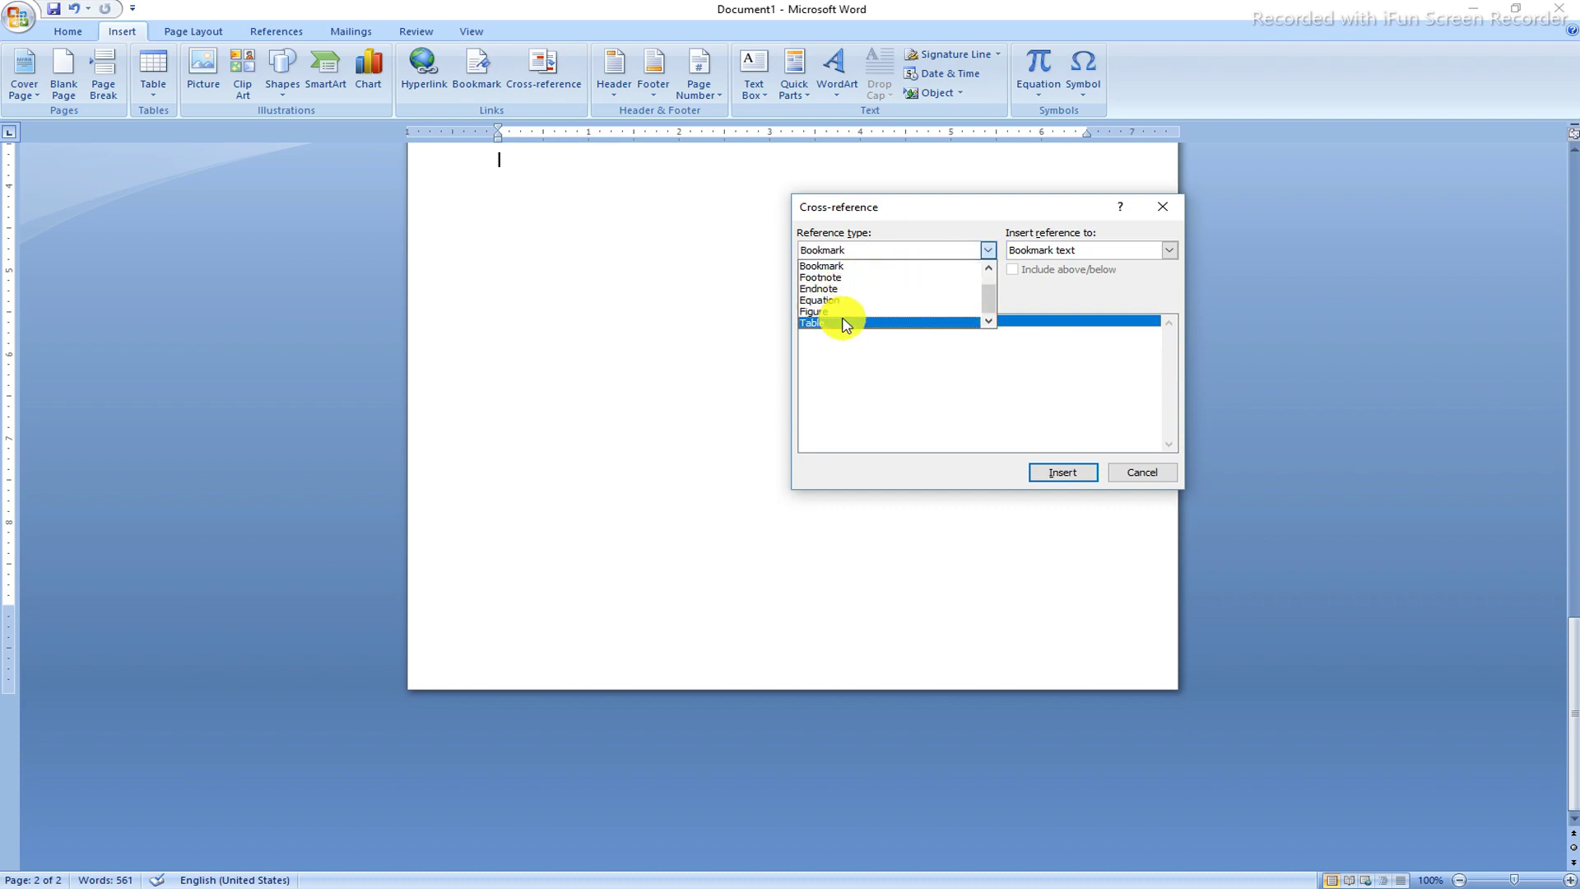
drag(987, 296, 991, 282)
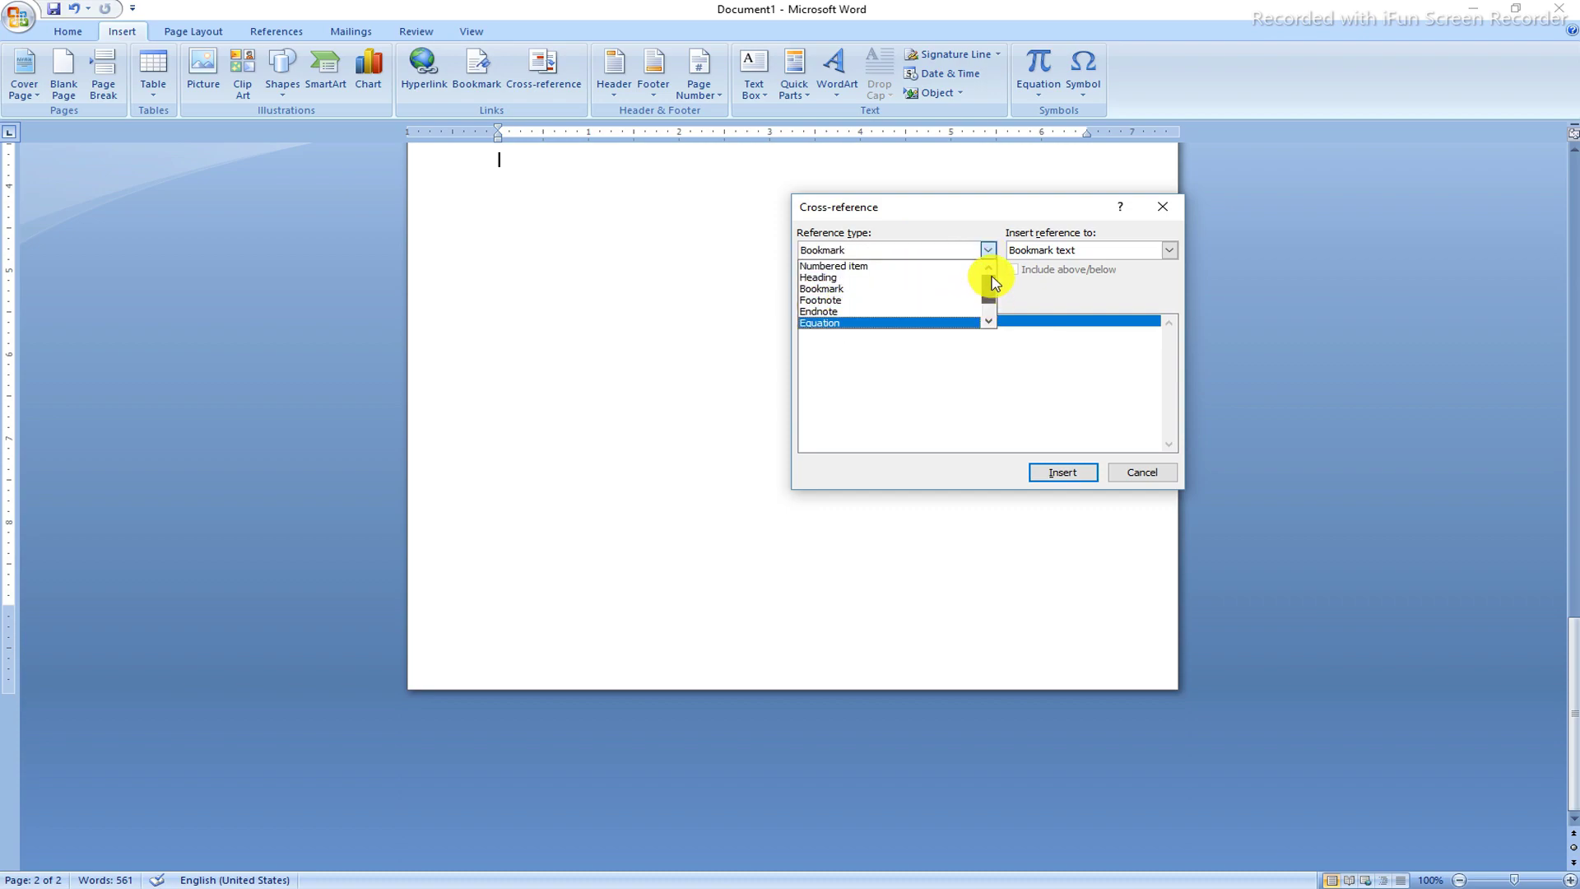
click(836, 290)
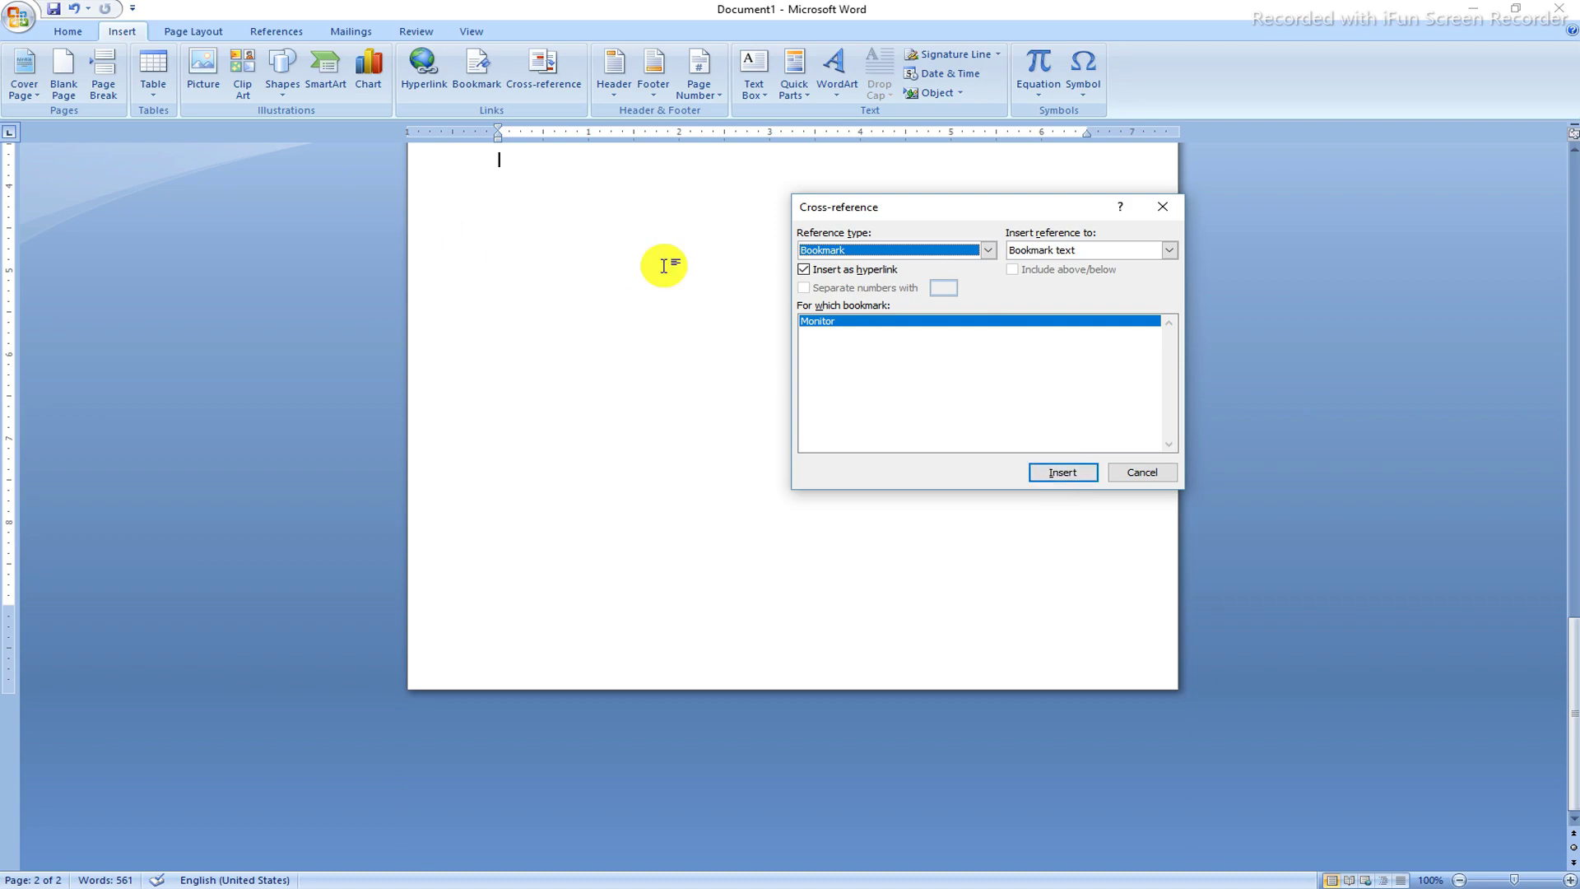
click(851, 322)
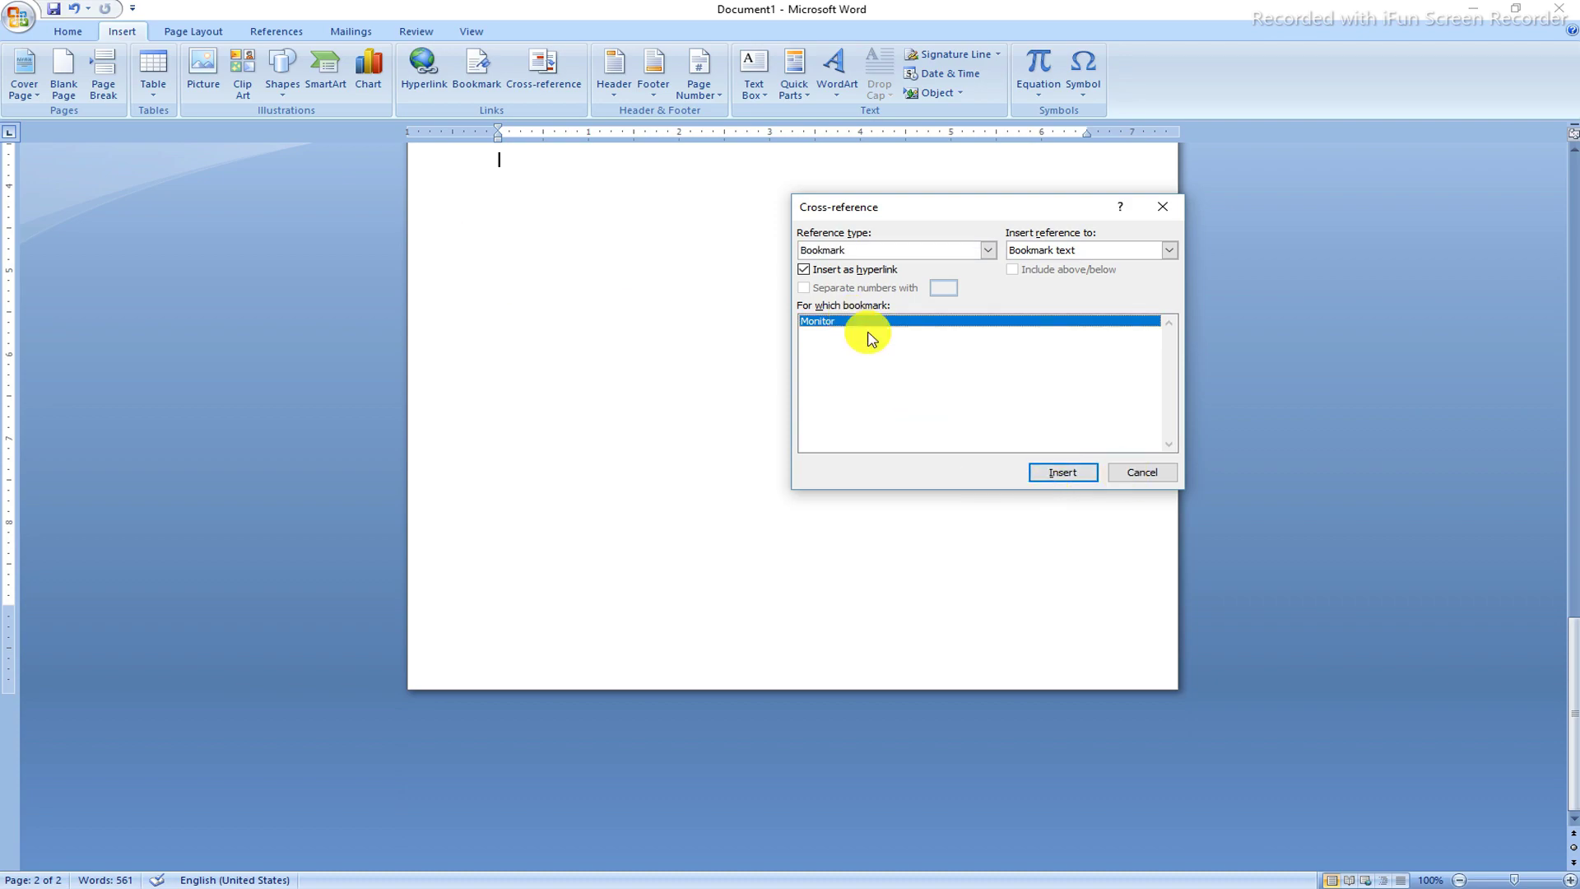
click(1045, 469)
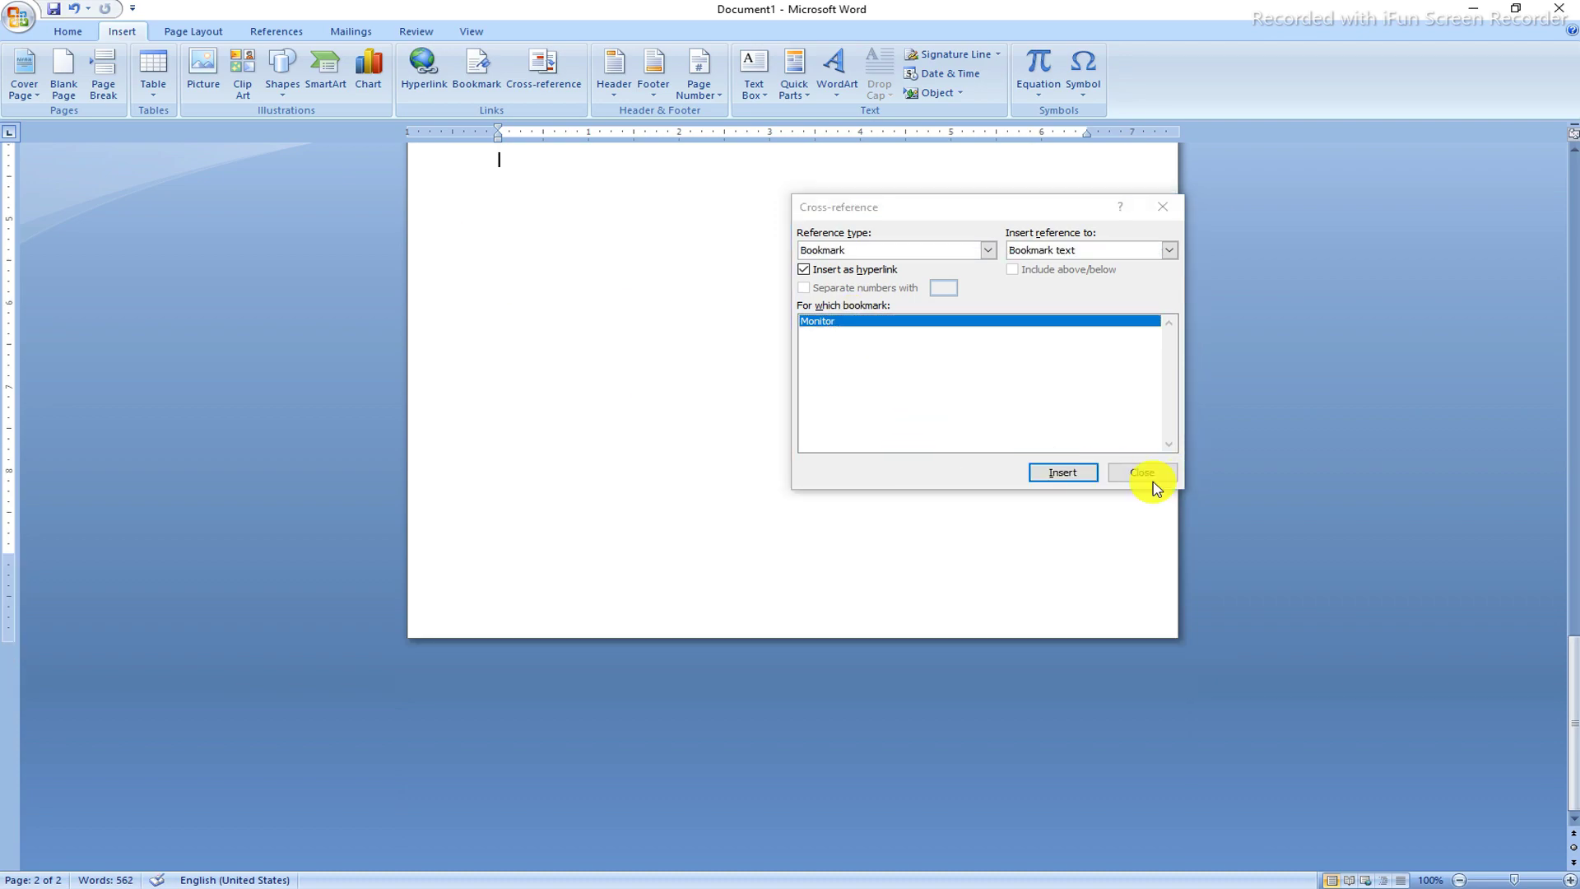
scroll(581, 357, up, 3)
click(1131, 468)
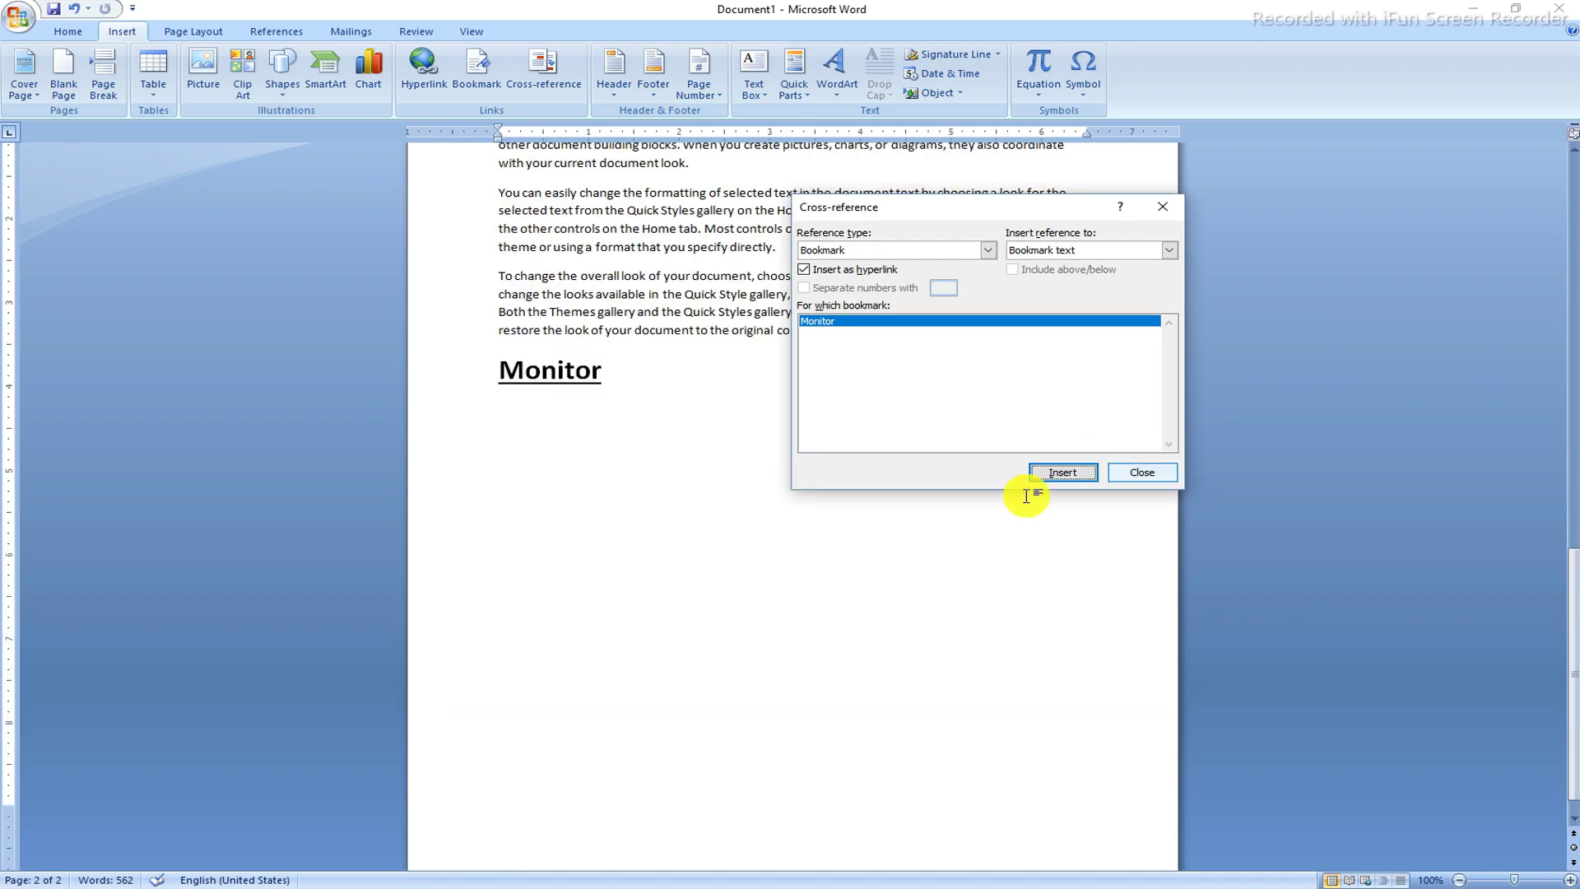
Step: Follow the Monitor cross-reference to the heading on page 1 and look at the paragraphs below that heading
click(567, 368)
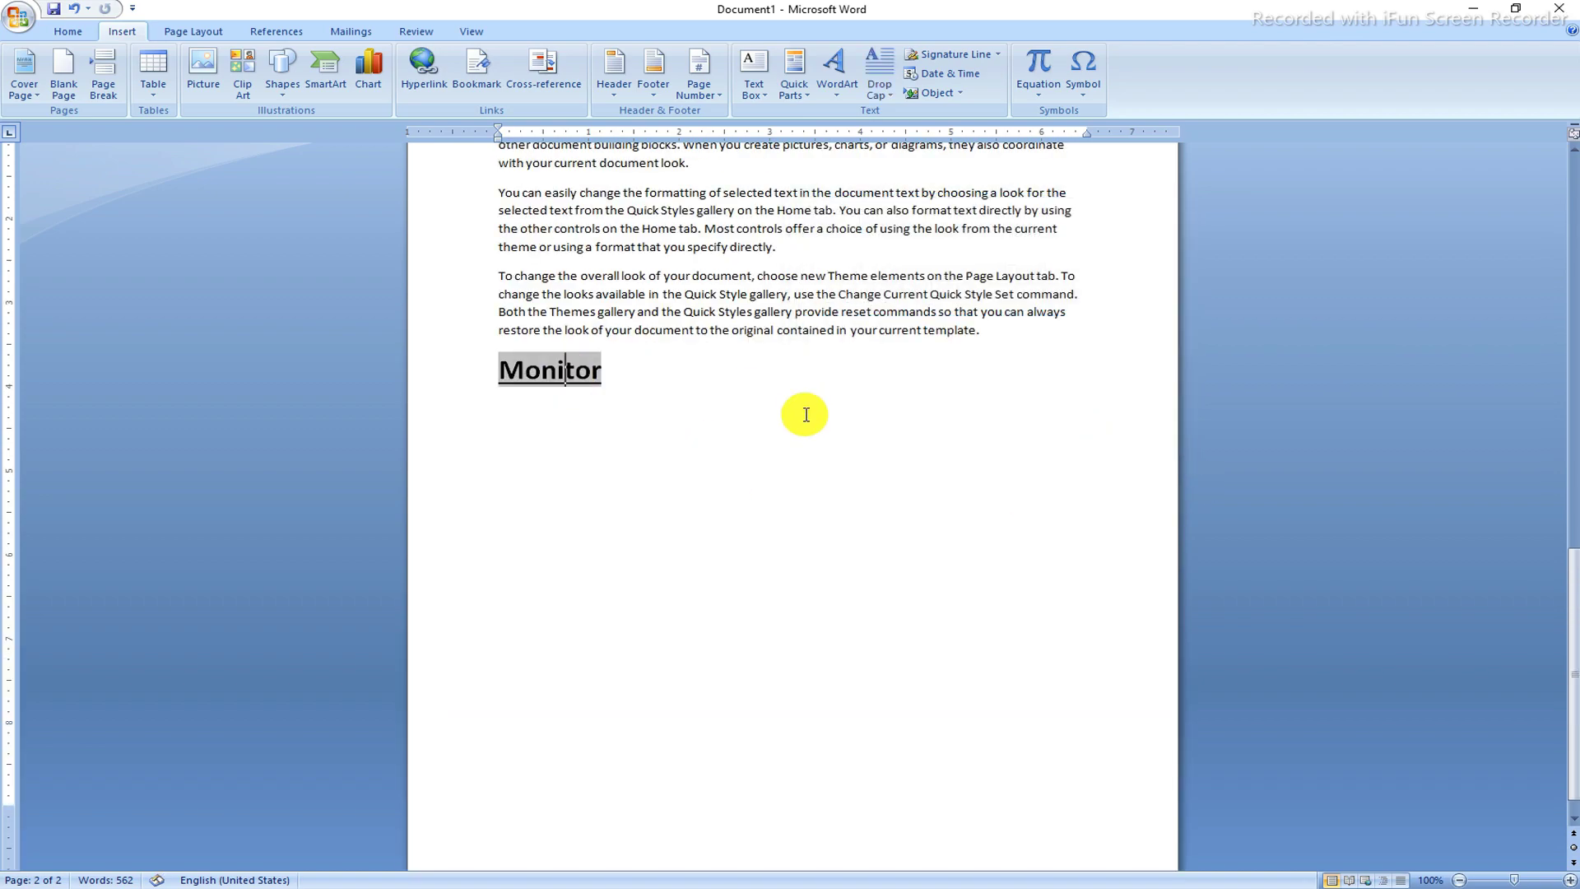
click(804, 416)
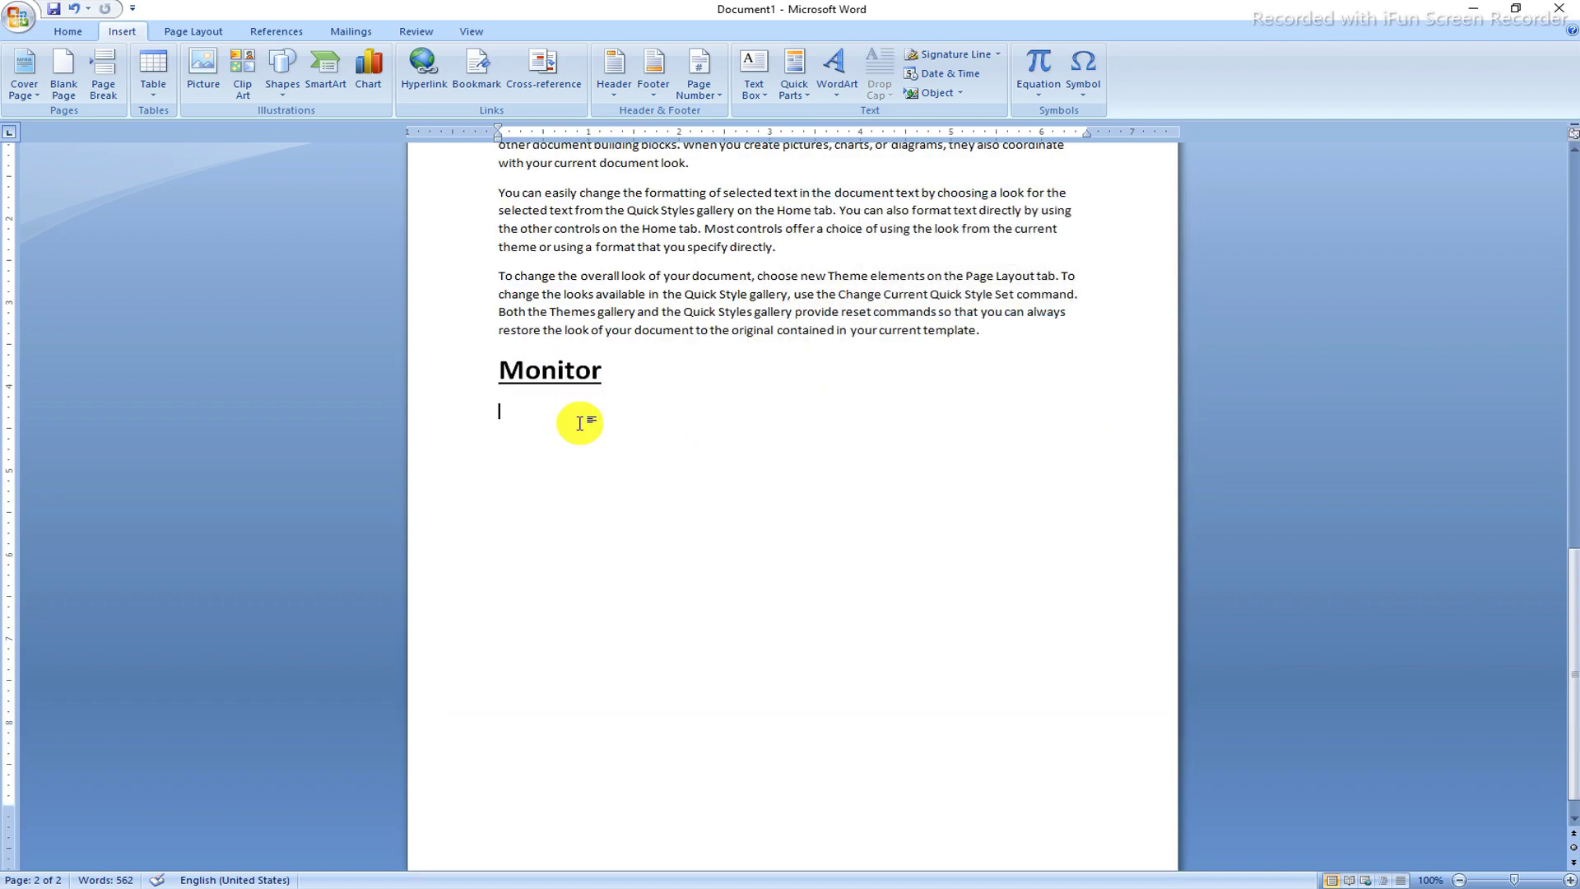
ctrl+click(566, 374)
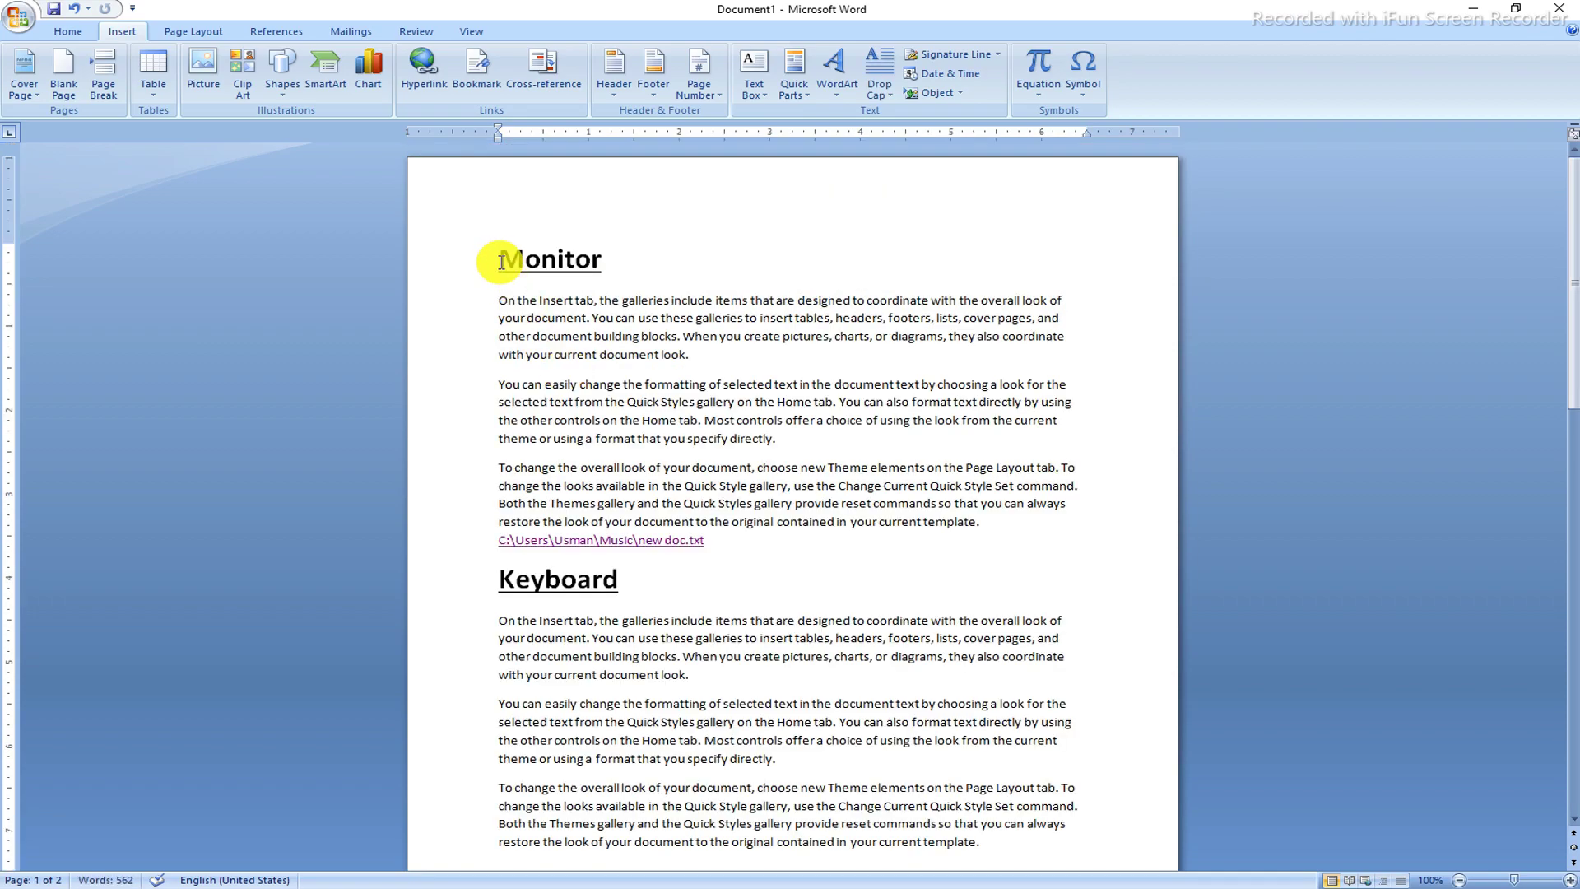
drag(502, 297, 973, 523)
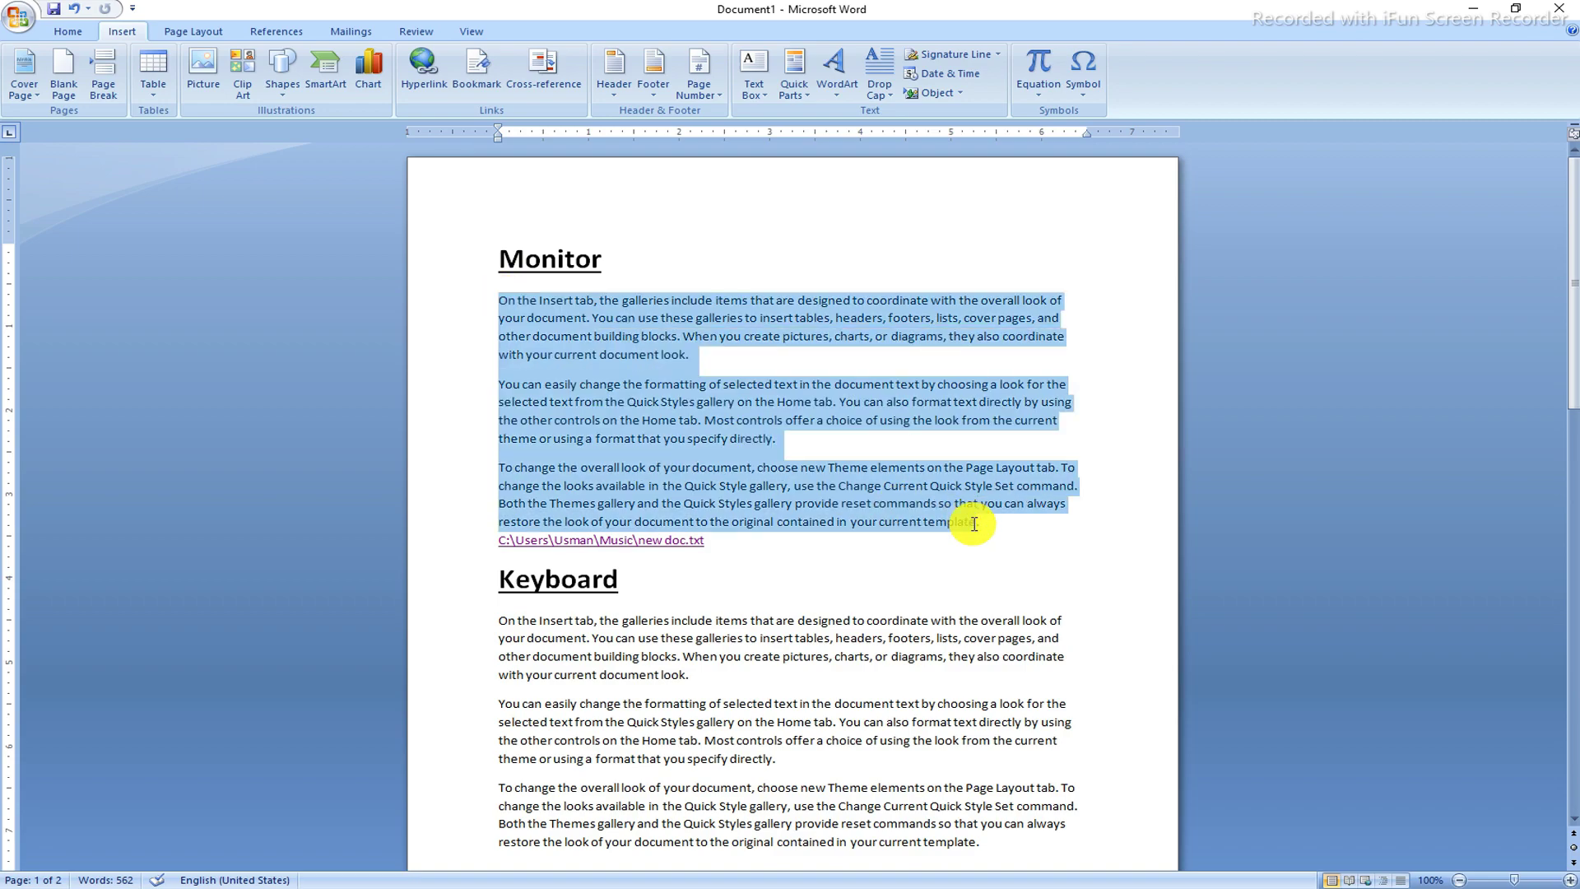
click(696, 359)
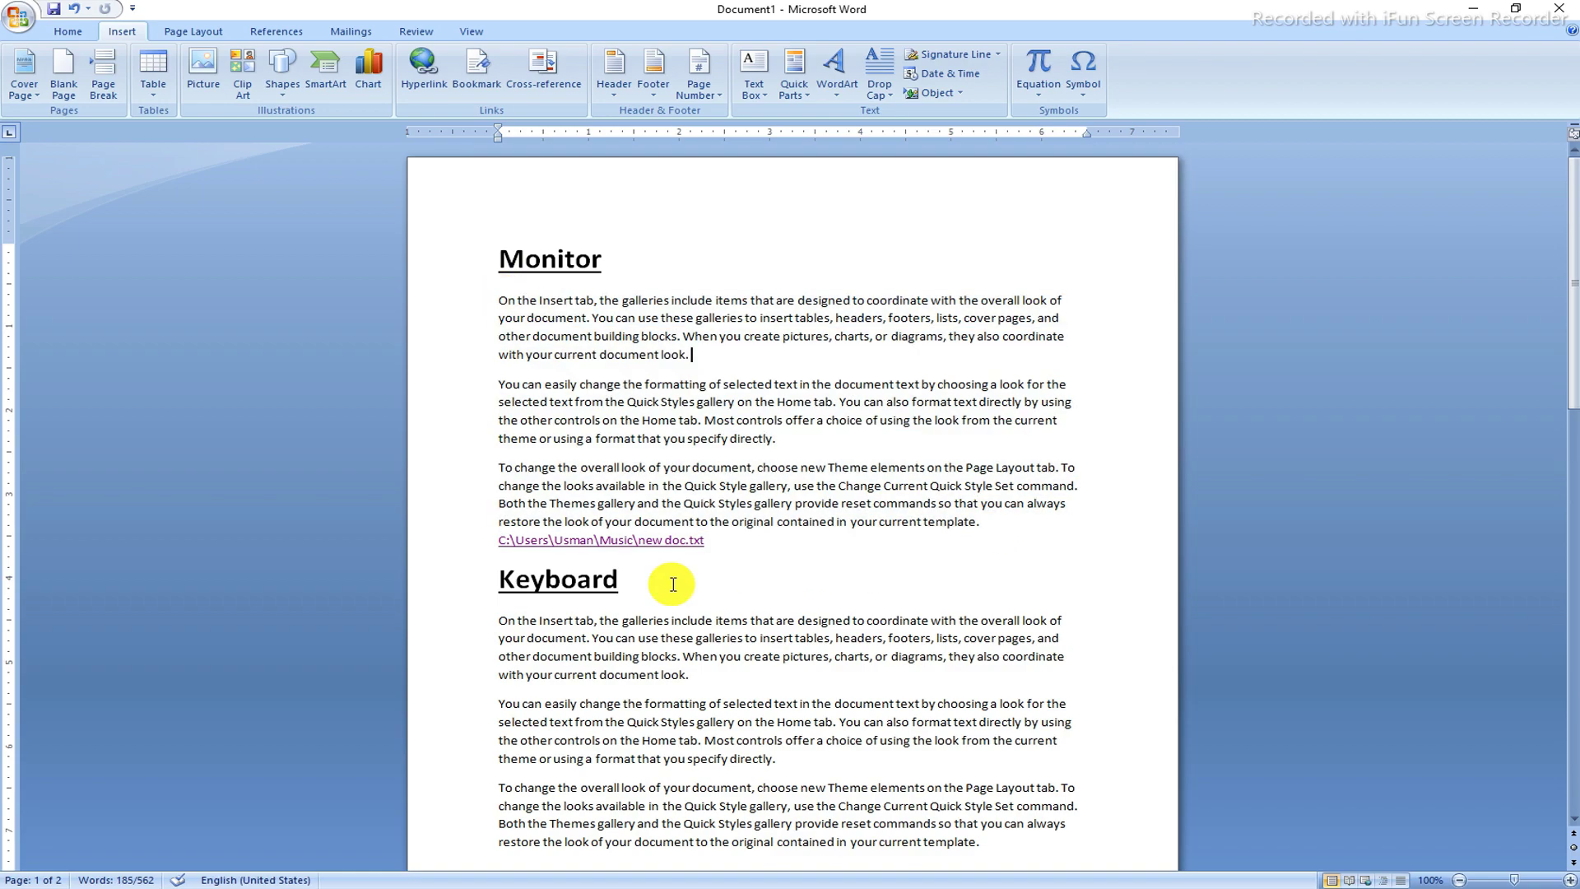
Step: Return to page 2 and look over the Computer heading, its paragraphs and the cross-reference below them
scroll(672, 584, down, 4)
scroll(673, 587, down, 4)
scroll(674, 702, down, 9)
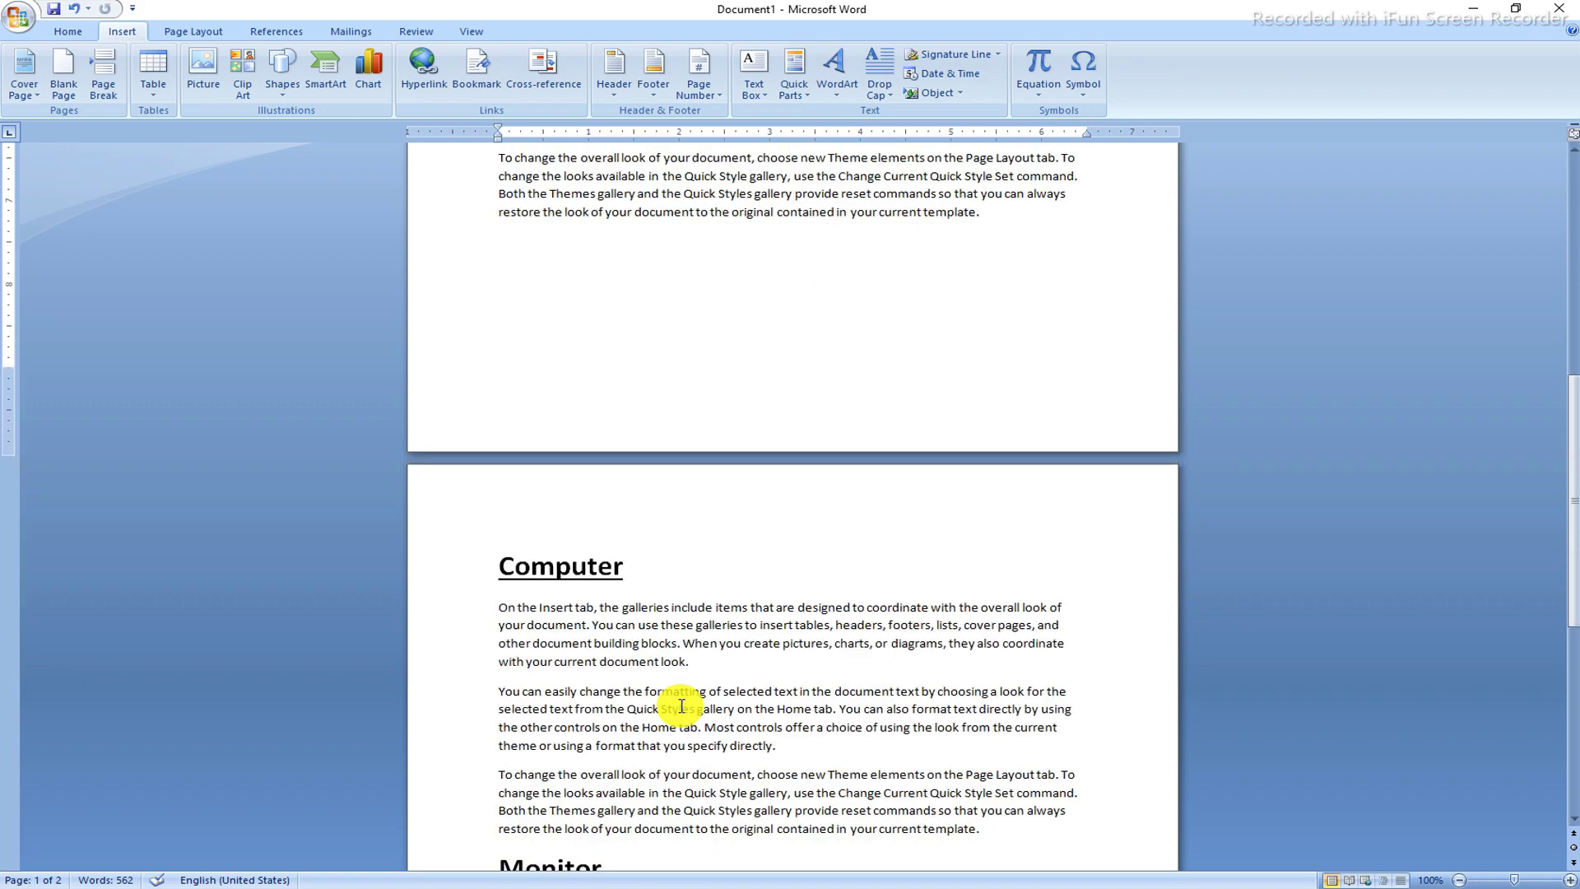
double_click(592, 571)
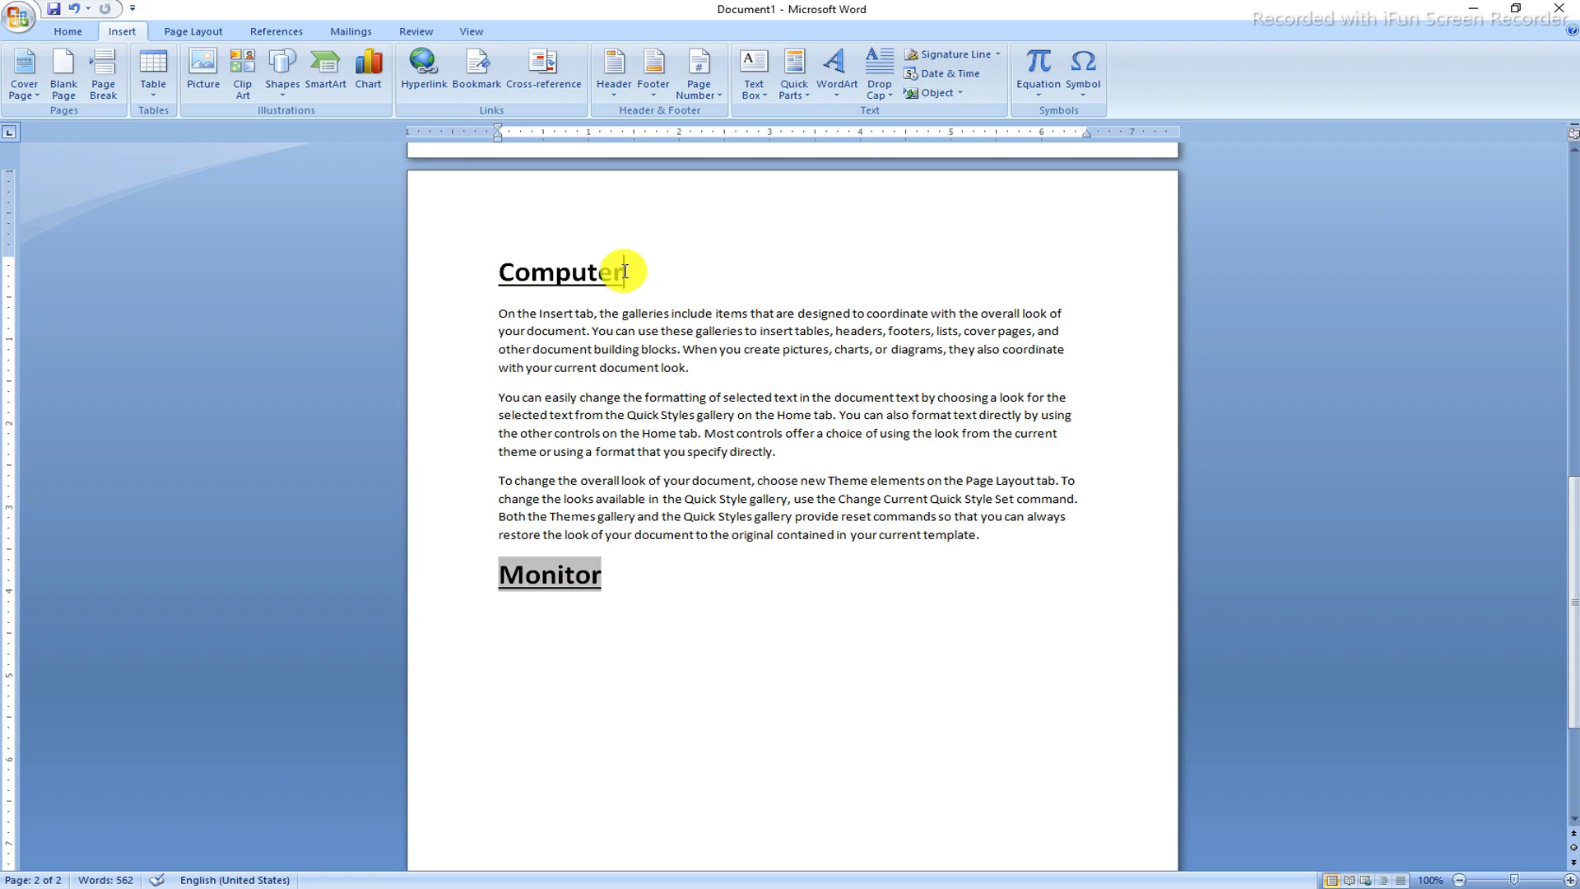
drag(626, 271, 470, 272)
click(501, 287)
click(641, 433)
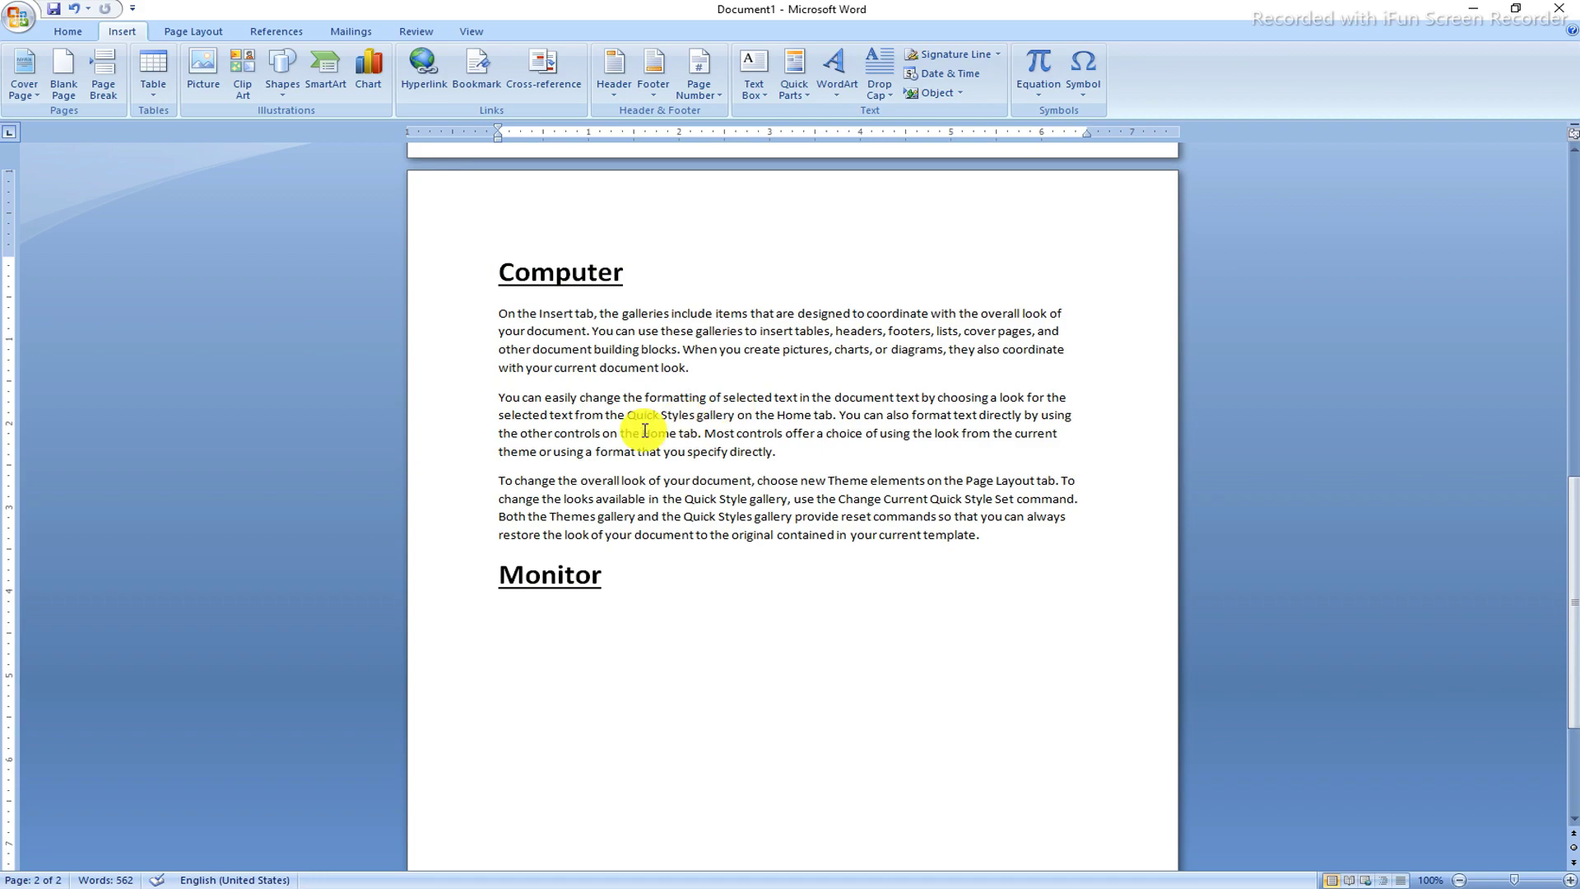
Step: Delete the Monitor cross-reference below the Computer section's last paragraph
drag(496, 576, 670, 582)
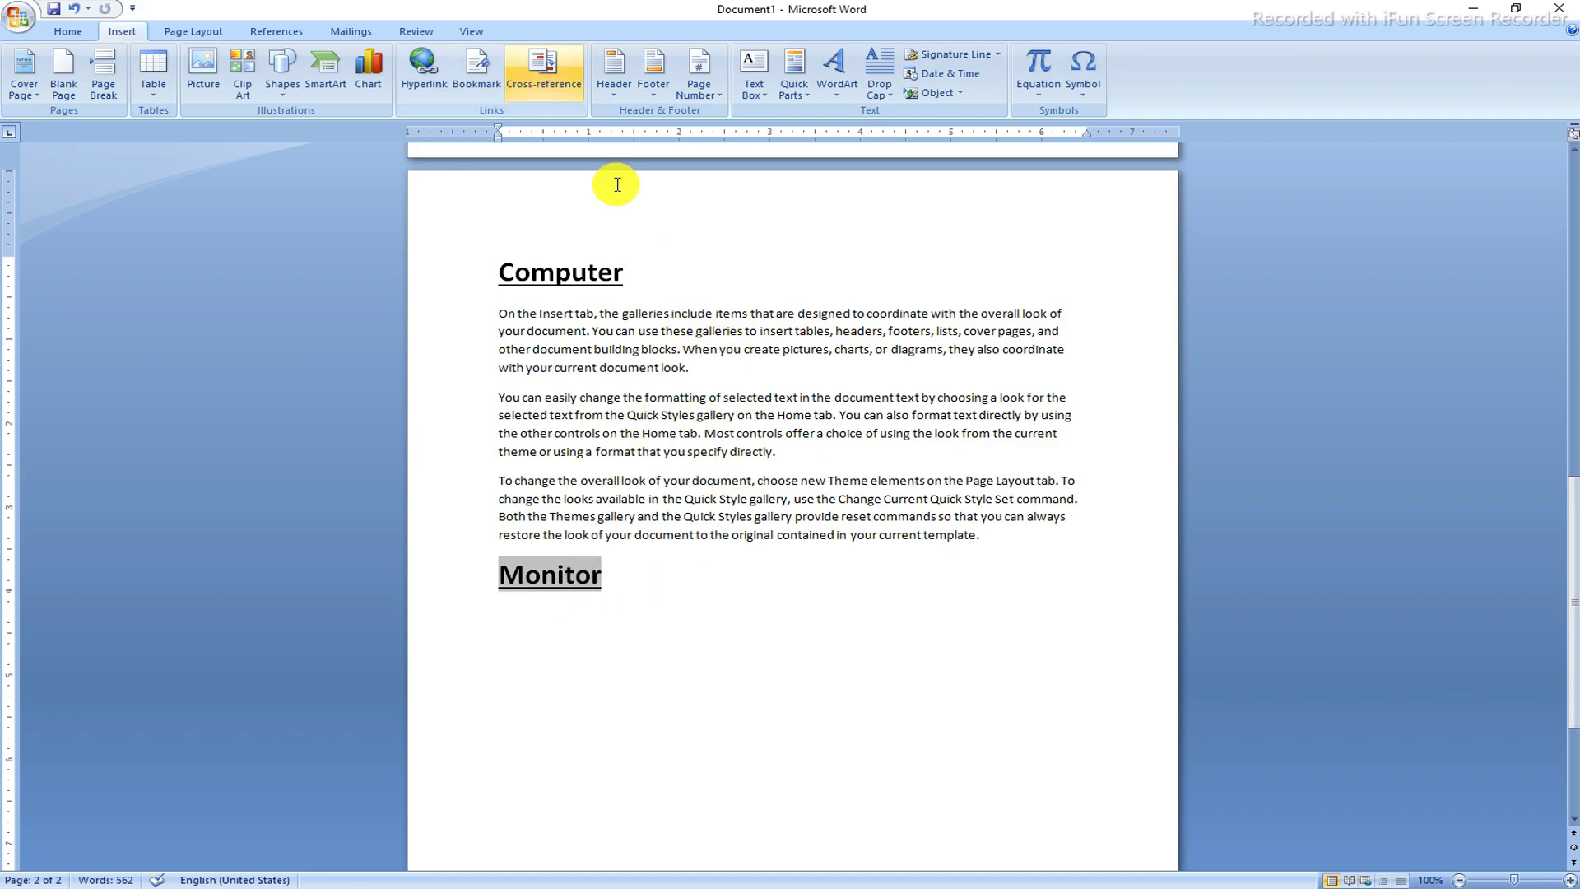
click(397, 591)
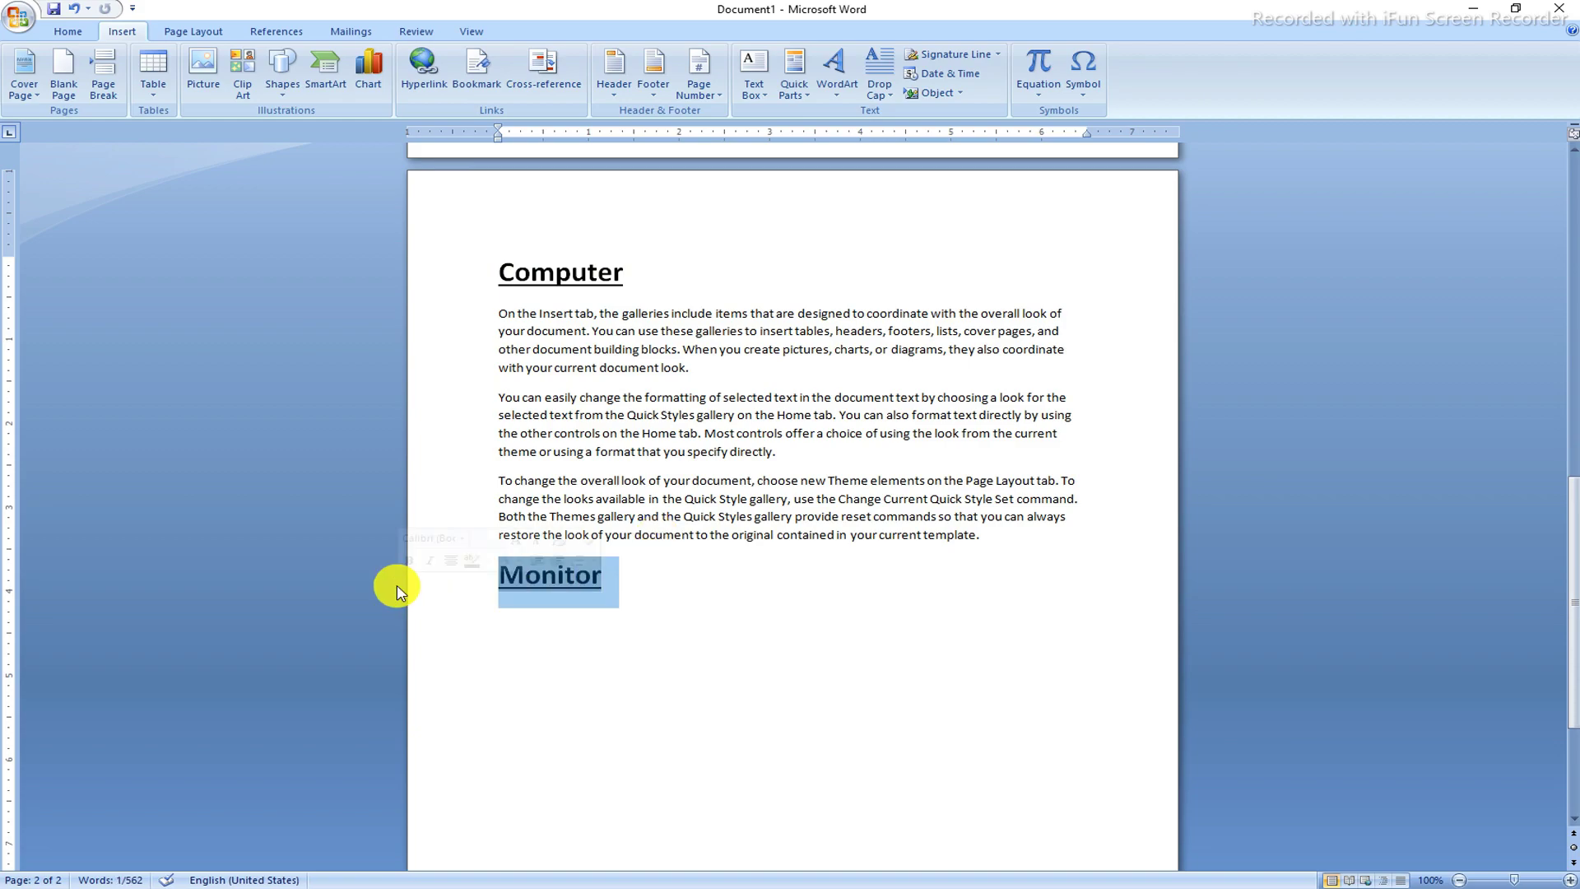
key(Delete)
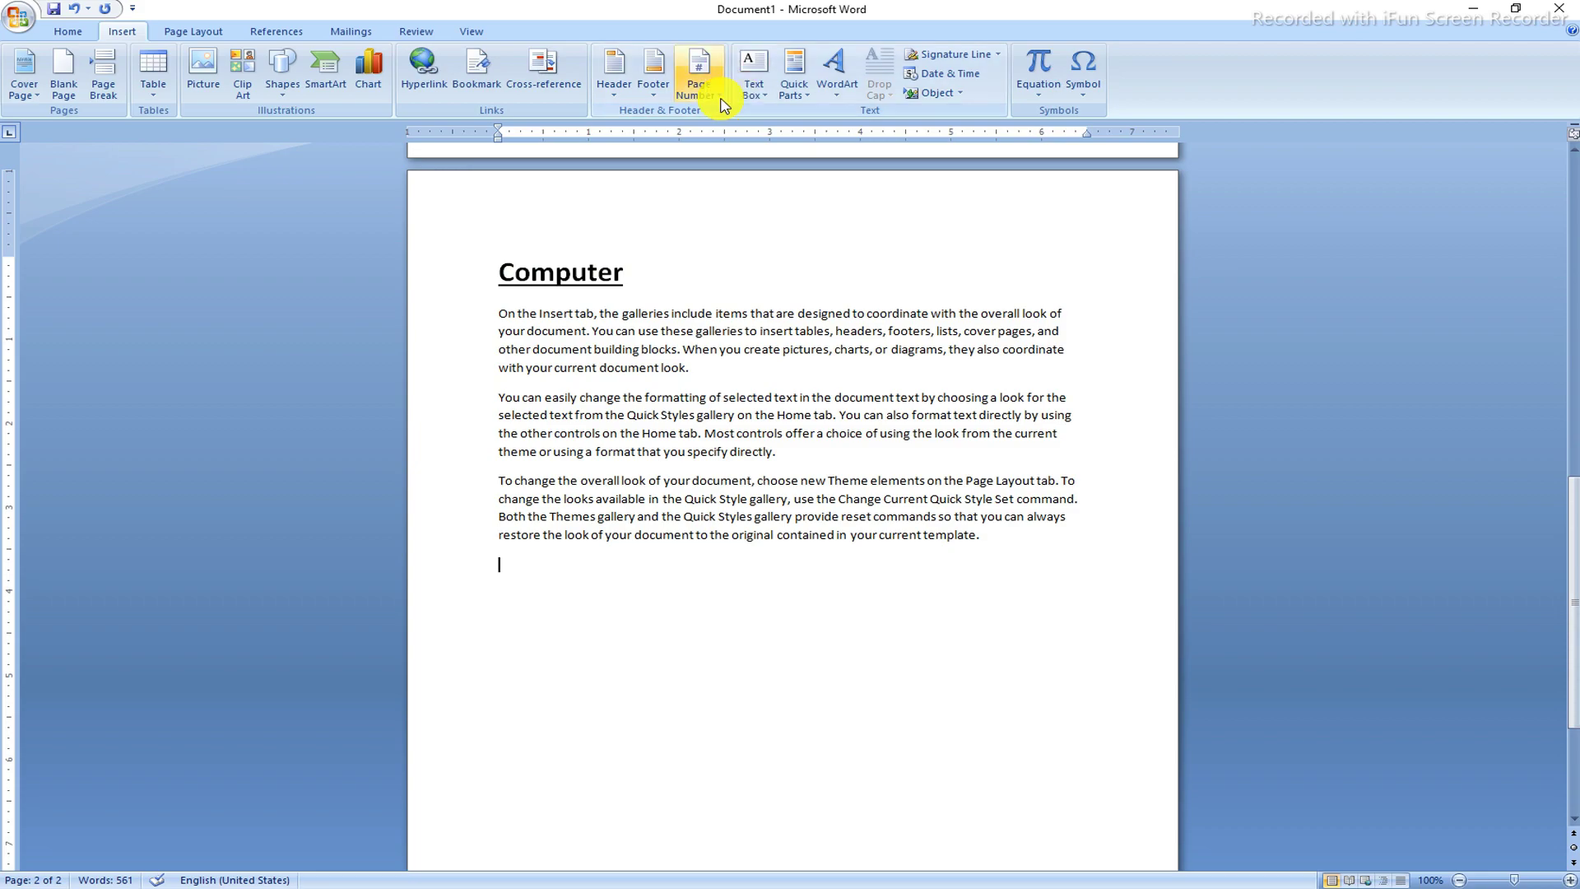
Step: Browse the built-in header designs and insert the Annual header into the document
click(613, 92)
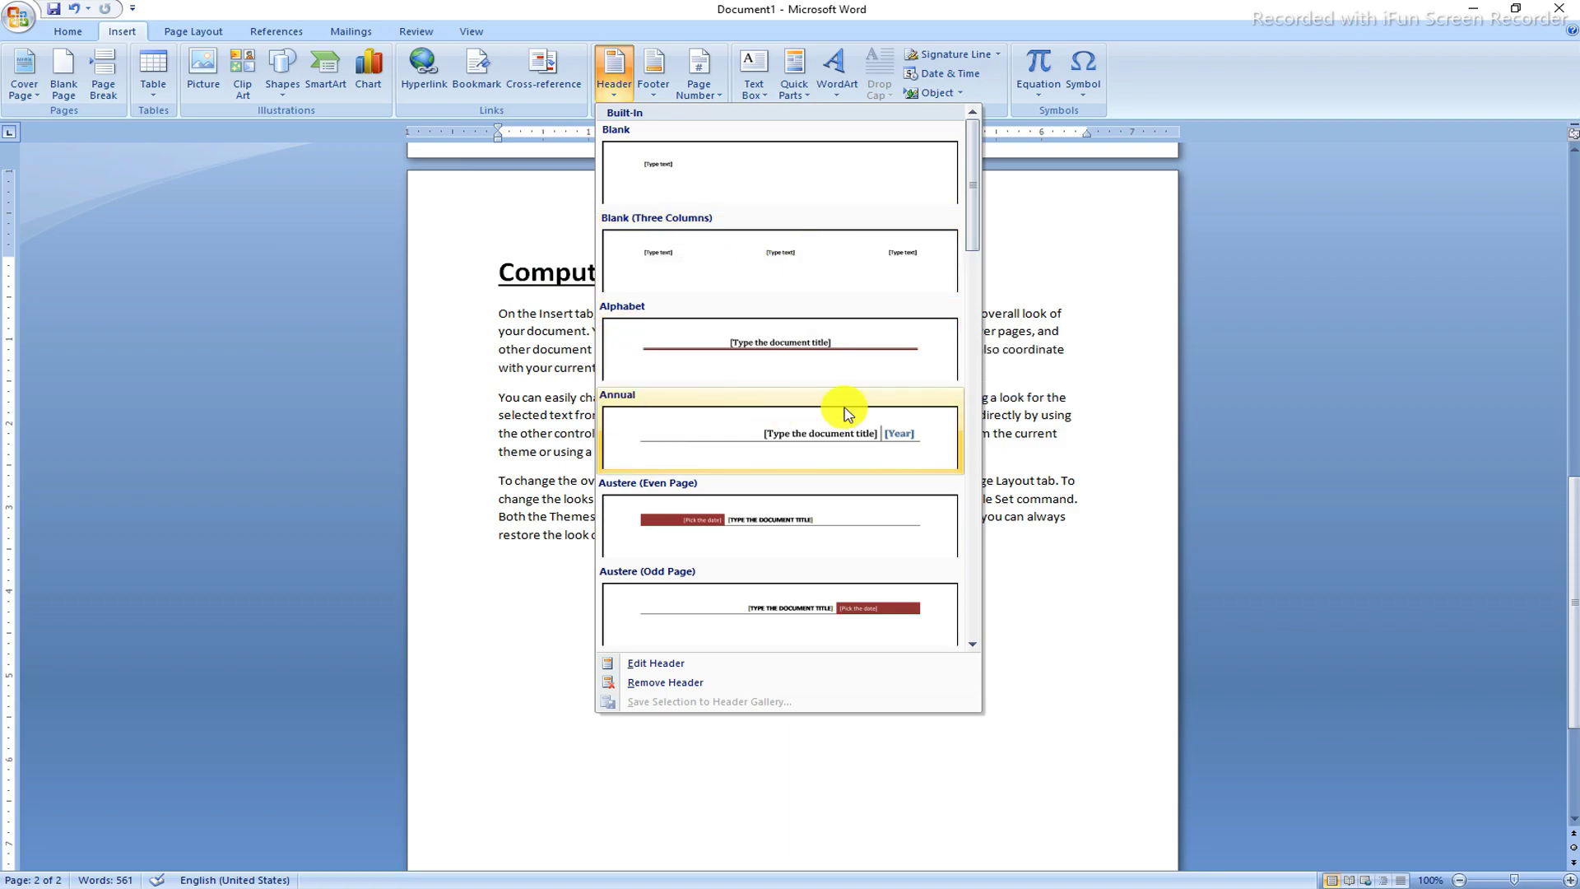
scroll(800, 483, down, 5)
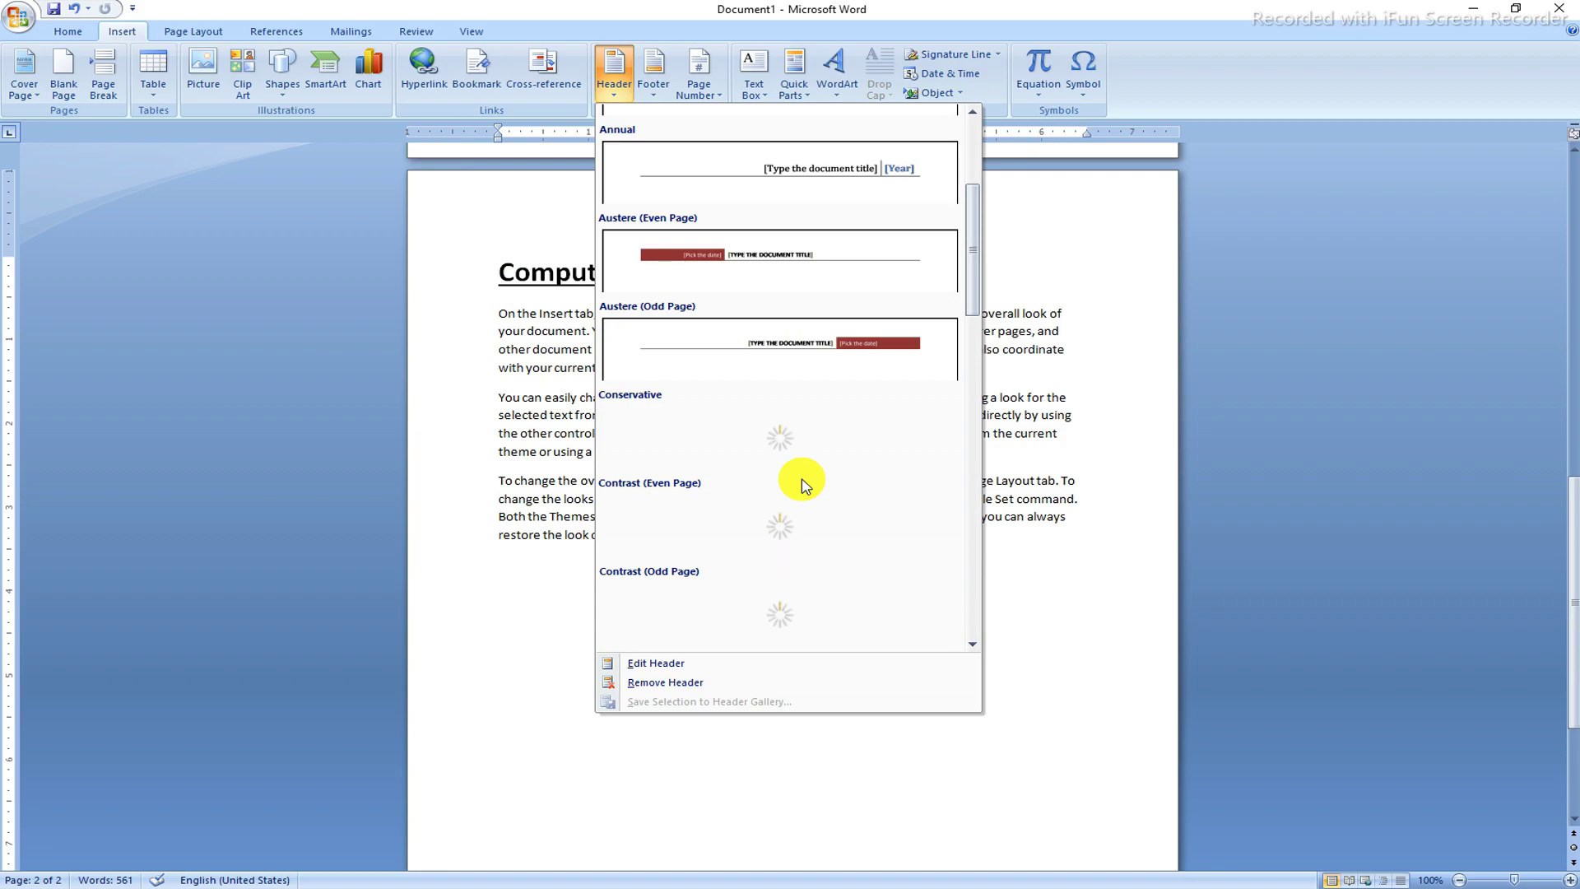
scroll(800, 482, up, 6)
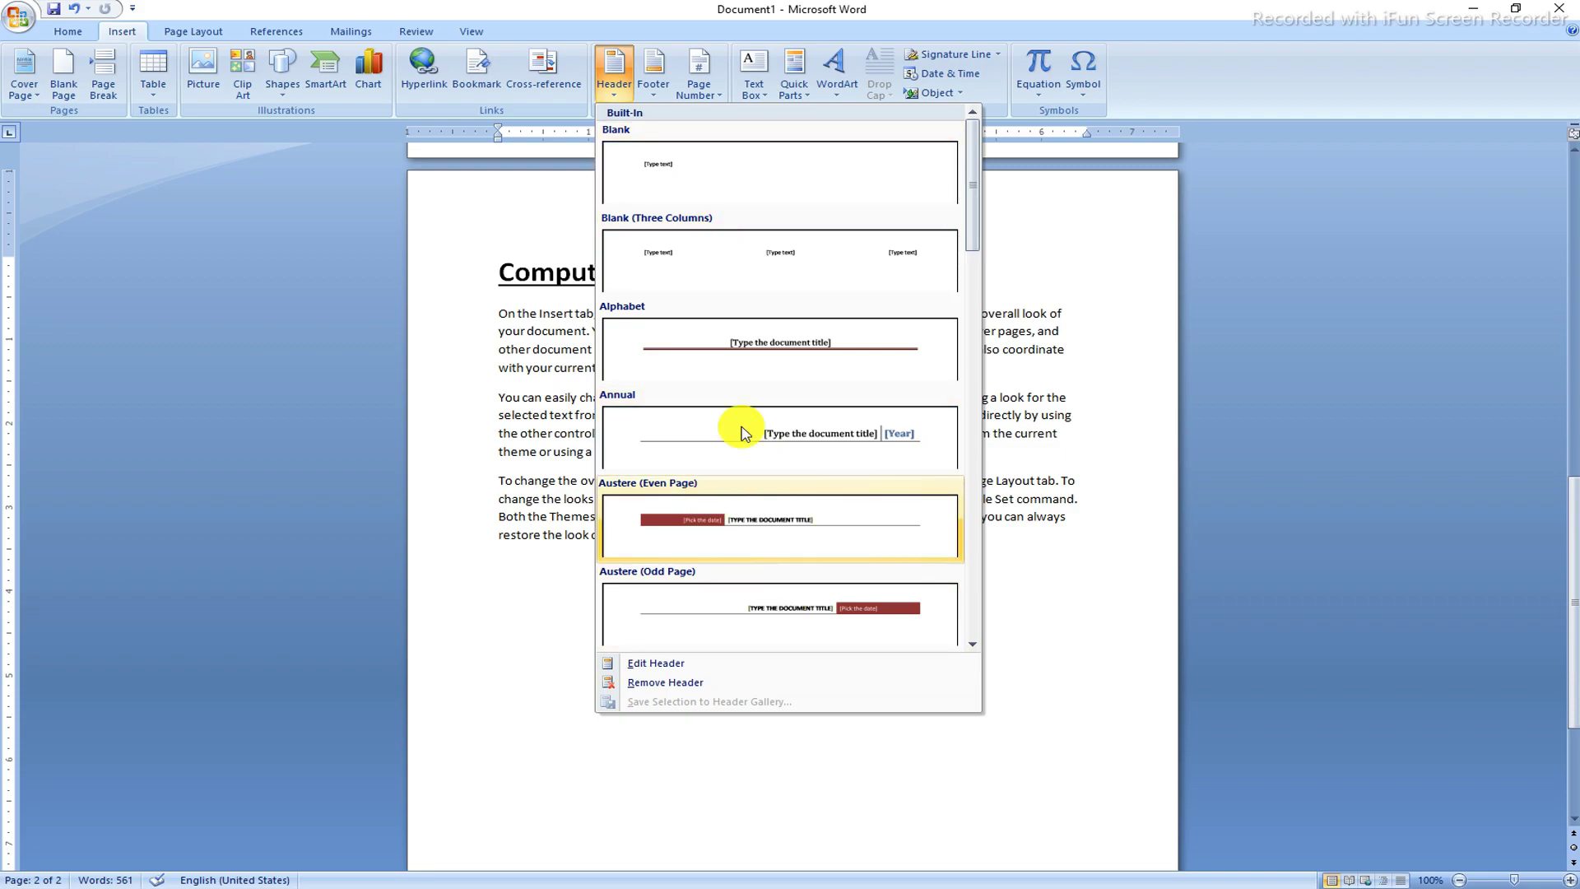
click(1160, 465)
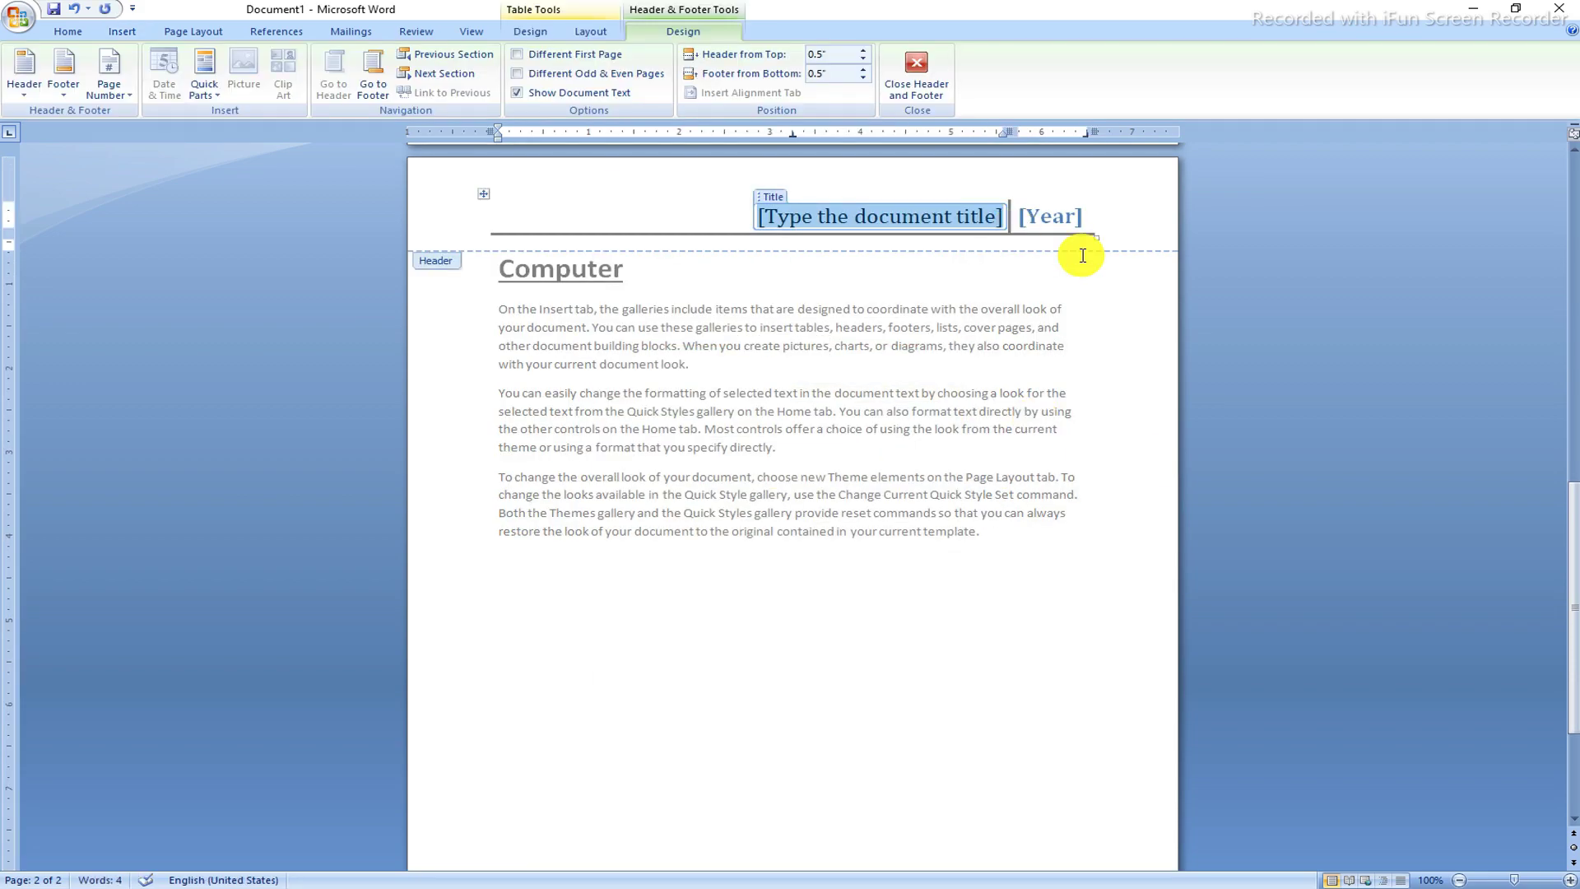
Step: Set the header's document title to Computer and its year to 2023
scroll(1079, 292, up, 2)
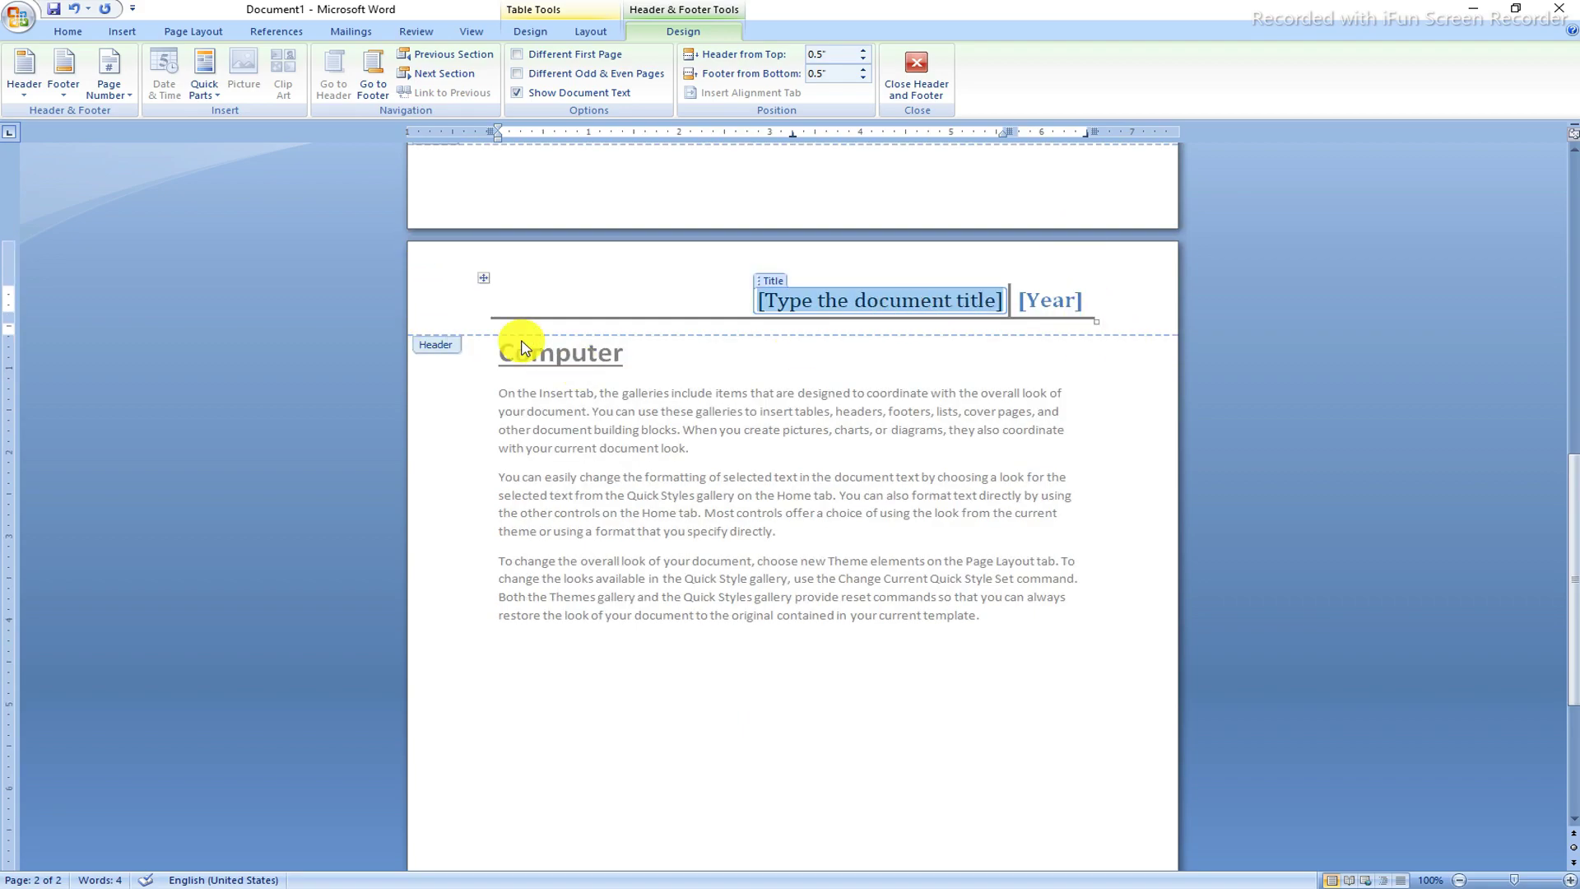
click(987, 309)
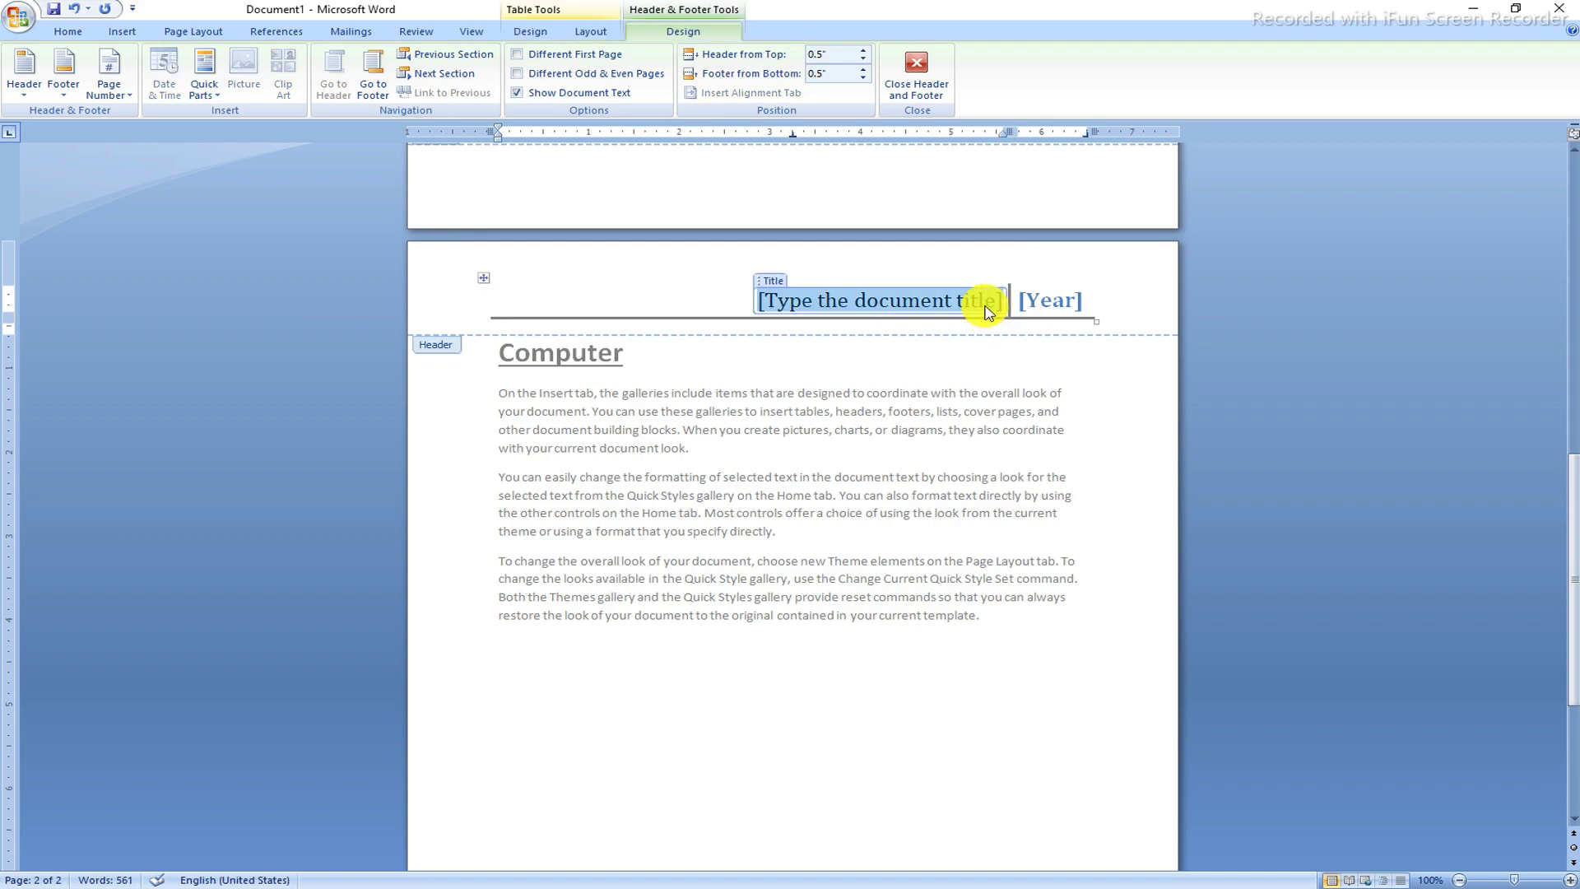
text(Computer)
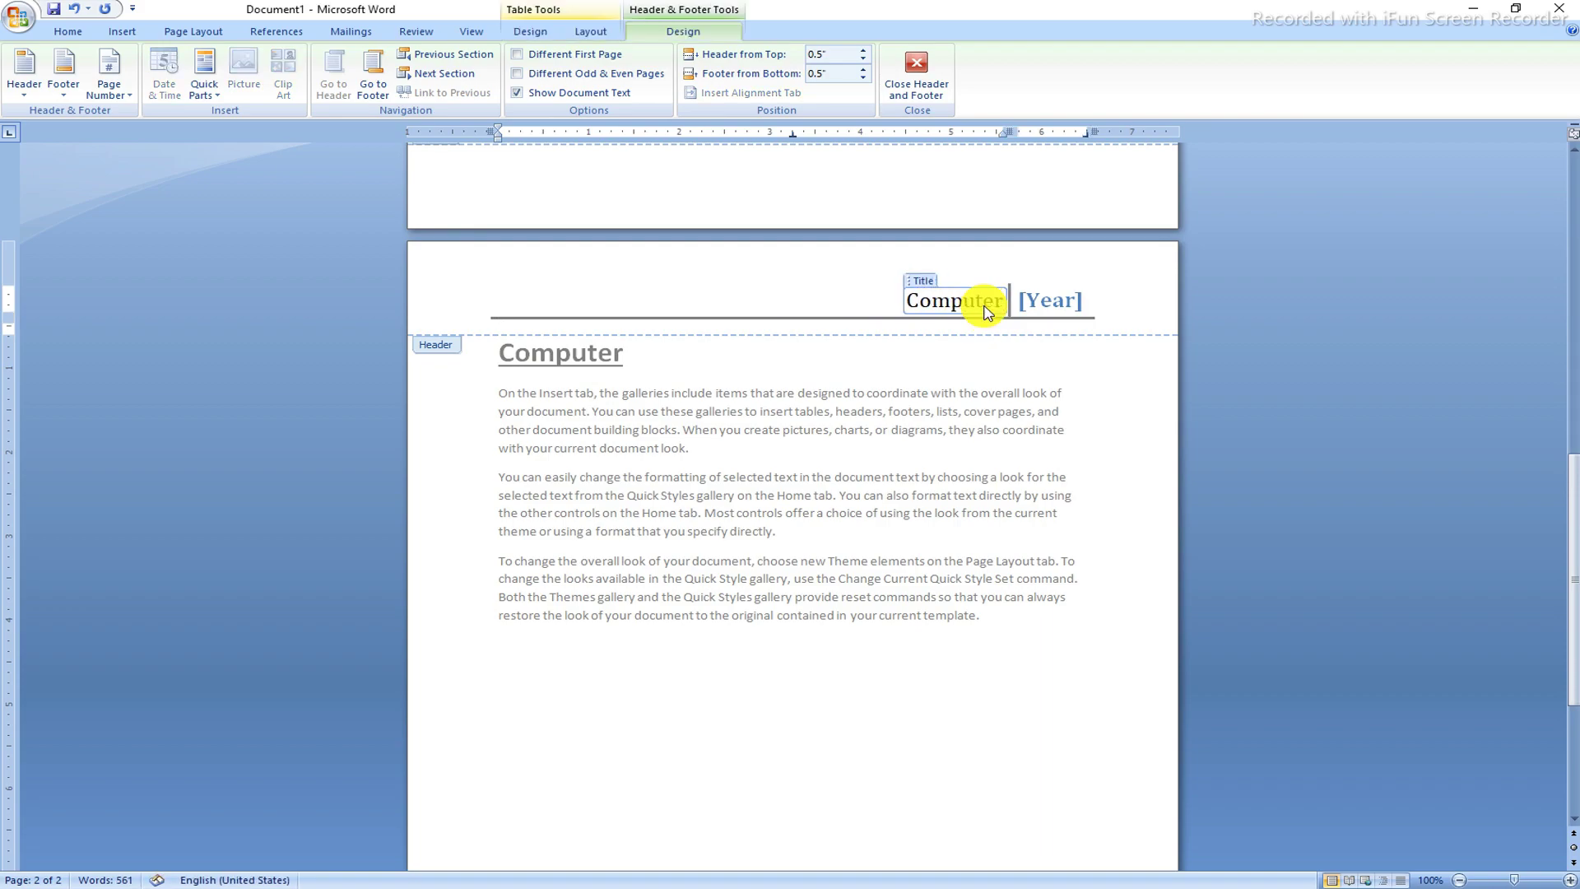
click(1045, 300)
click(1097, 301)
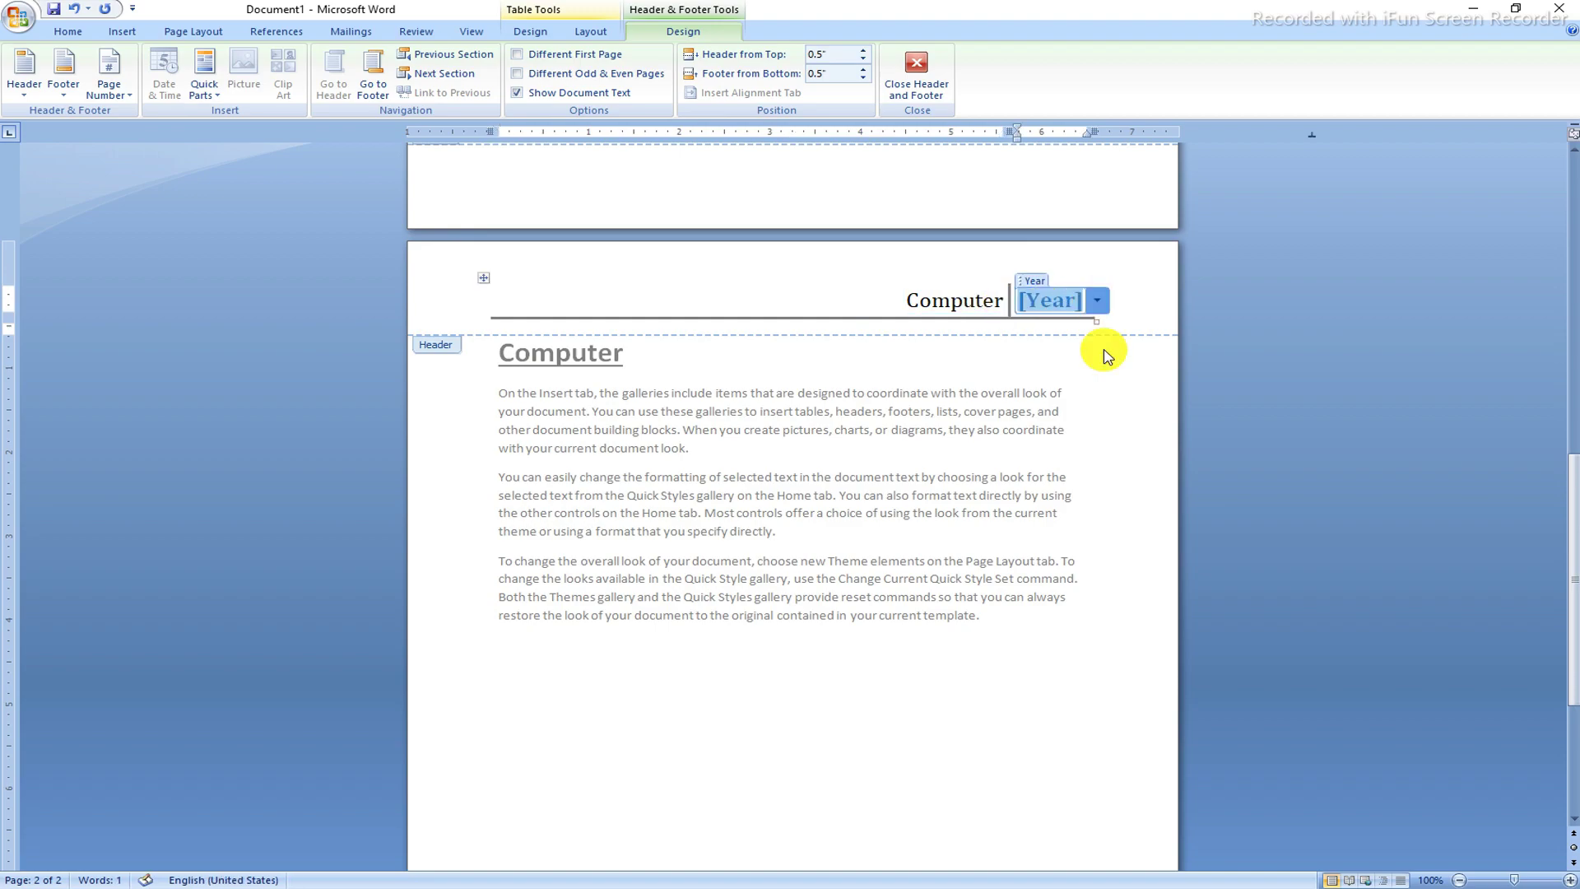
click(1023, 446)
Step: Look over the header on both pages and leave header editing
scroll(1148, 411, up, 10)
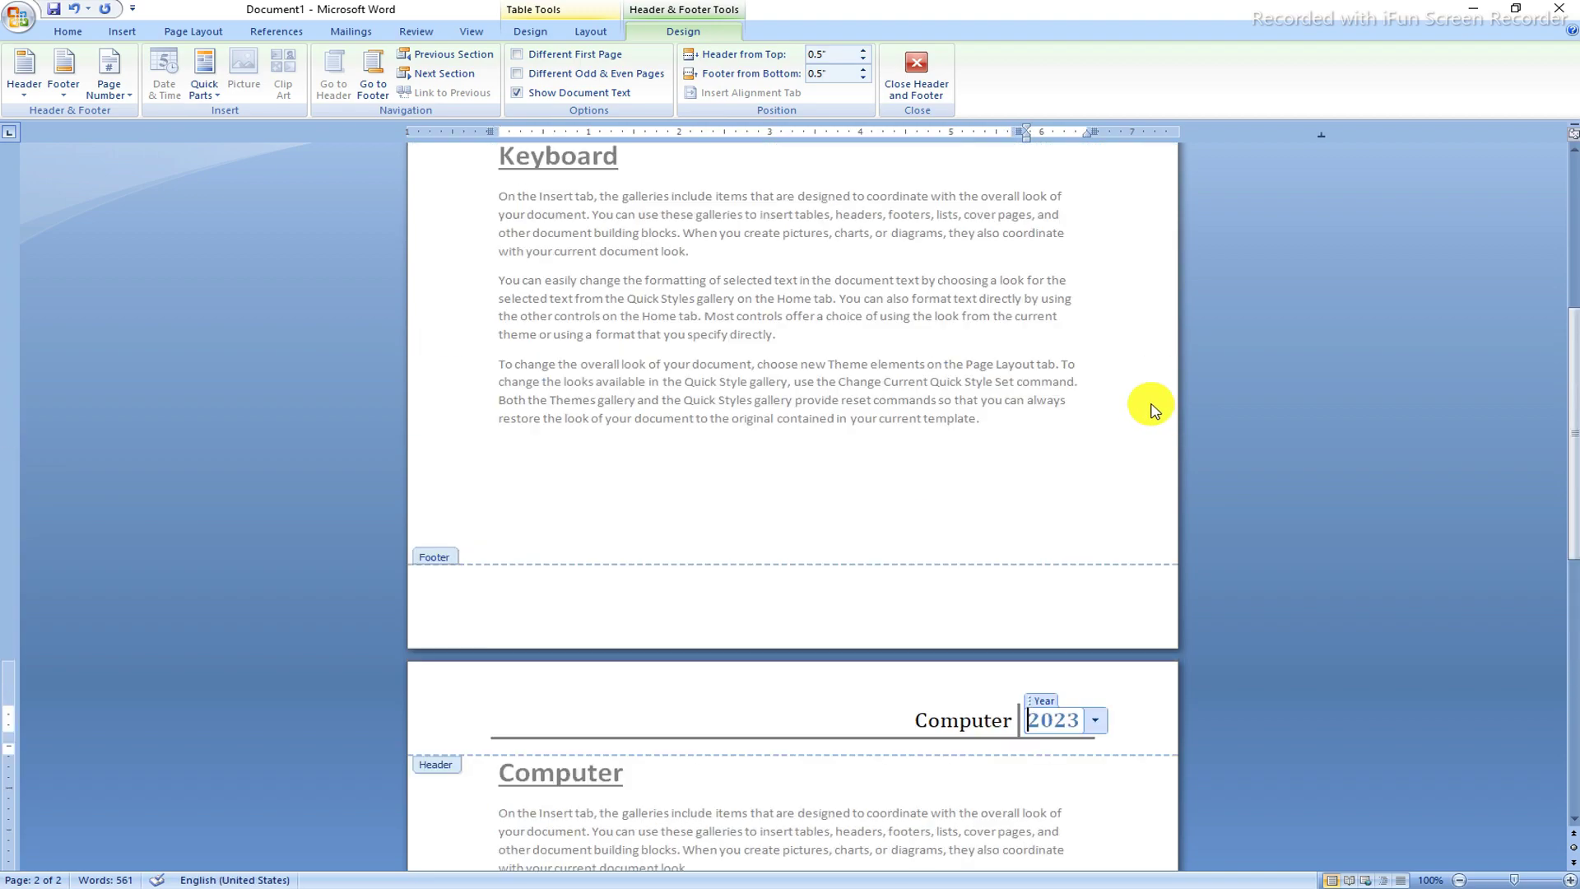
scroll(1142, 403, up, 4)
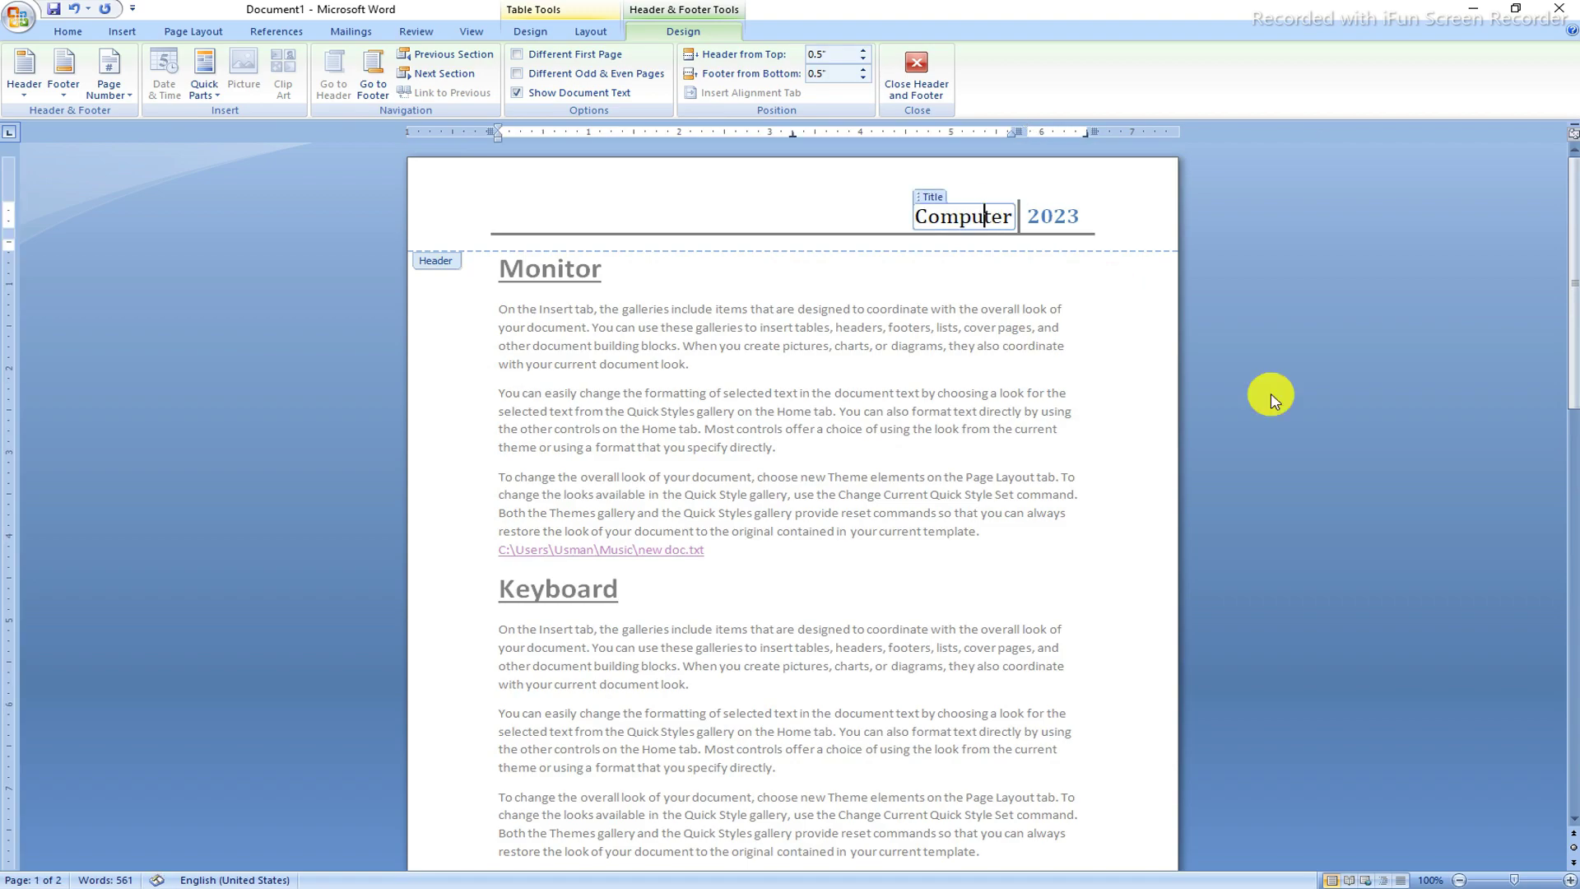
scroll(919, 311, down, 15)
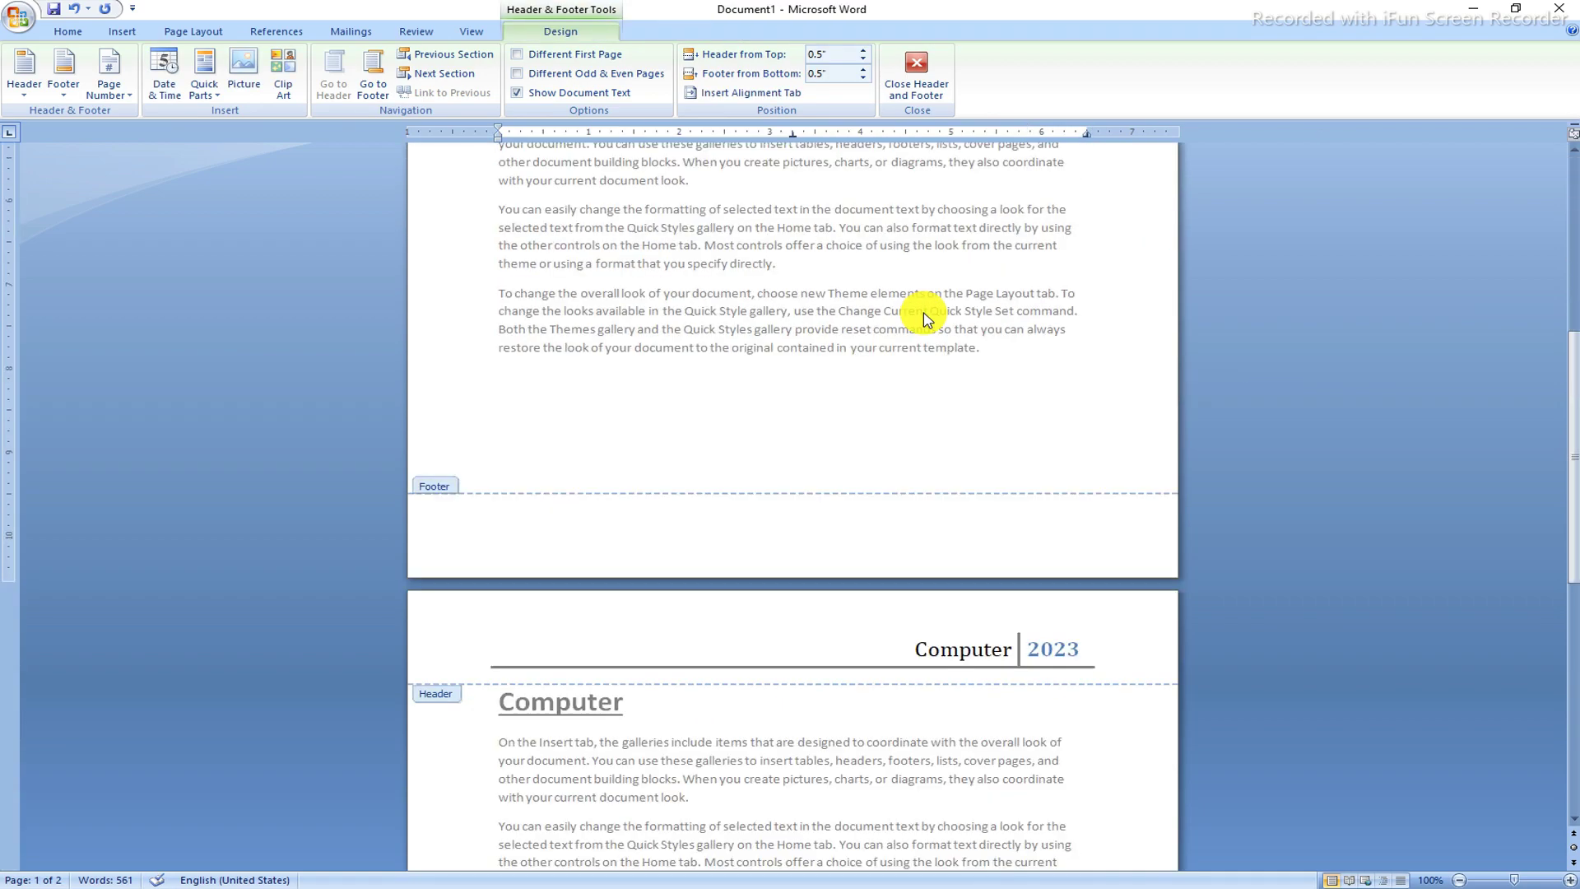
scroll(925, 312, down, 10)
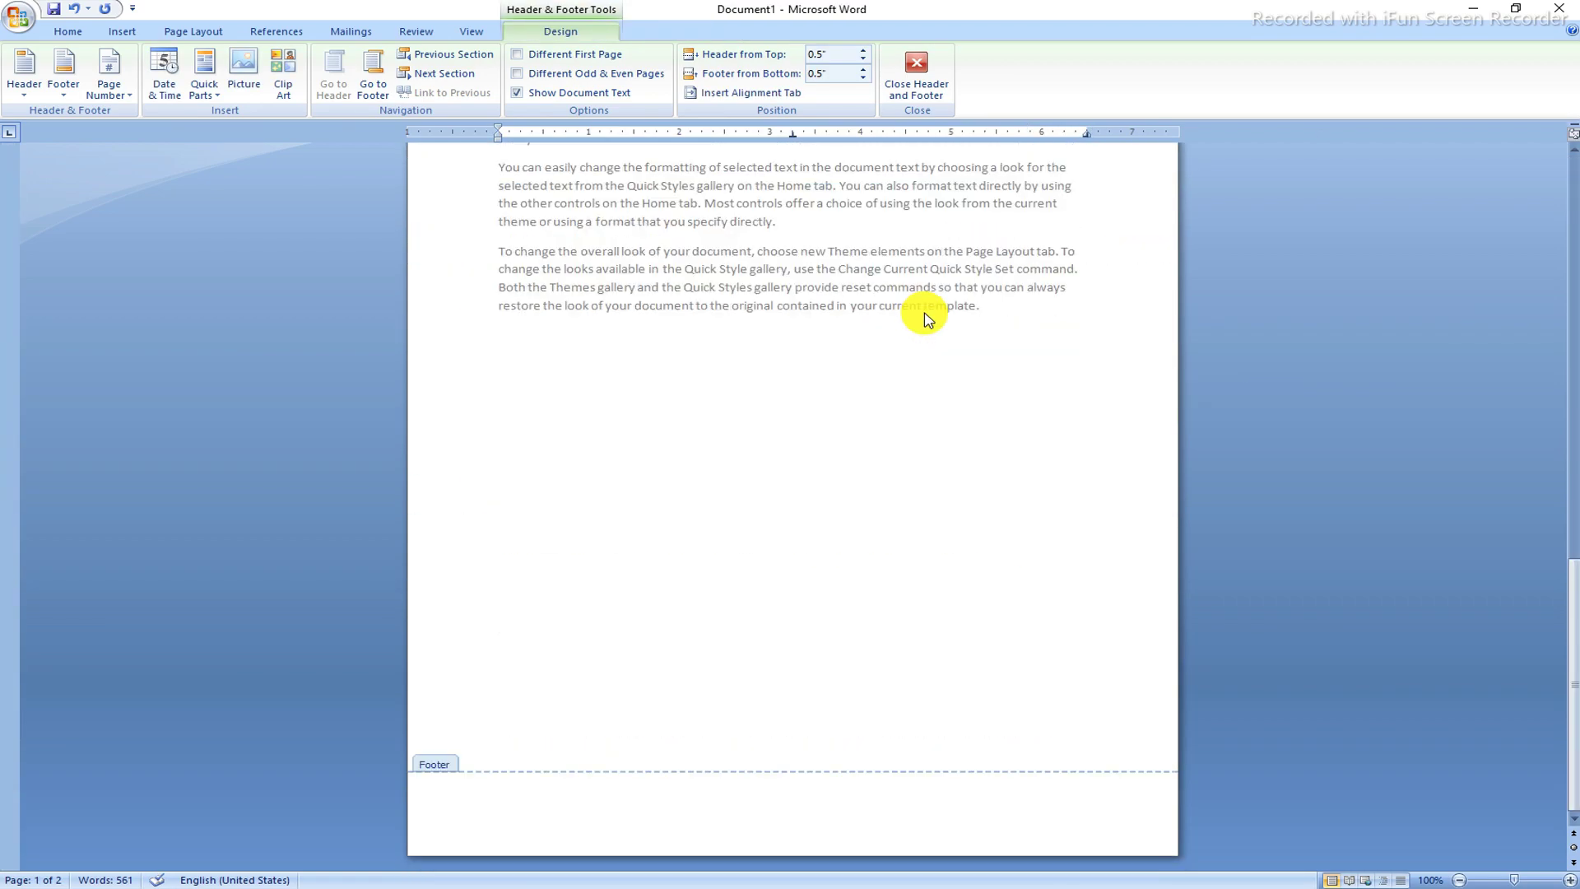
scroll(934, 312, up, 3)
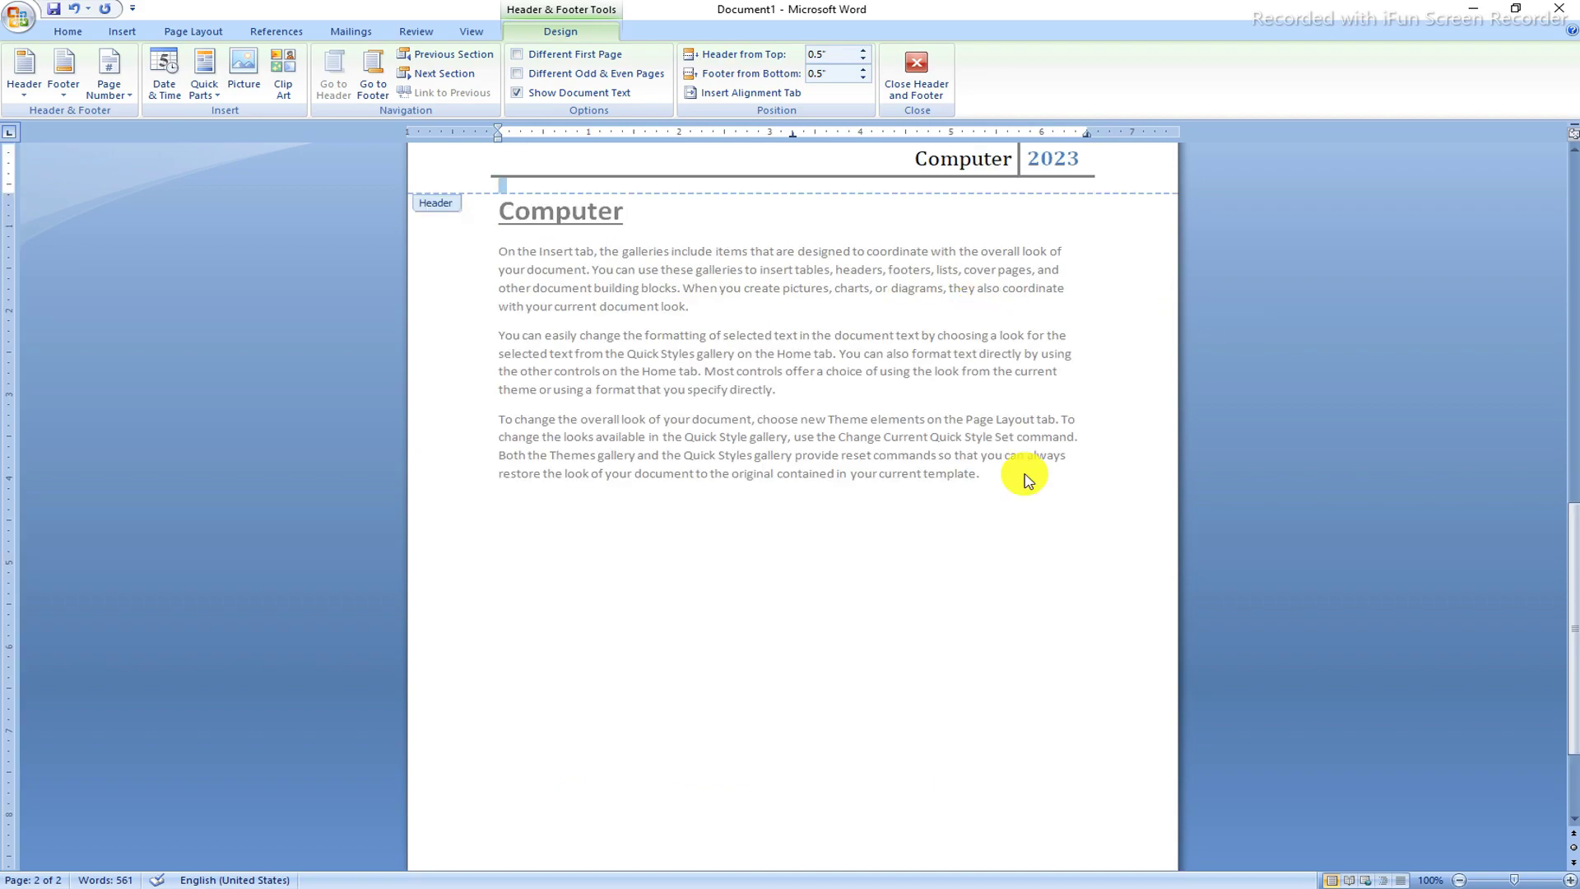
double_click(1037, 443)
Step: Add a third page after the Computer section and check the header on it and on the page above
scroll(1001, 689, up, 3)
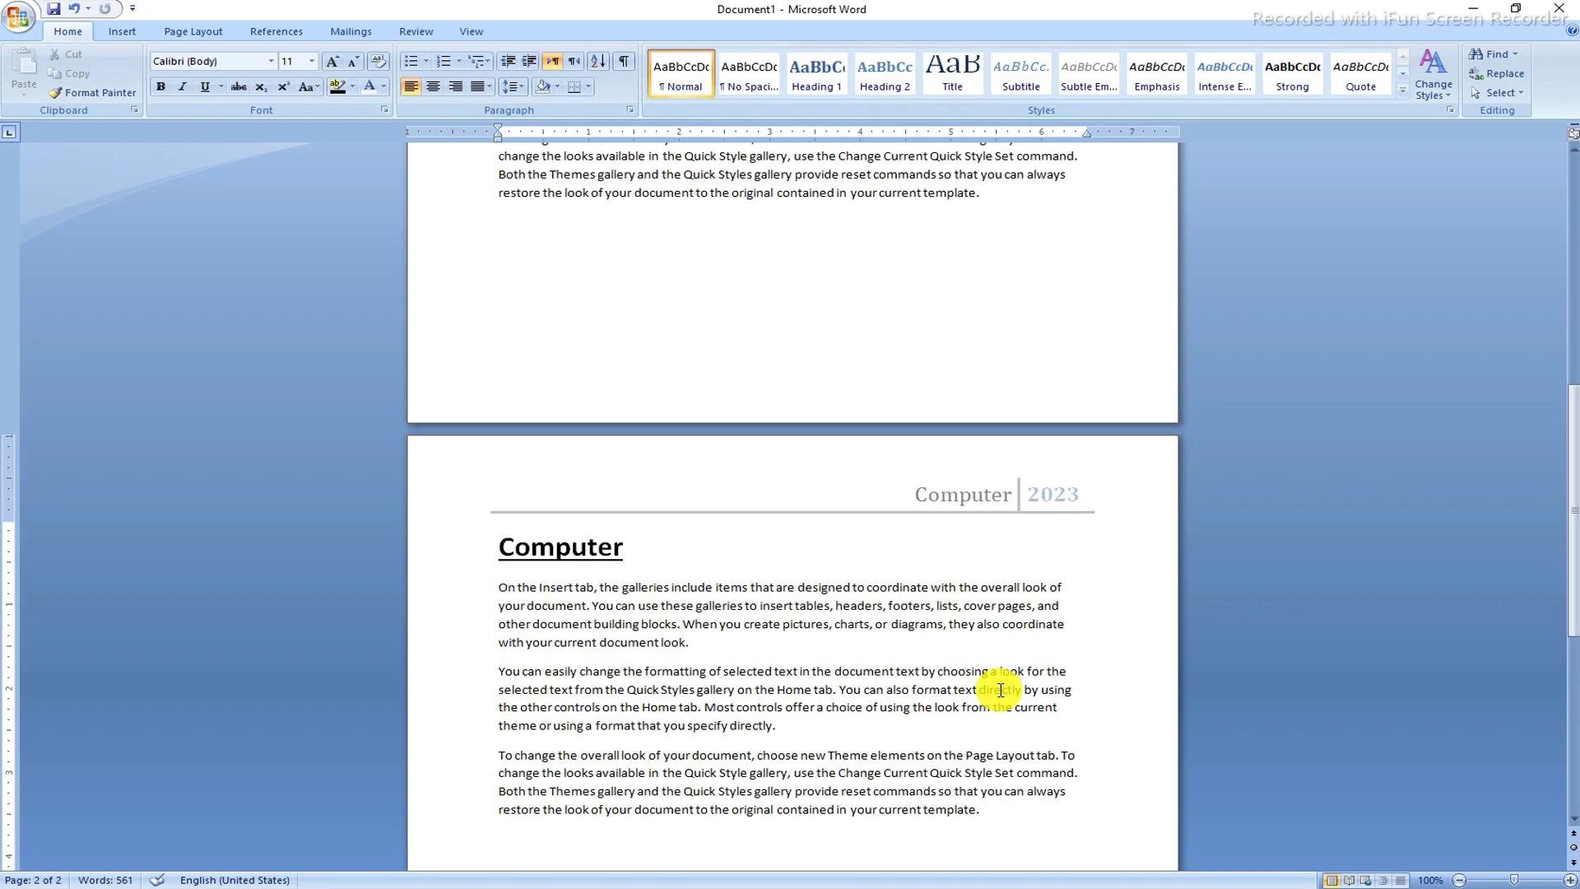
scroll(1001, 689, down, 12)
scroll(1001, 690, down, 4)
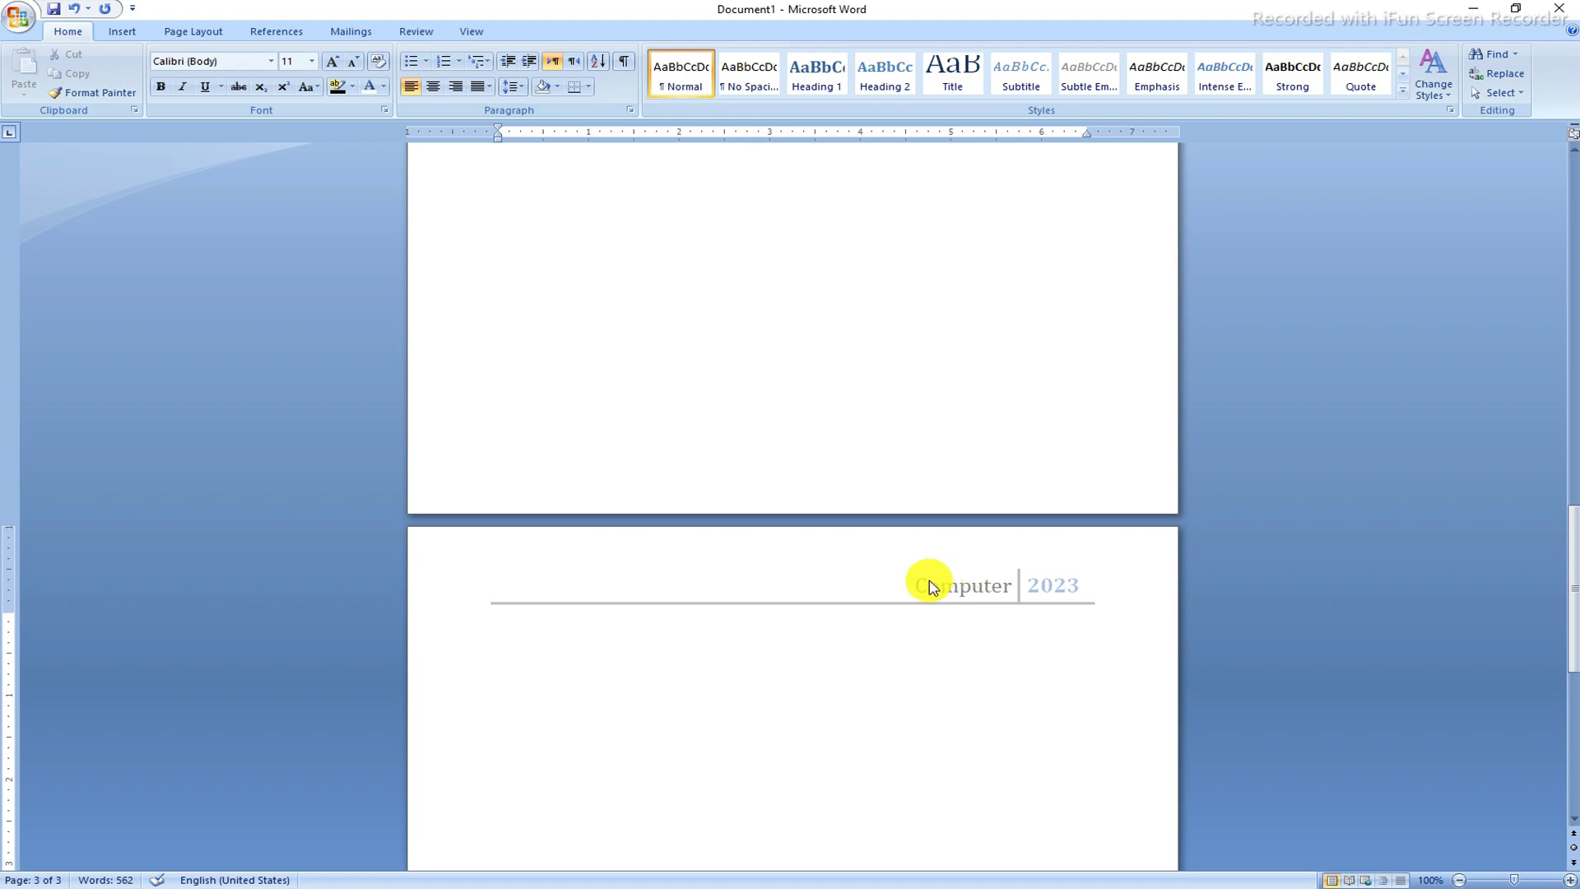
scroll(904, 563, up, 4)
scroll(904, 563, up, 10)
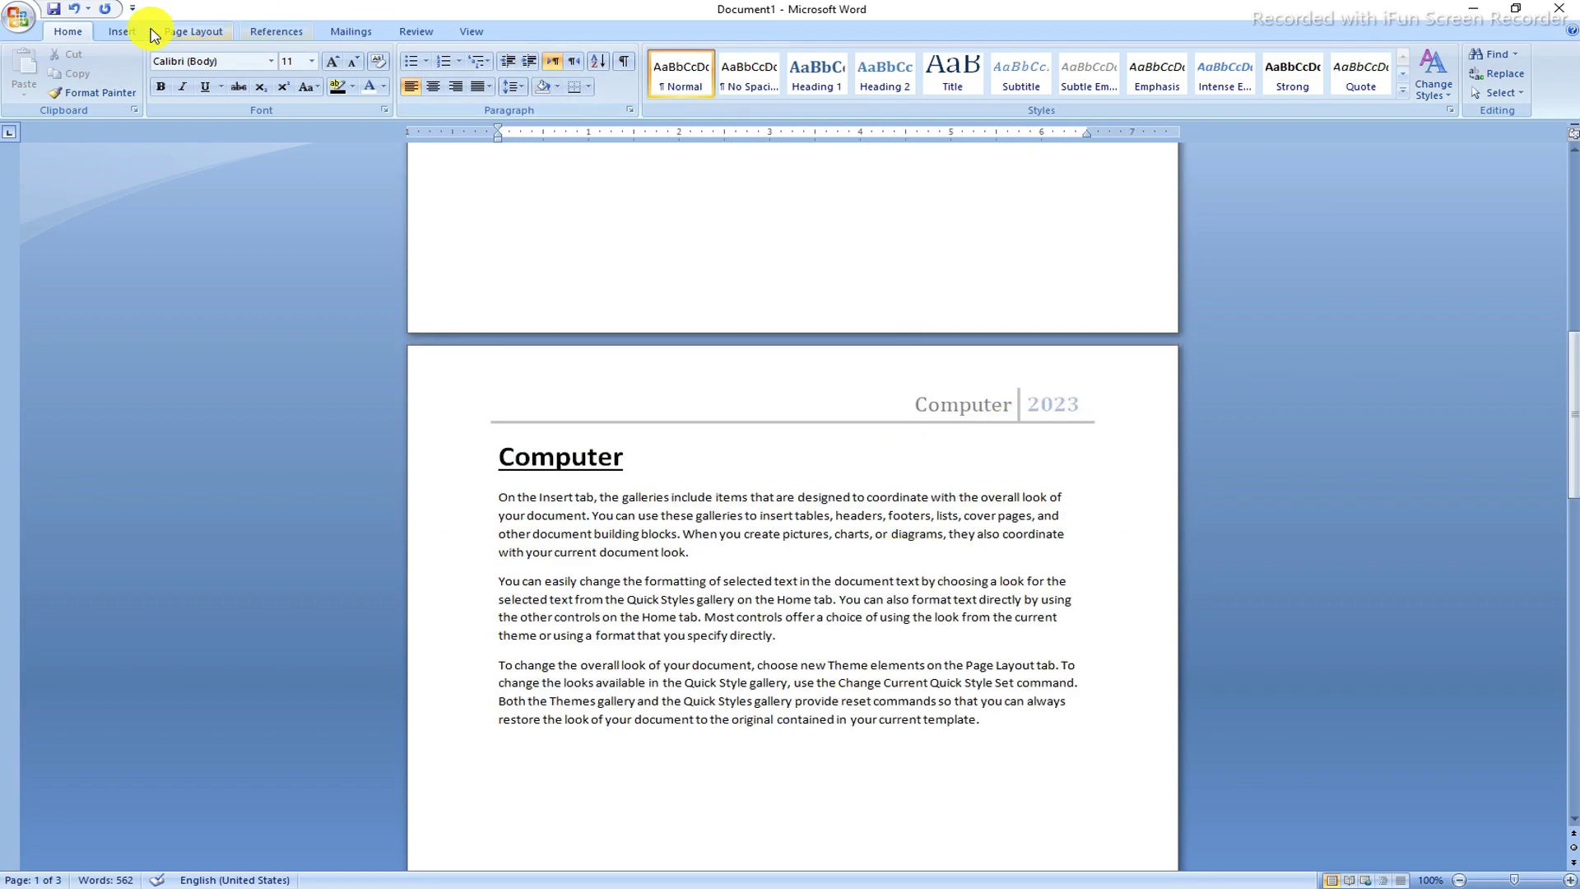
click(122, 32)
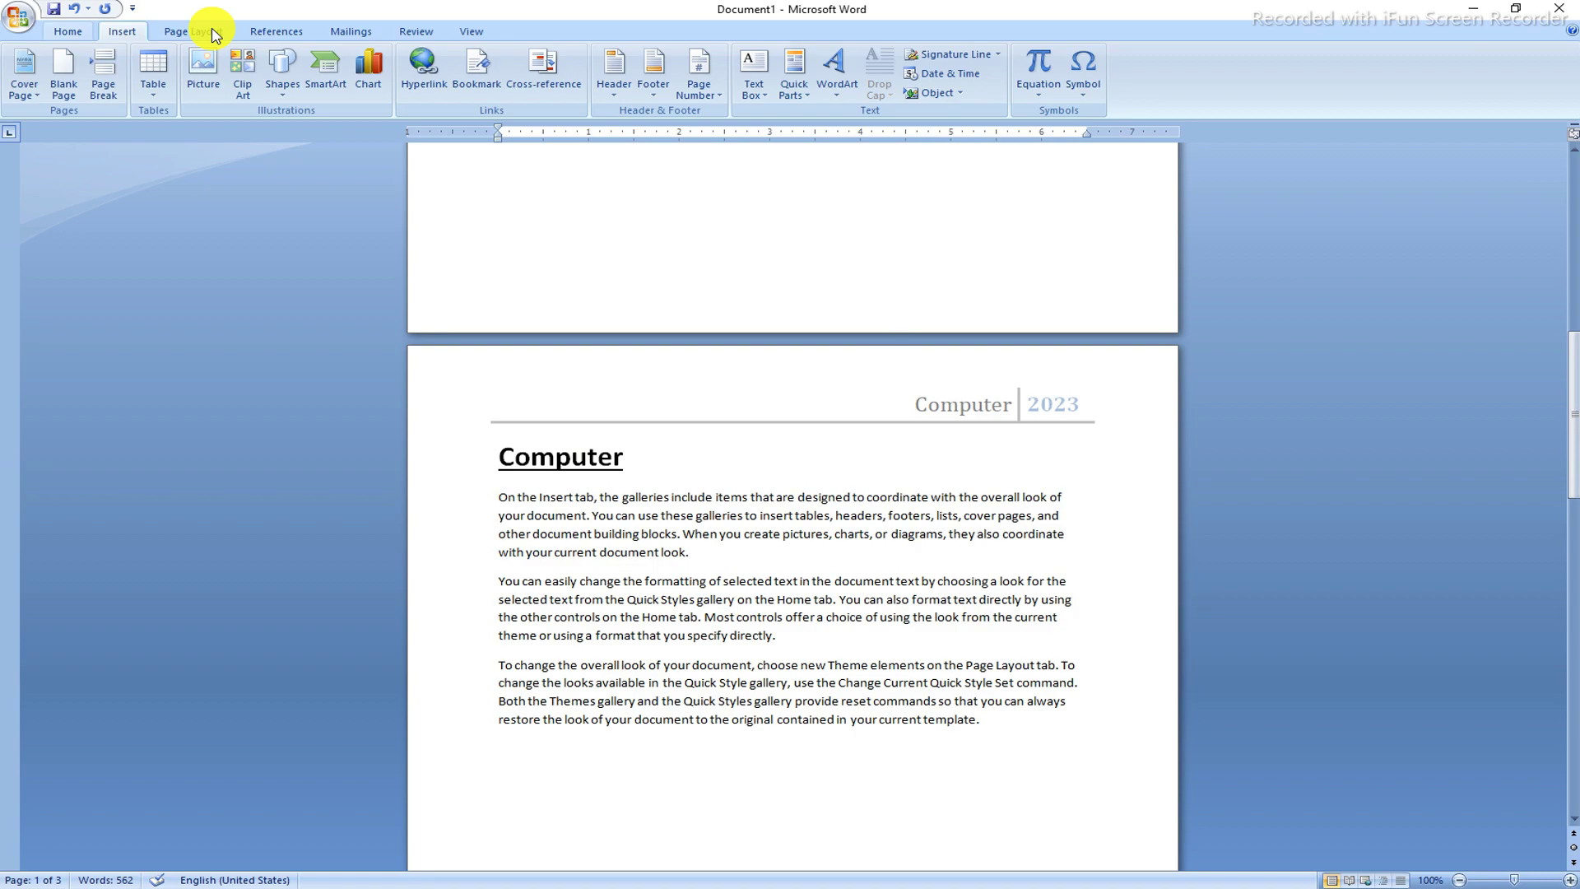
Step: Insert the built-in Austere (Even Page) footer and check it on the last two pages
click(661, 91)
click(645, 595)
scroll(606, 733, down, 6)
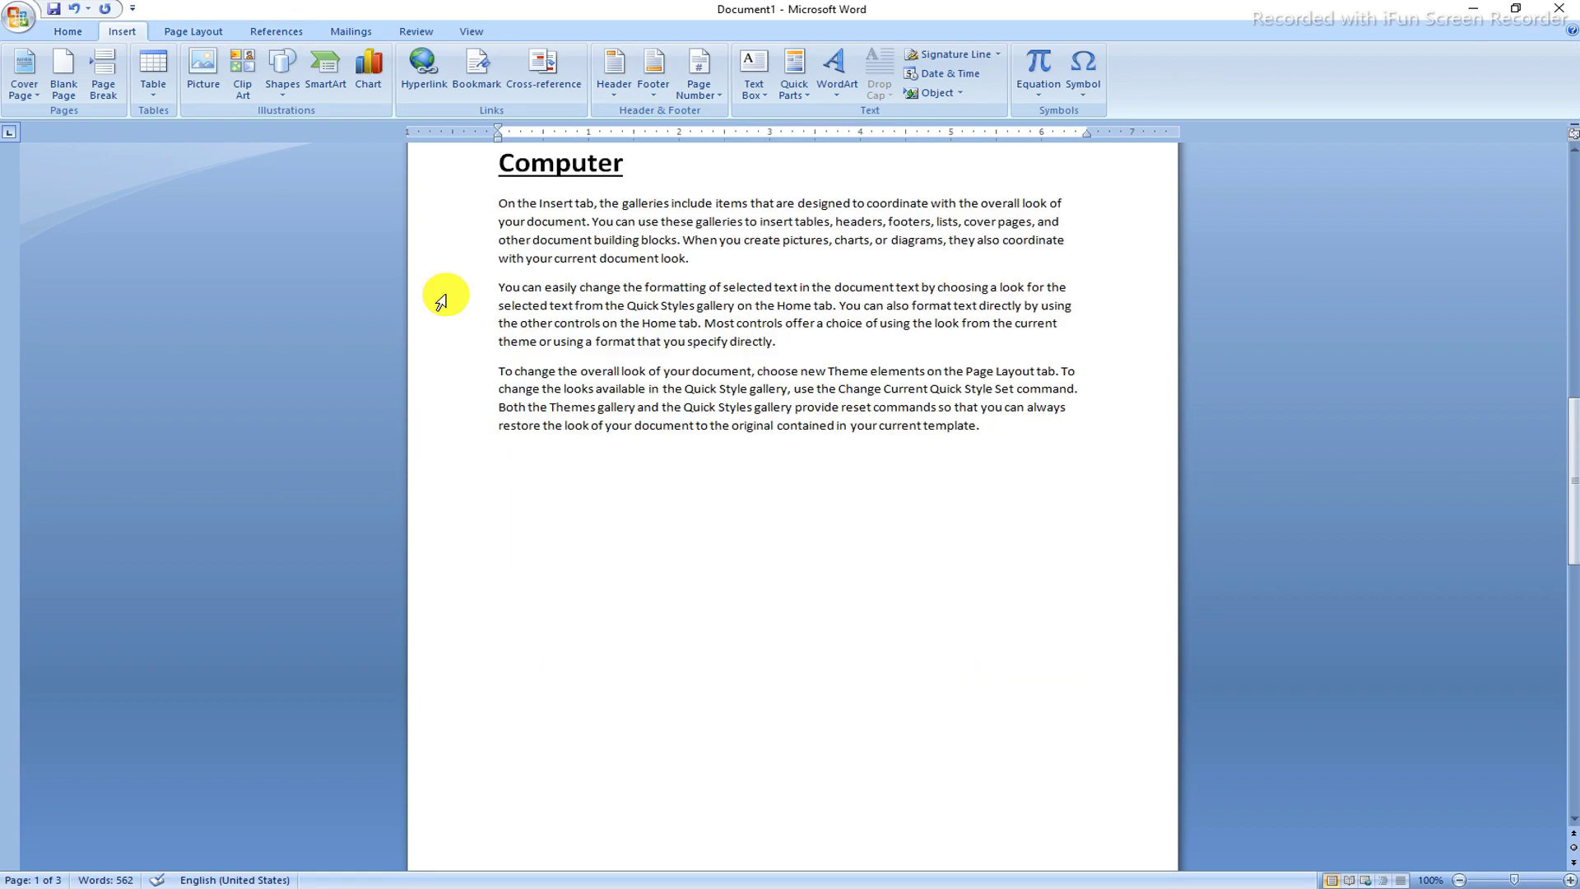
scroll(758, 740, down, 4)
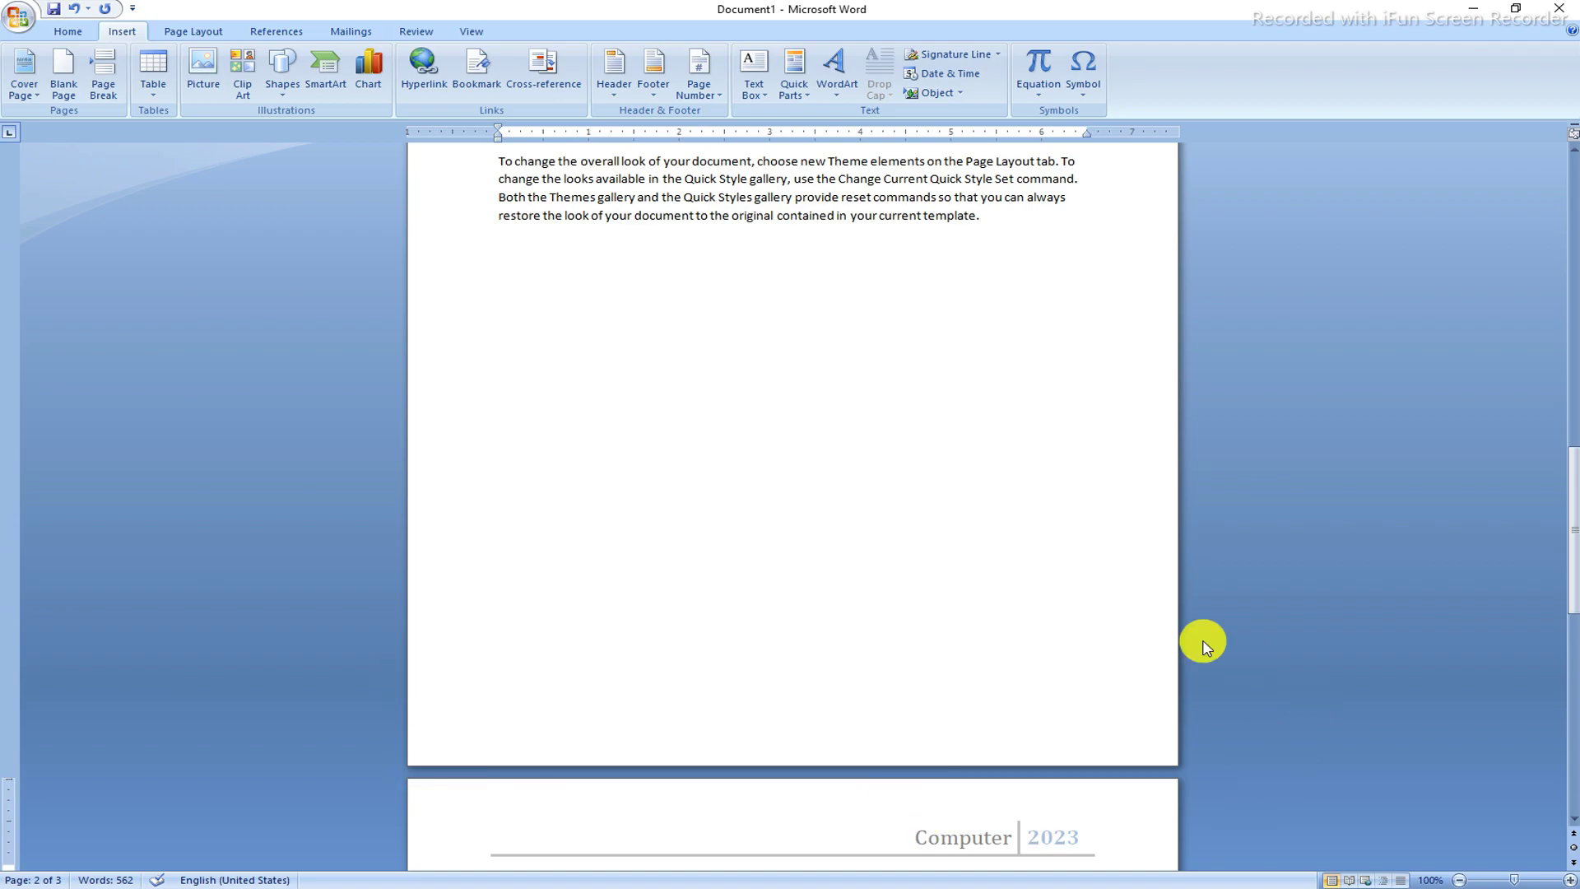
click(655, 78)
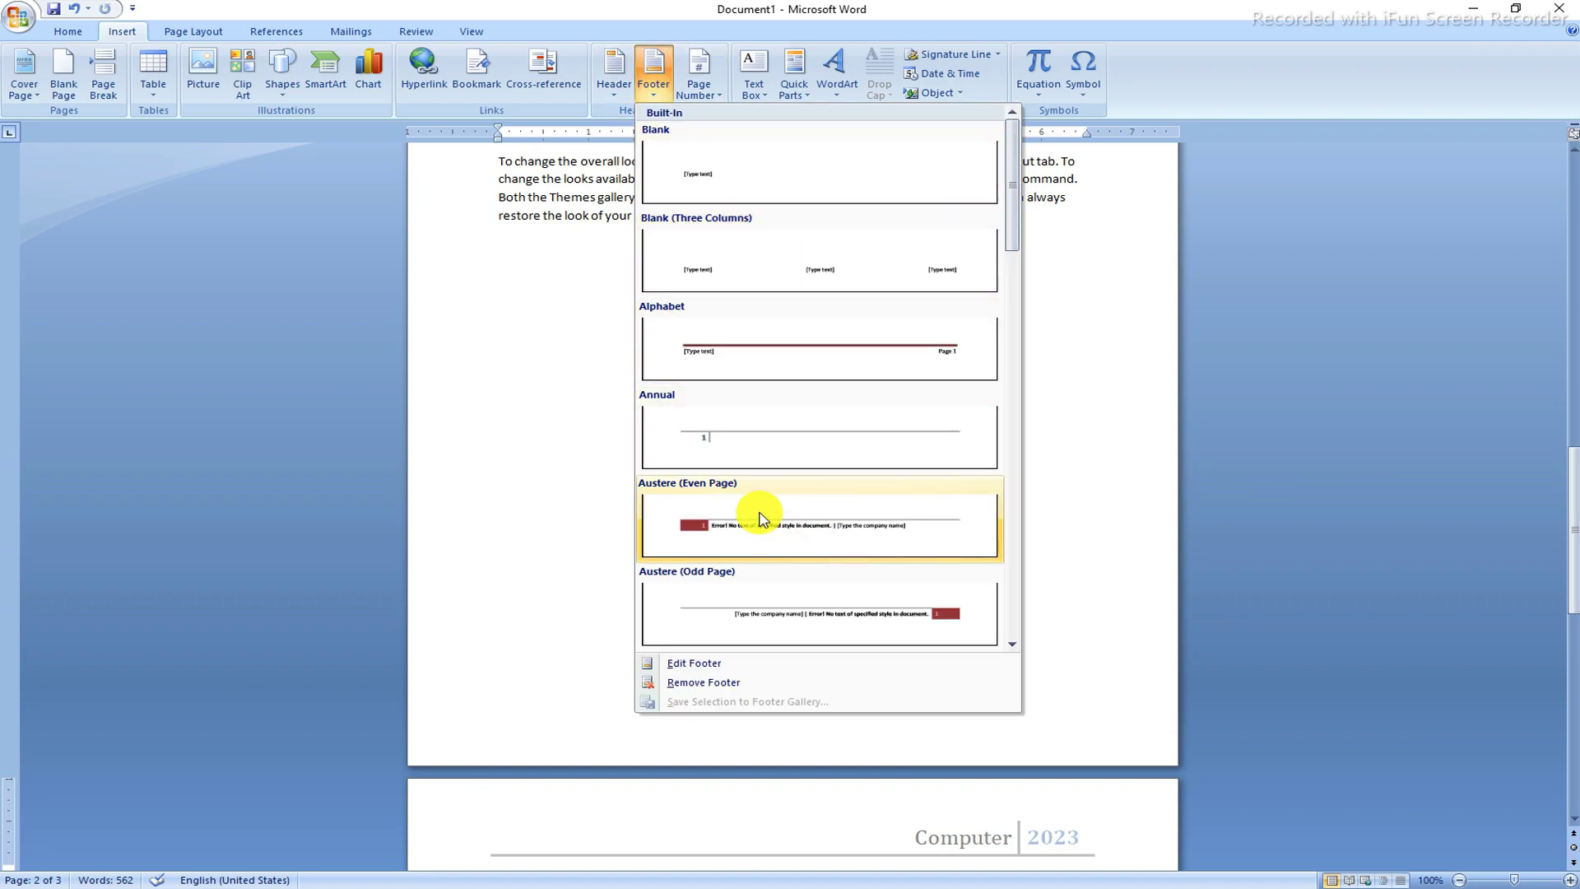
click(758, 518)
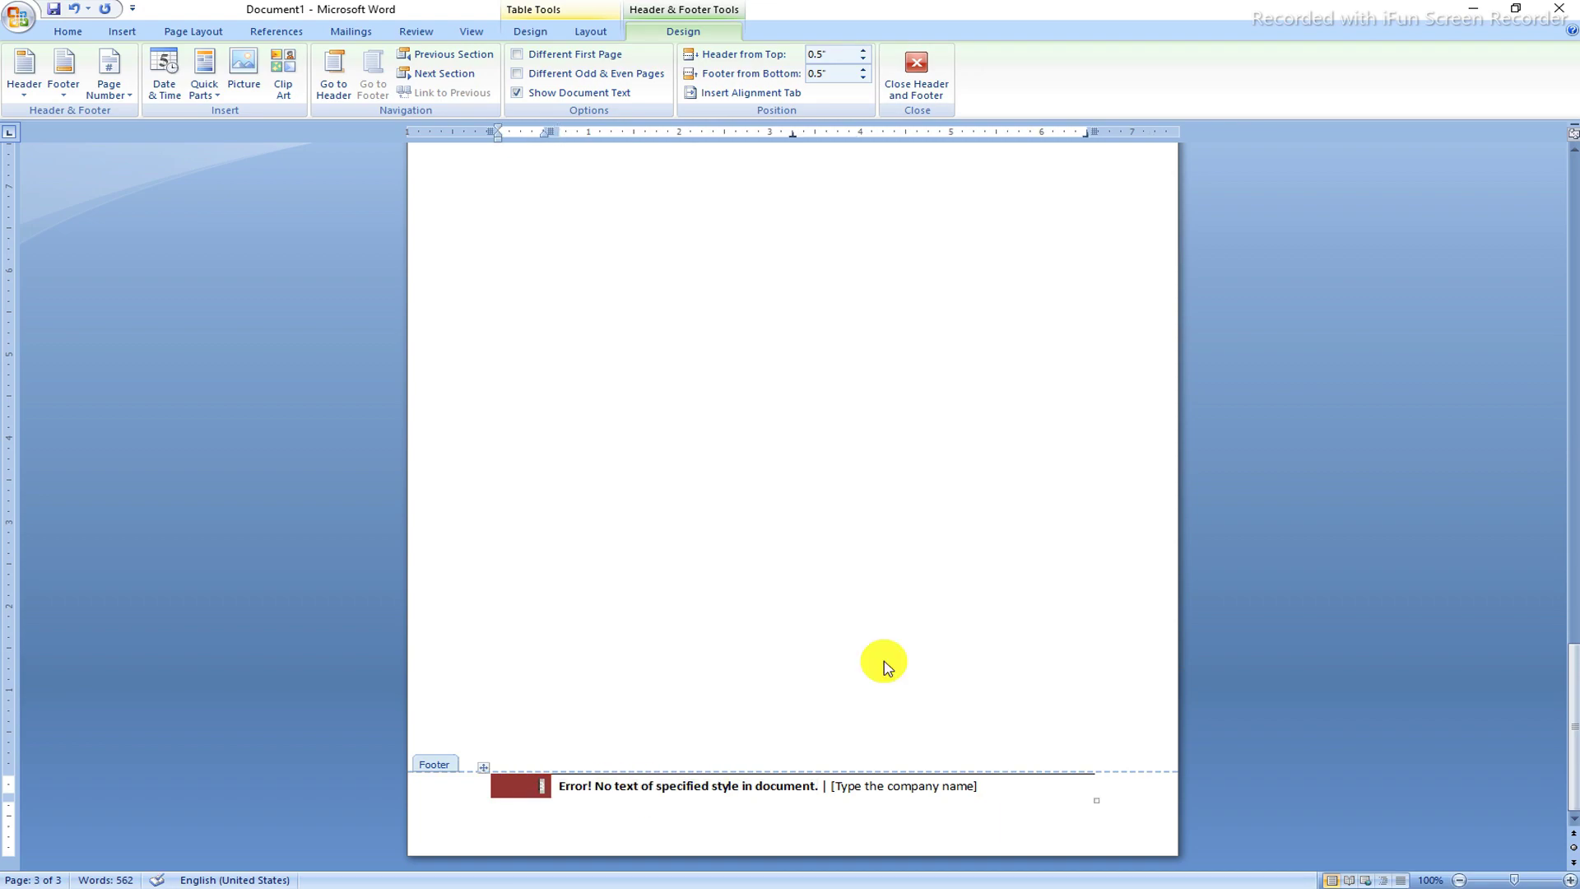
scroll(882, 656, down, 15)
scroll(853, 562, up, 4)
scroll(850, 543, up, 4)
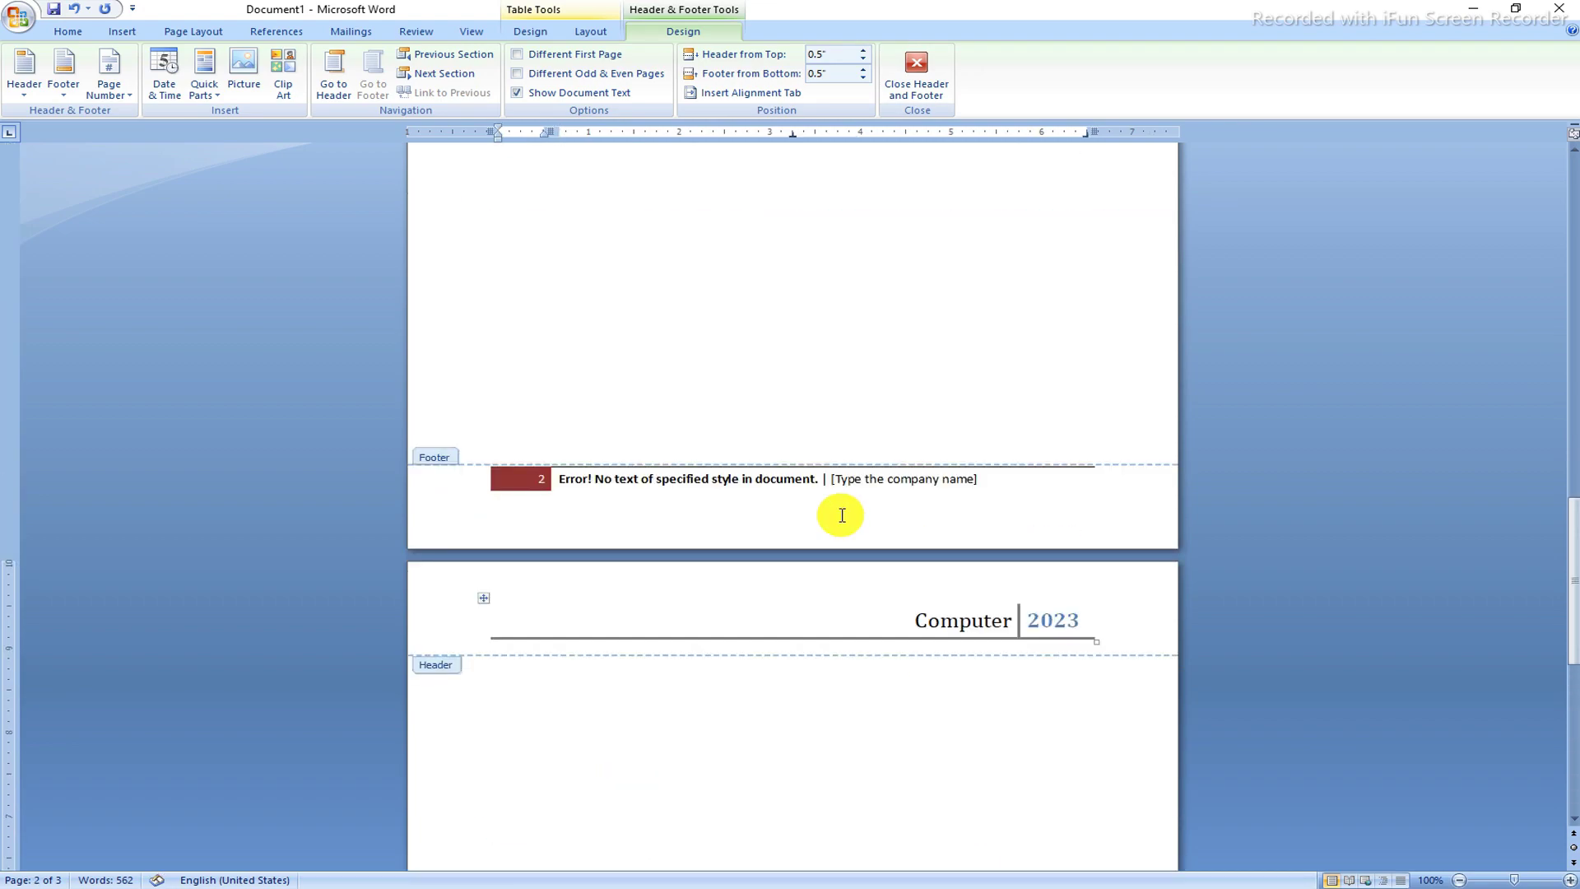
Step: Undo the Austere footer and insert the Blank (Three Columns) footer instead
key(ctrl+z)
scroll(837, 514, down, 8)
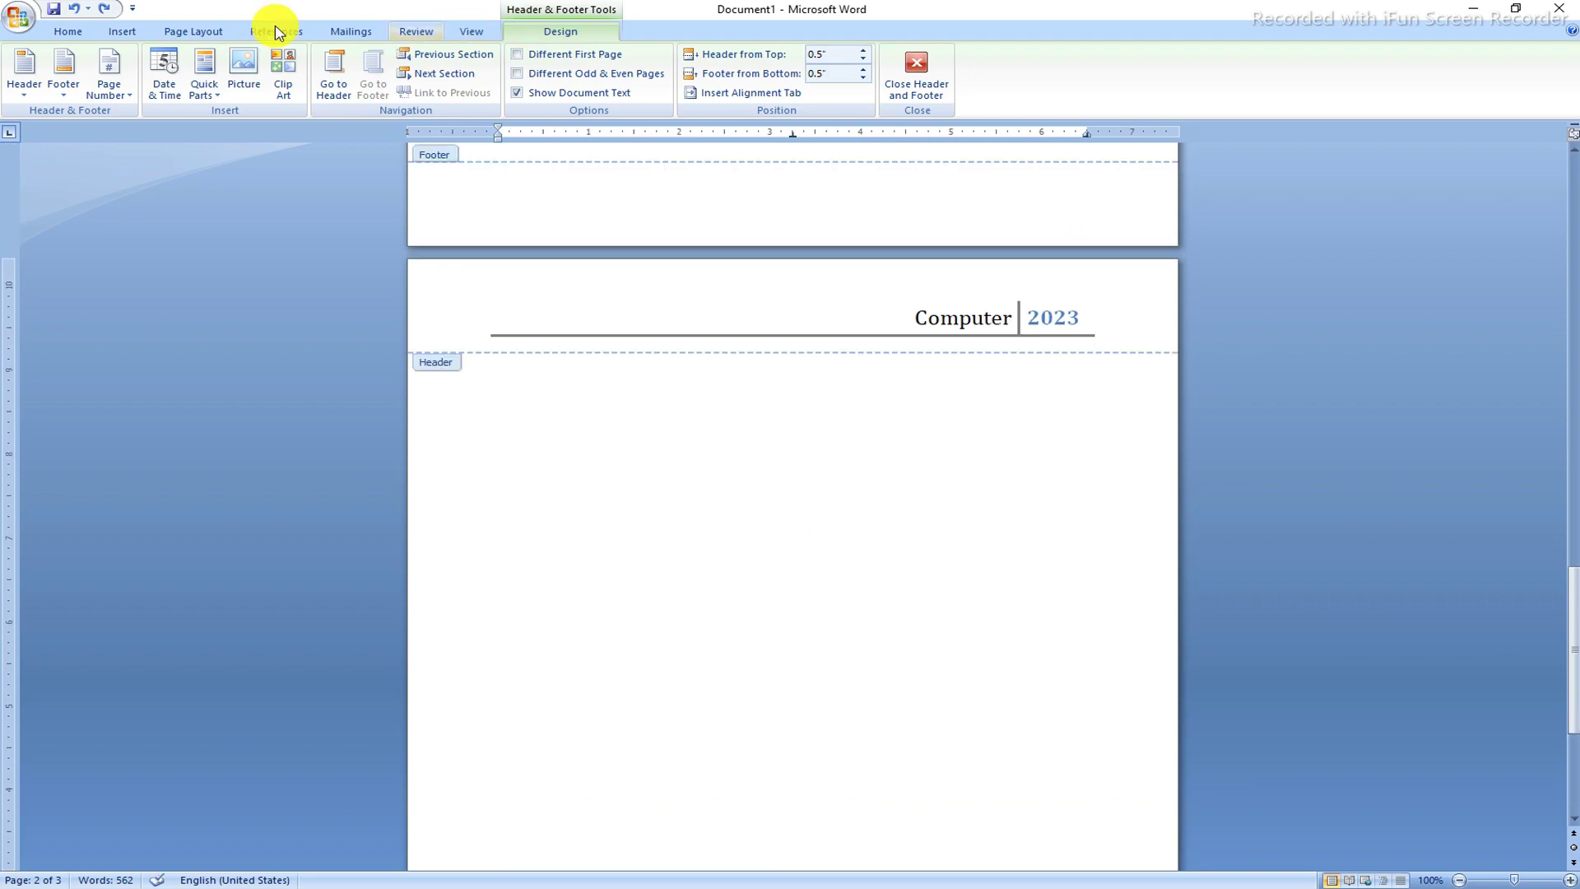
click(123, 32)
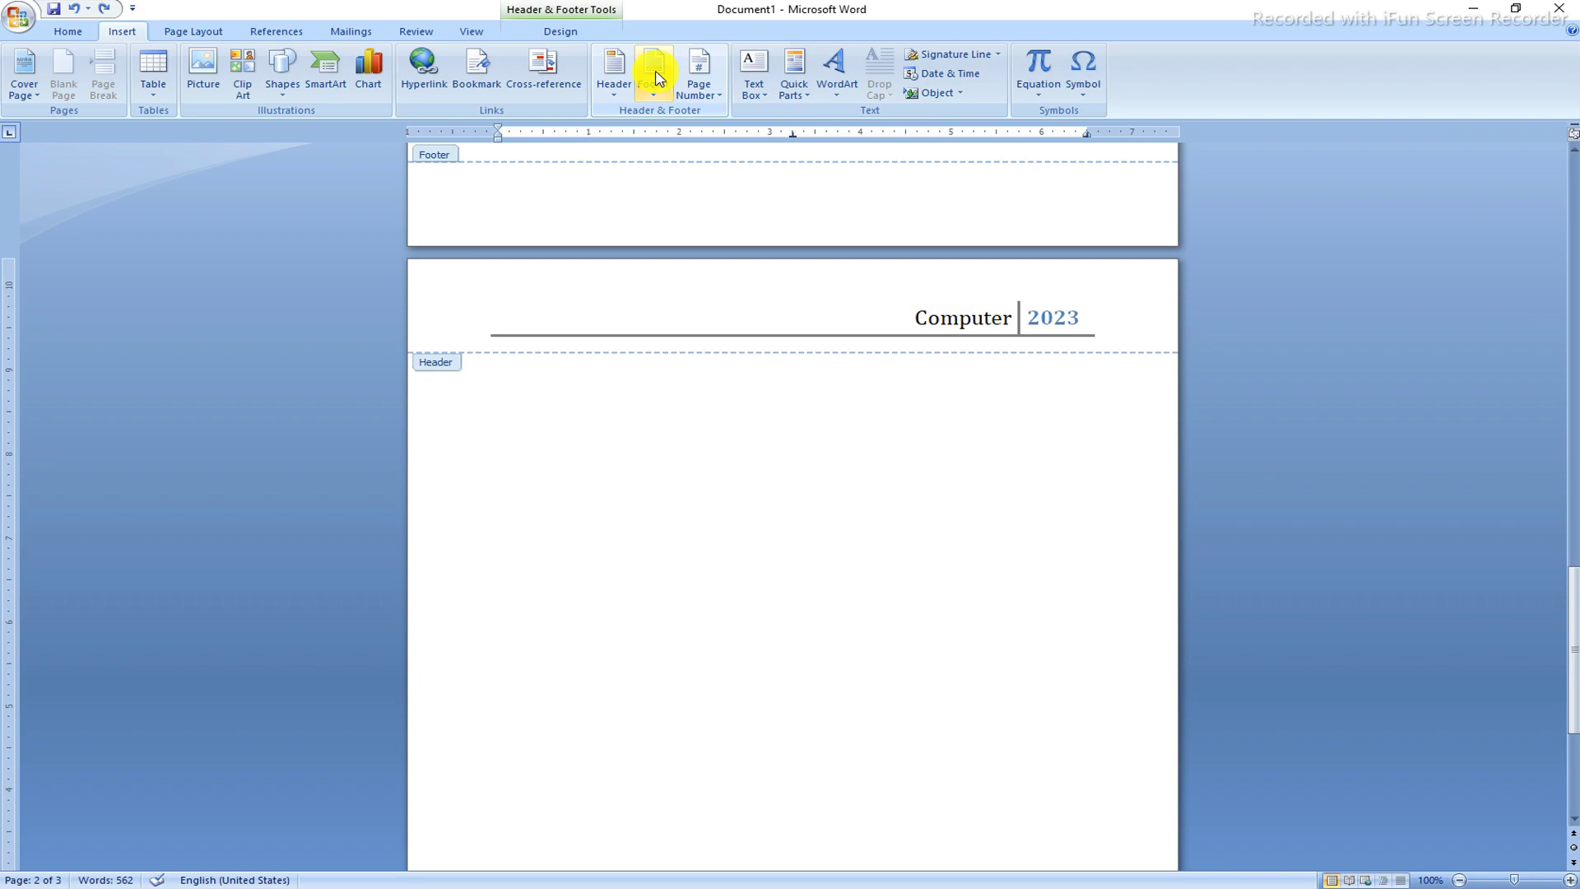
click(656, 76)
click(888, 529)
scroll(888, 529, down, 1)
scroll(887, 526, down, 2)
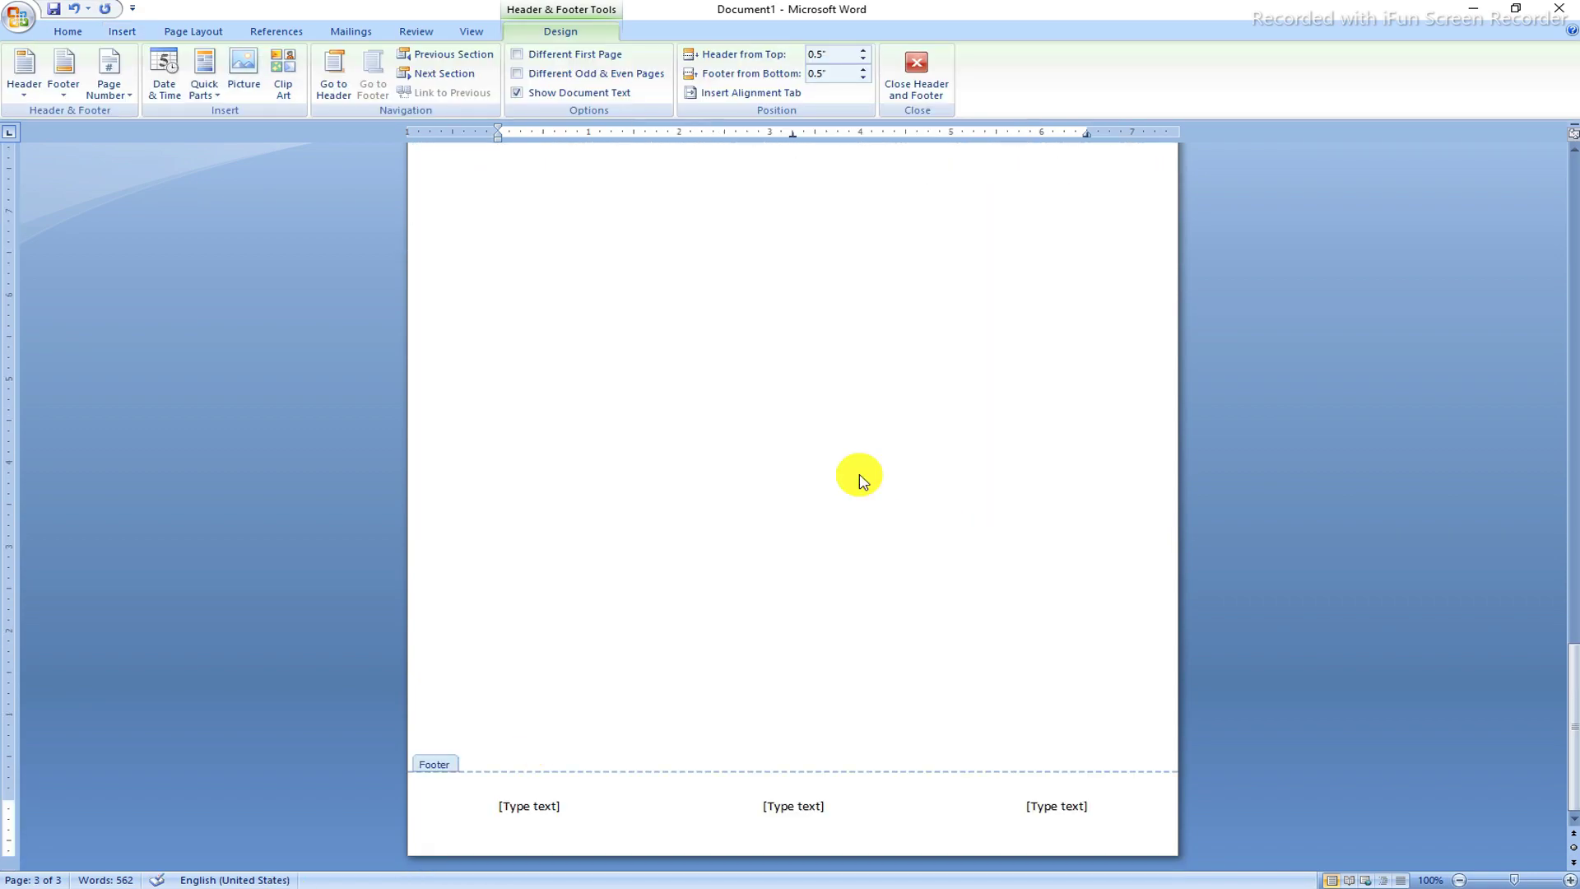
Step: Look over the three-column footer on the pages and leave header and footer editing
scroll(858, 479, down, 5)
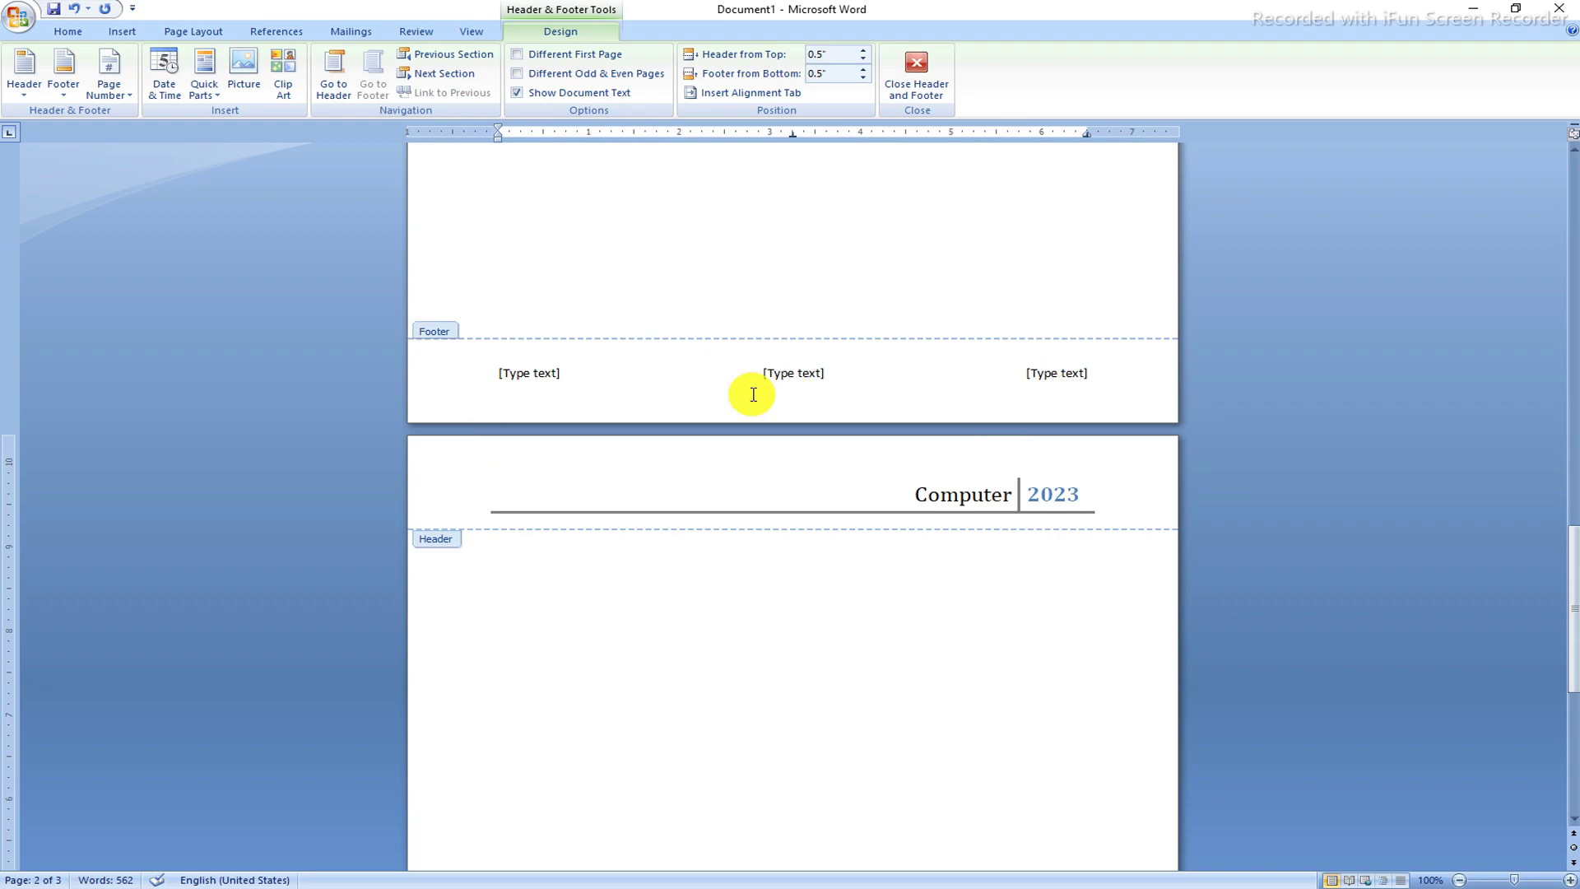
scroll(751, 391, up, 3)
scroll(522, 366, down, 6)
scroll(817, 275, up, 3)
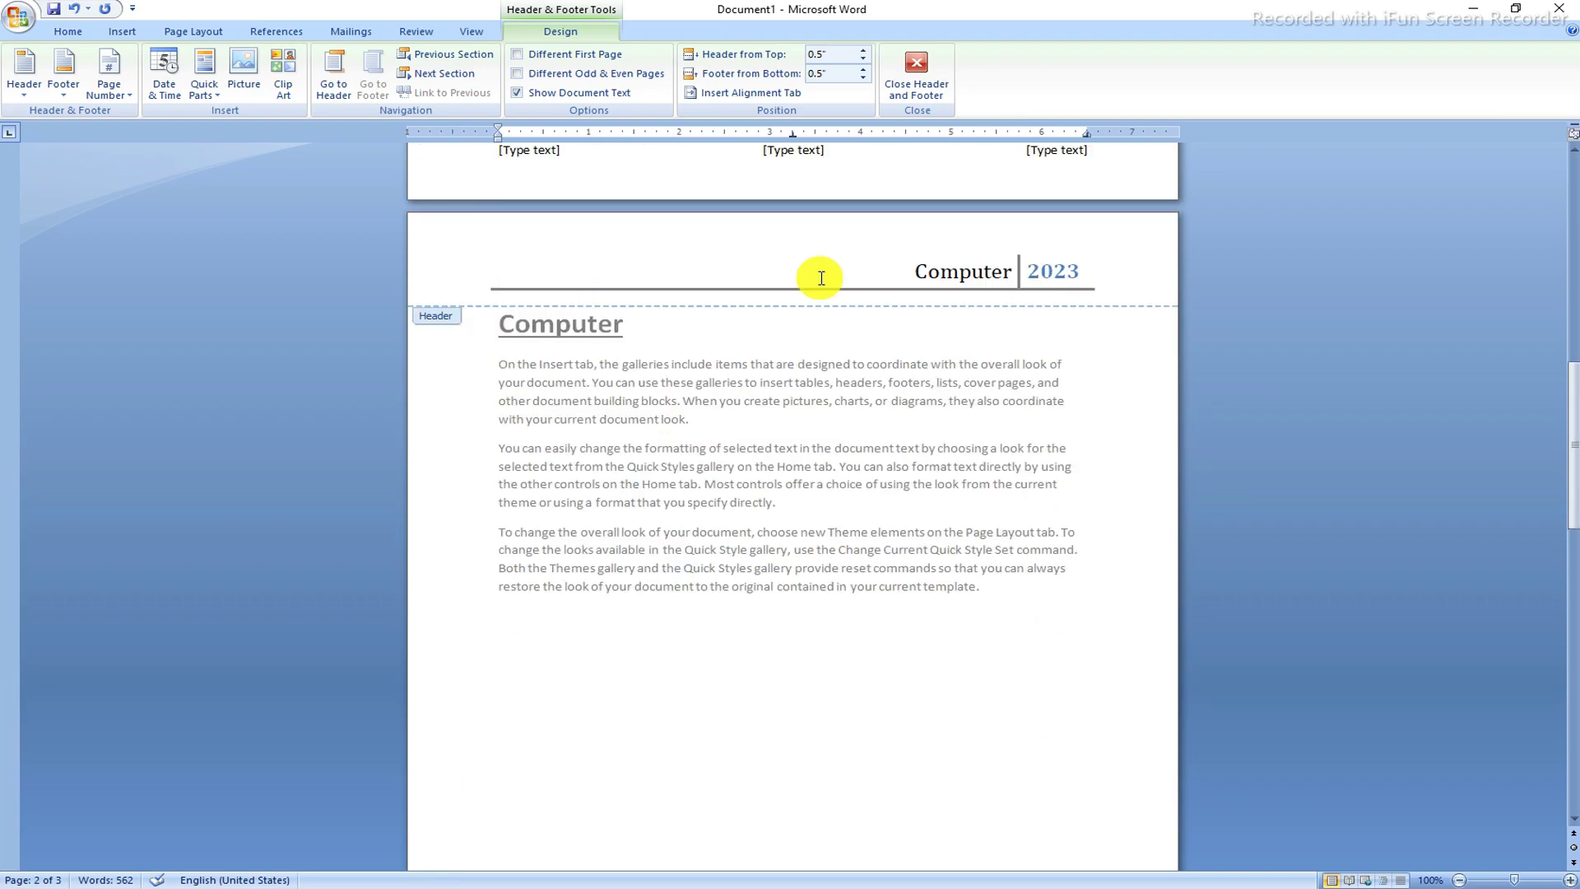
click(1231, 451)
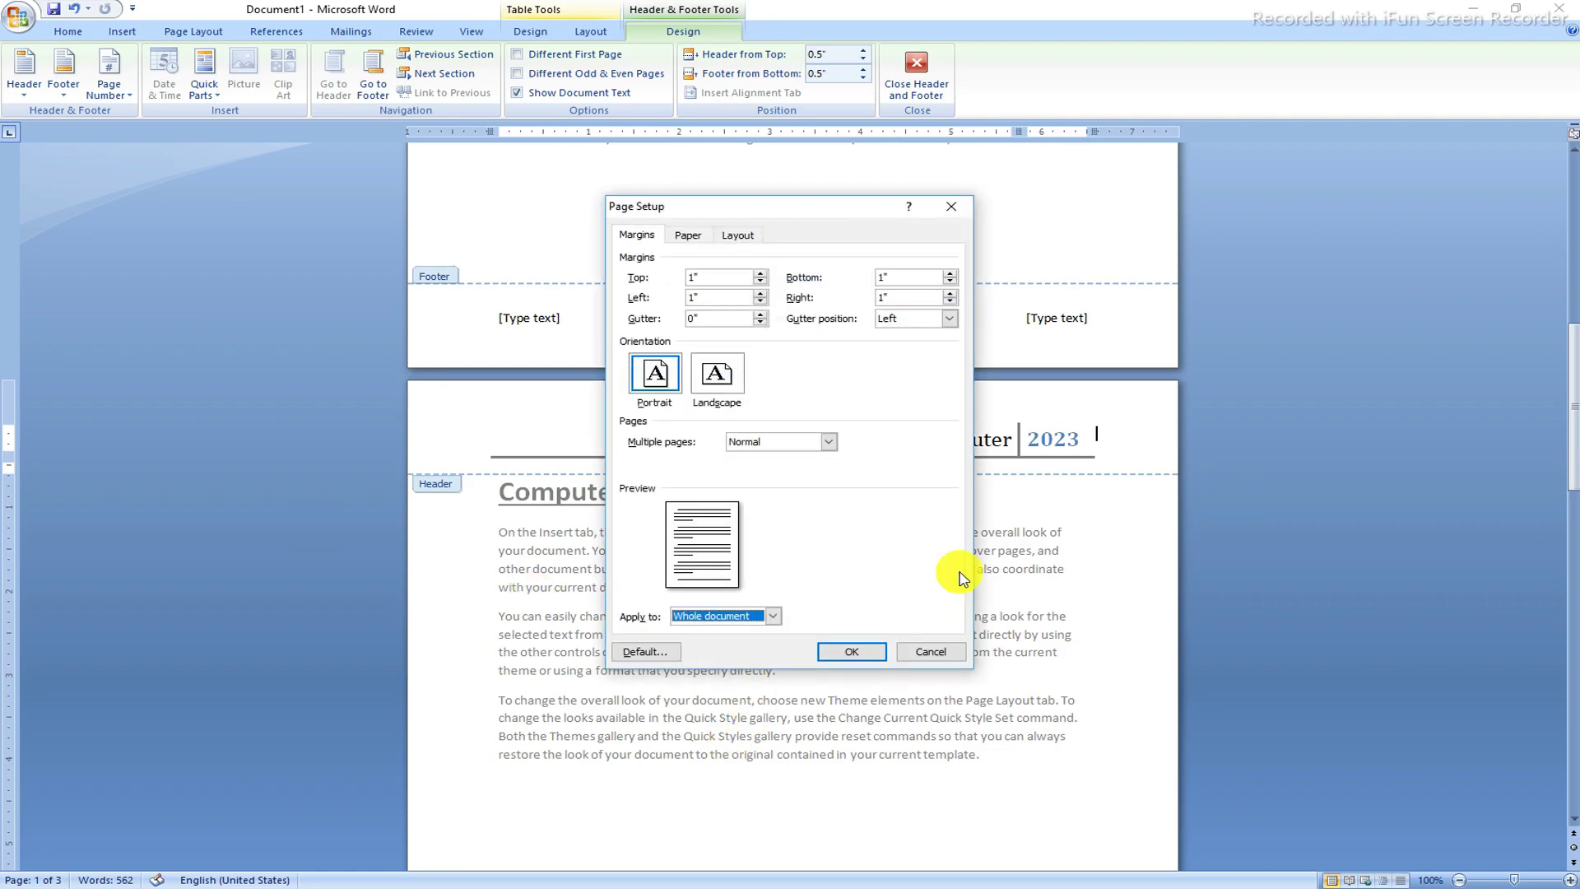
click(933, 653)
double_click(873, 806)
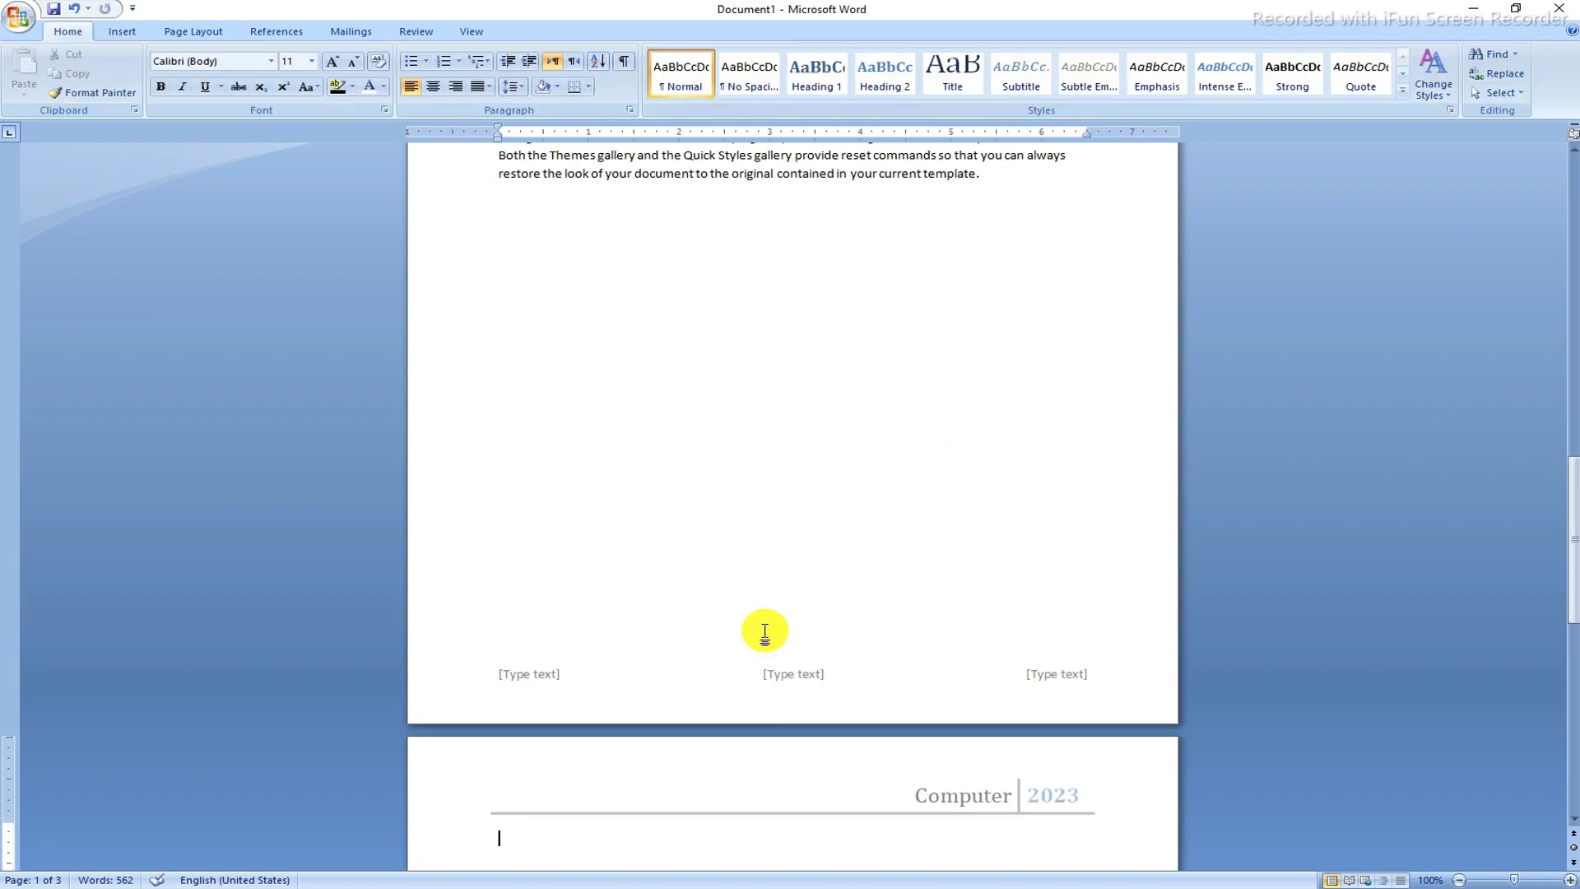
Step: Undo the recent edits back through the three-column footer, the added third page and the header year
scroll(765, 547, down, 5)
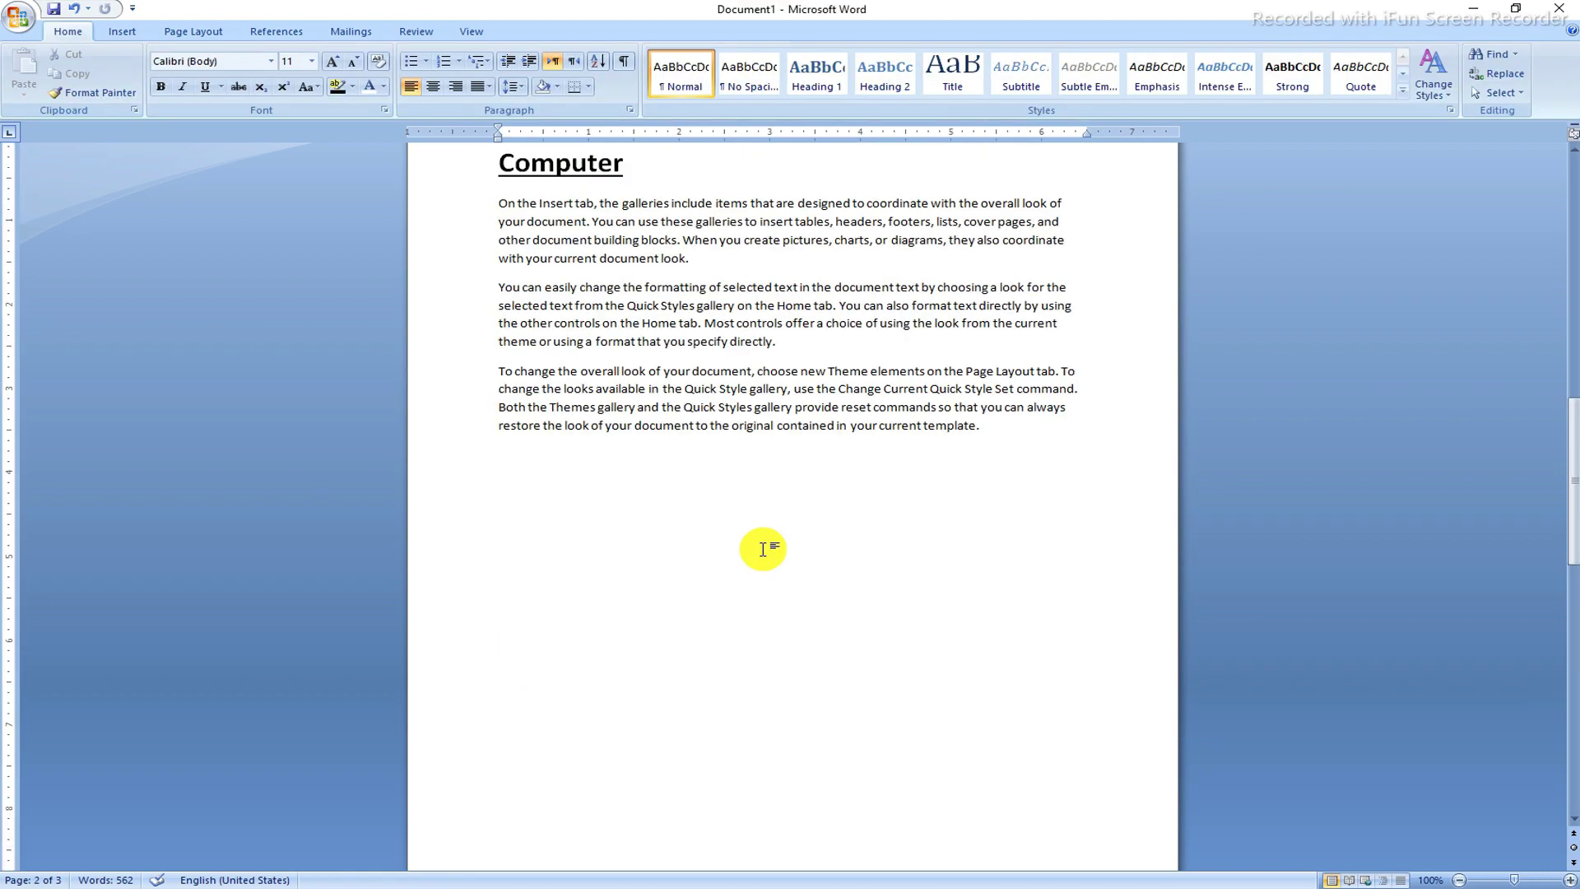
key(ctrl+z)
scroll(761, 547, up, 9)
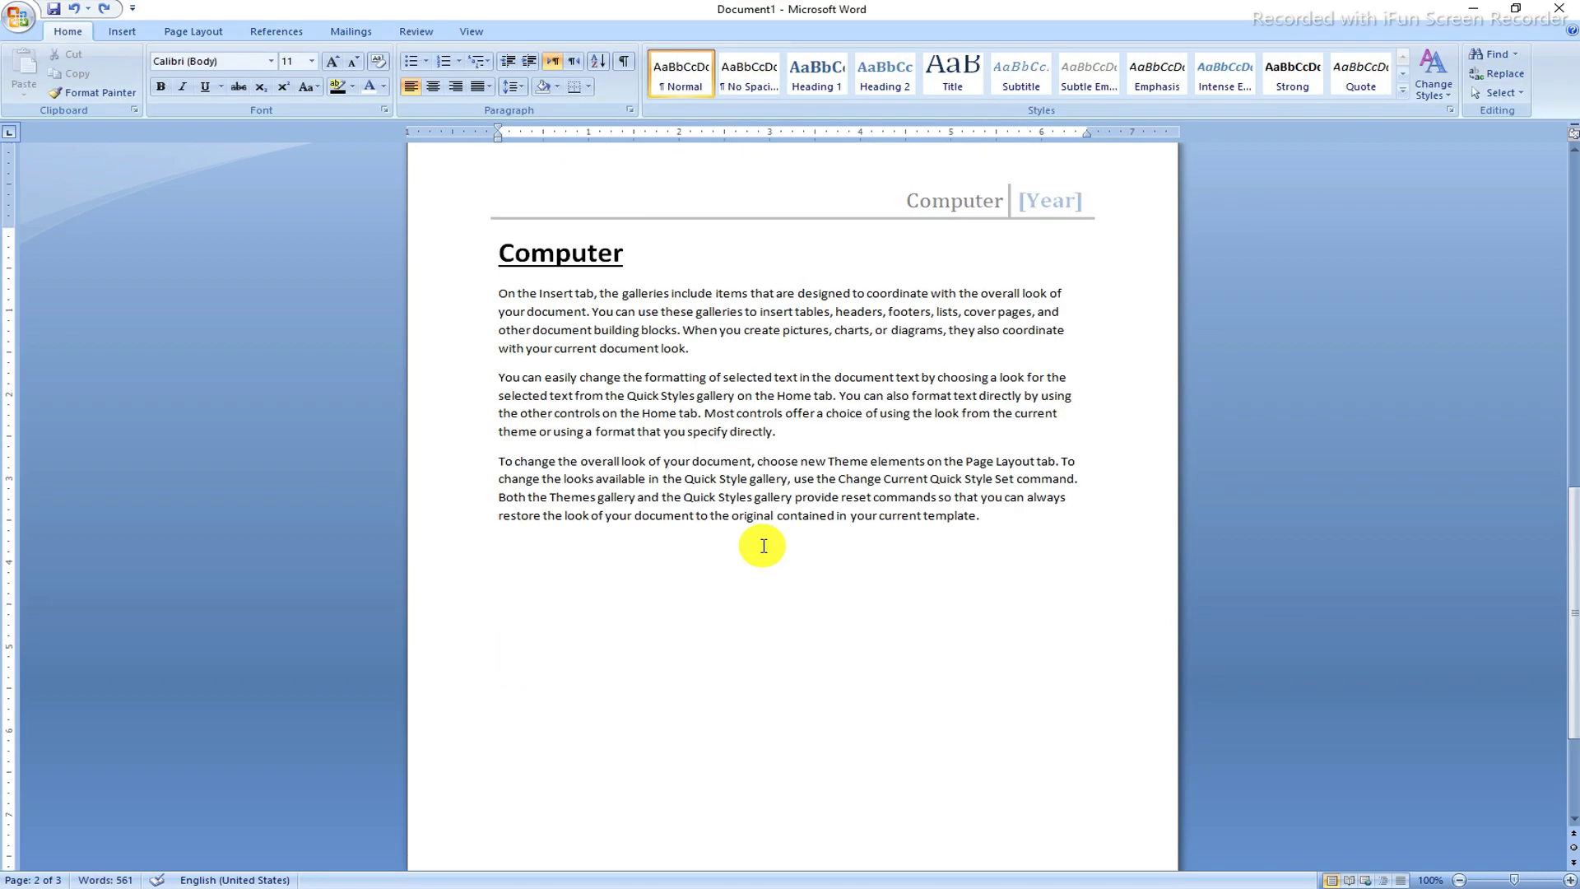
Step: Browse the page number designs, insert Plain Number 3 at the bottom of the pages and leave footer editing
click(128, 31)
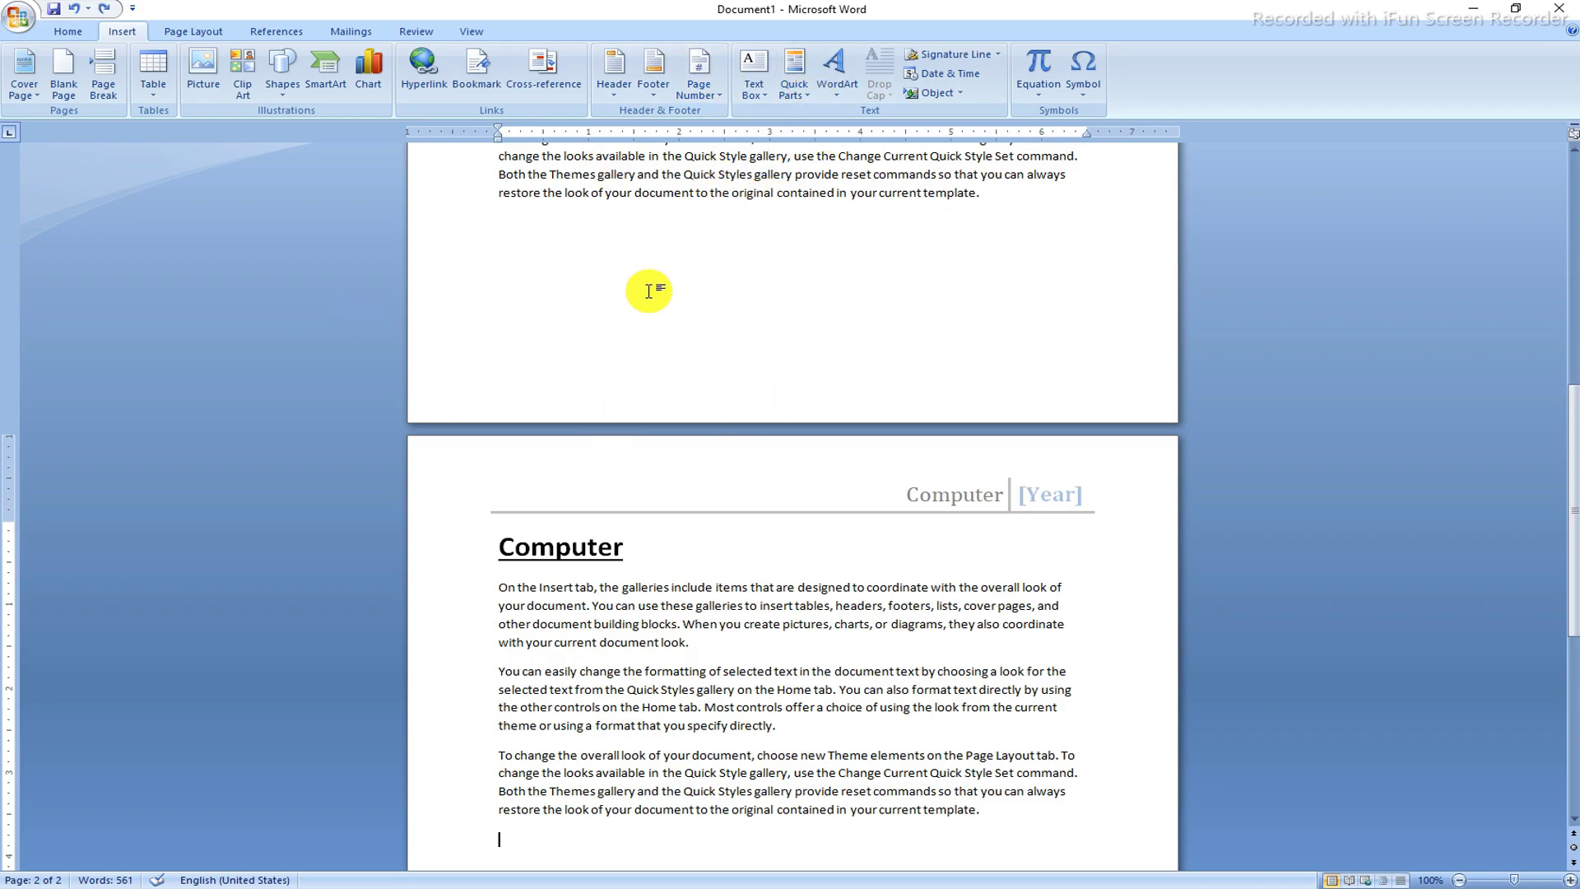
click(689, 94)
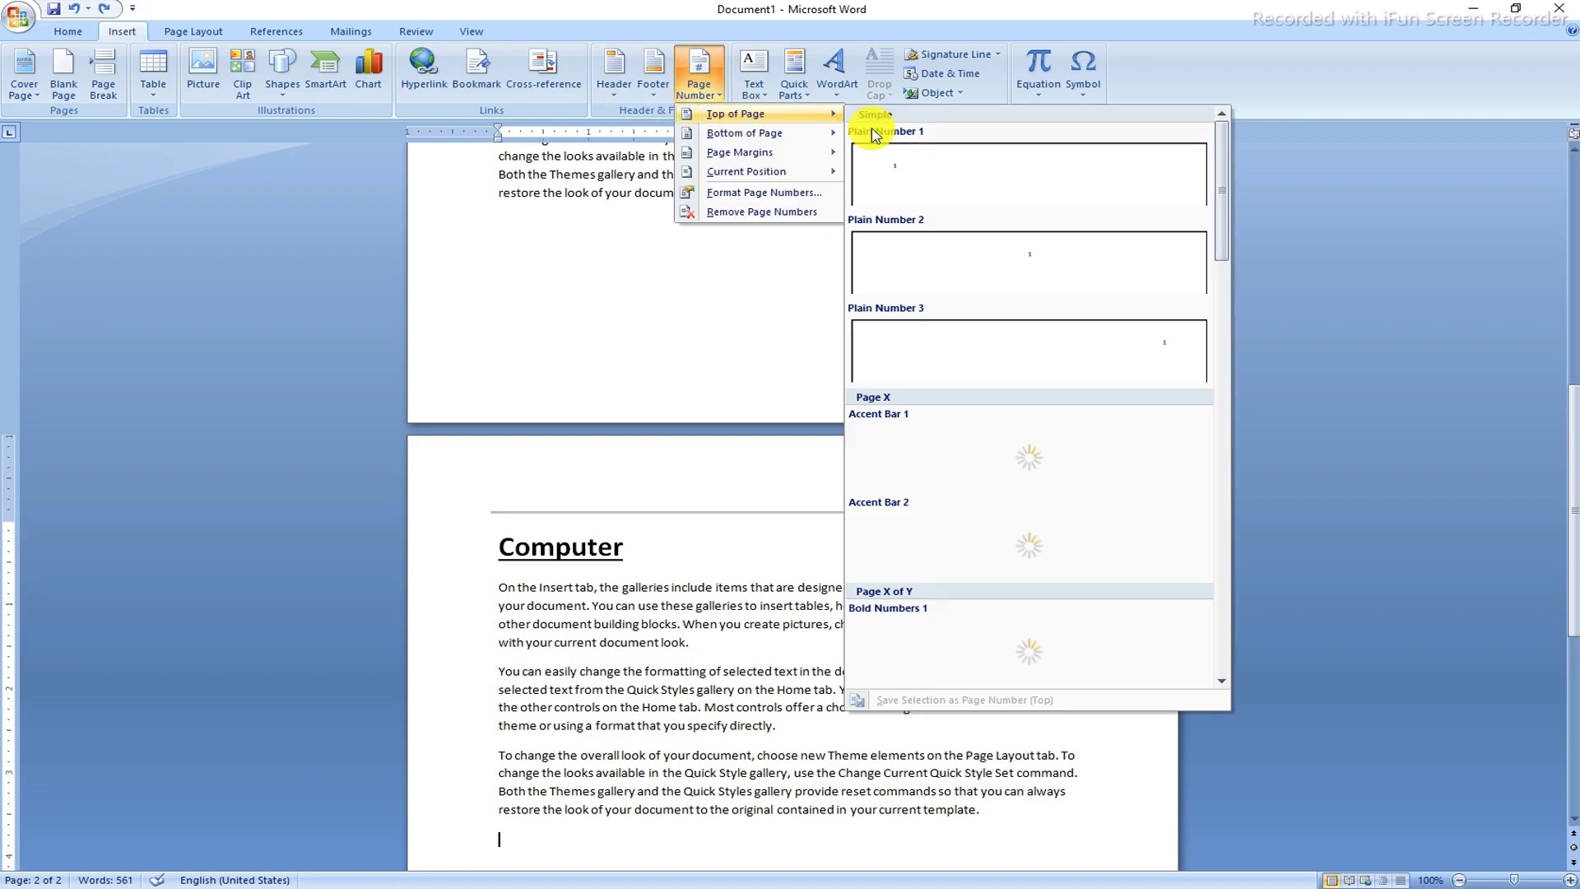
click(607, 246)
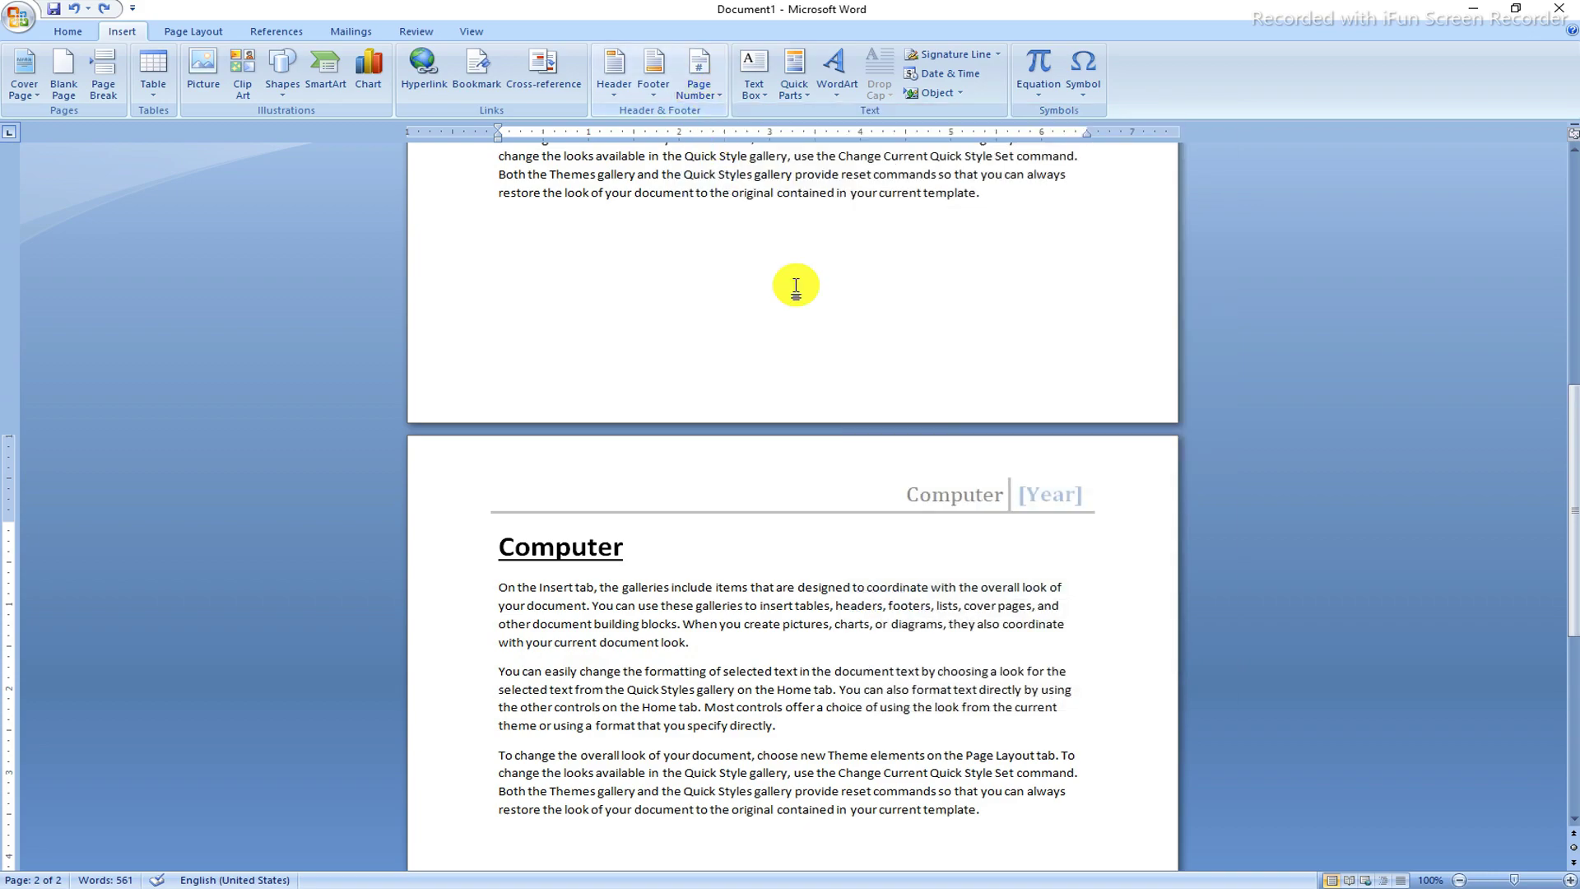
scroll(798, 284, up, 3)
ctrl+scroll(805, 285, down, 4)
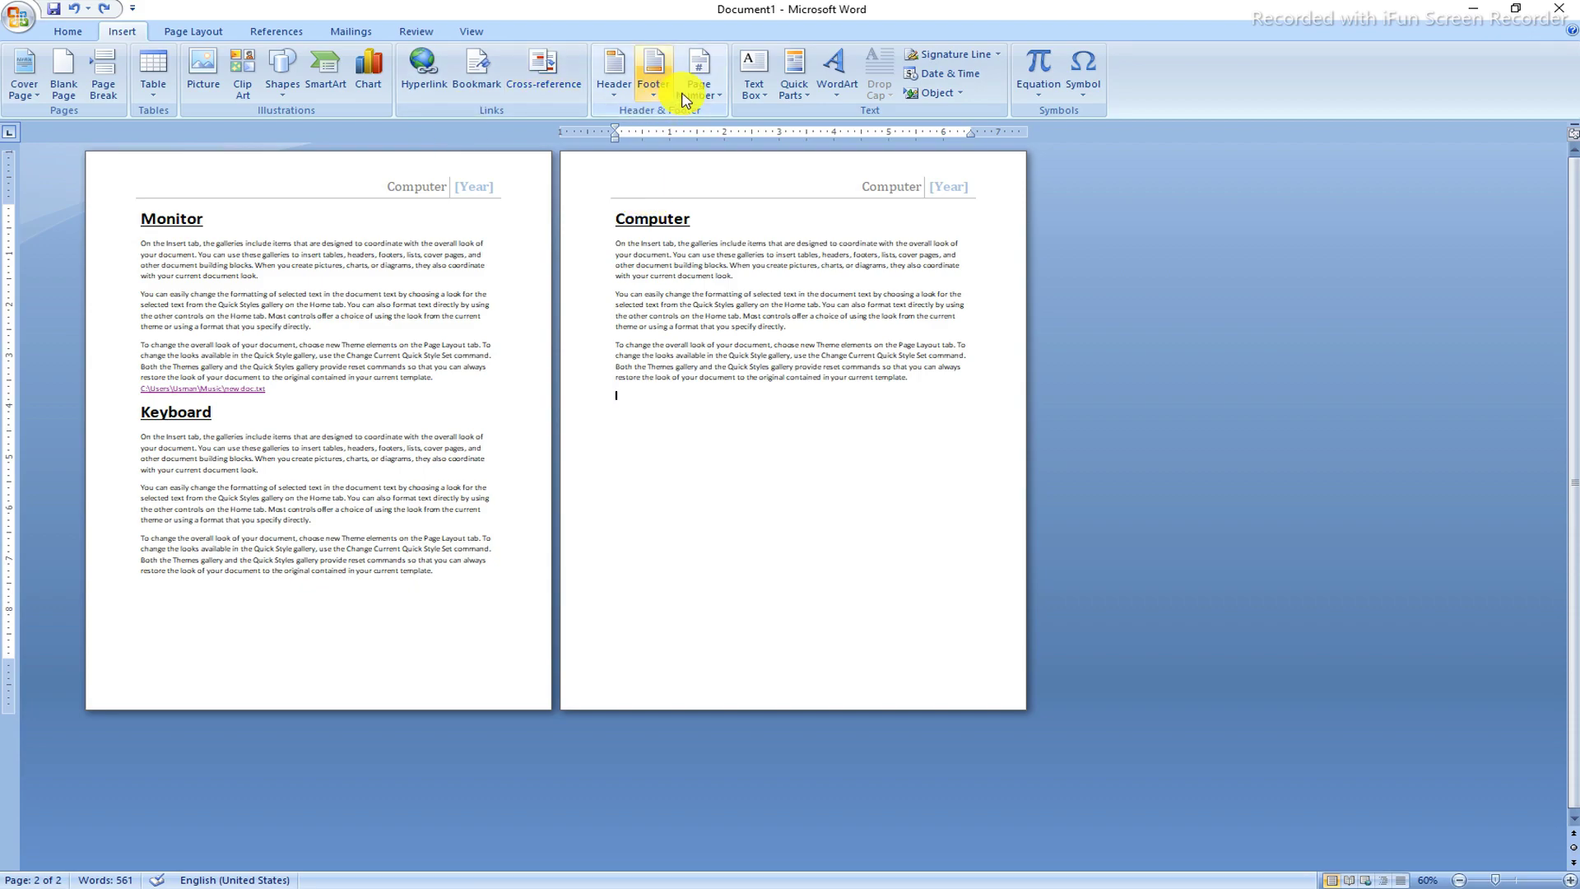
click(699, 69)
mouse_move(741, 114)
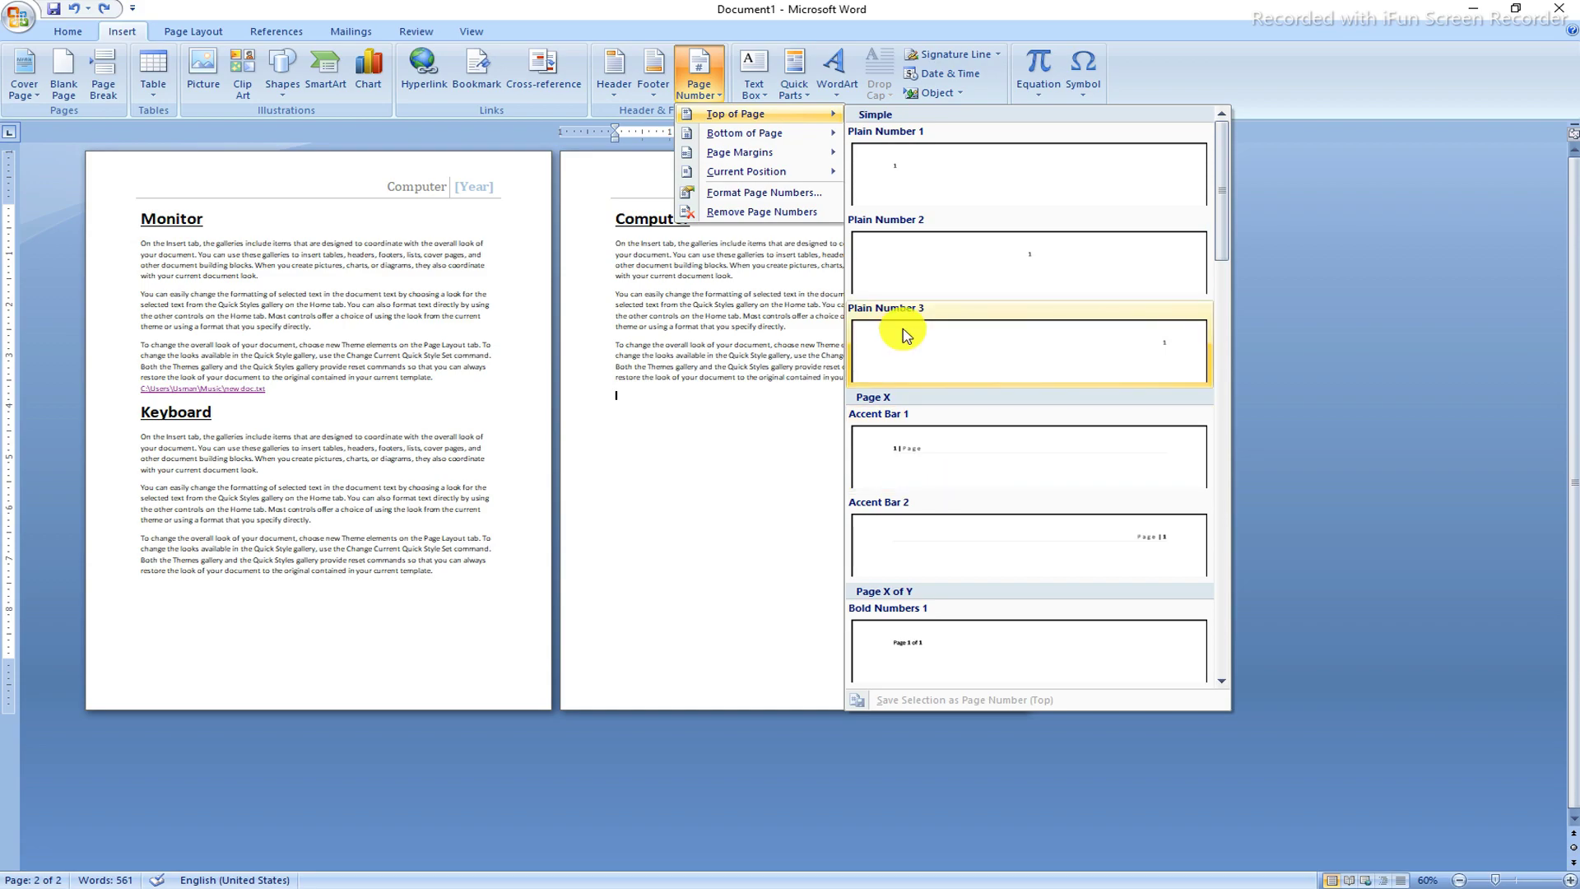
scroll(1063, 412, down, 3)
scroll(1063, 444, up, 3)
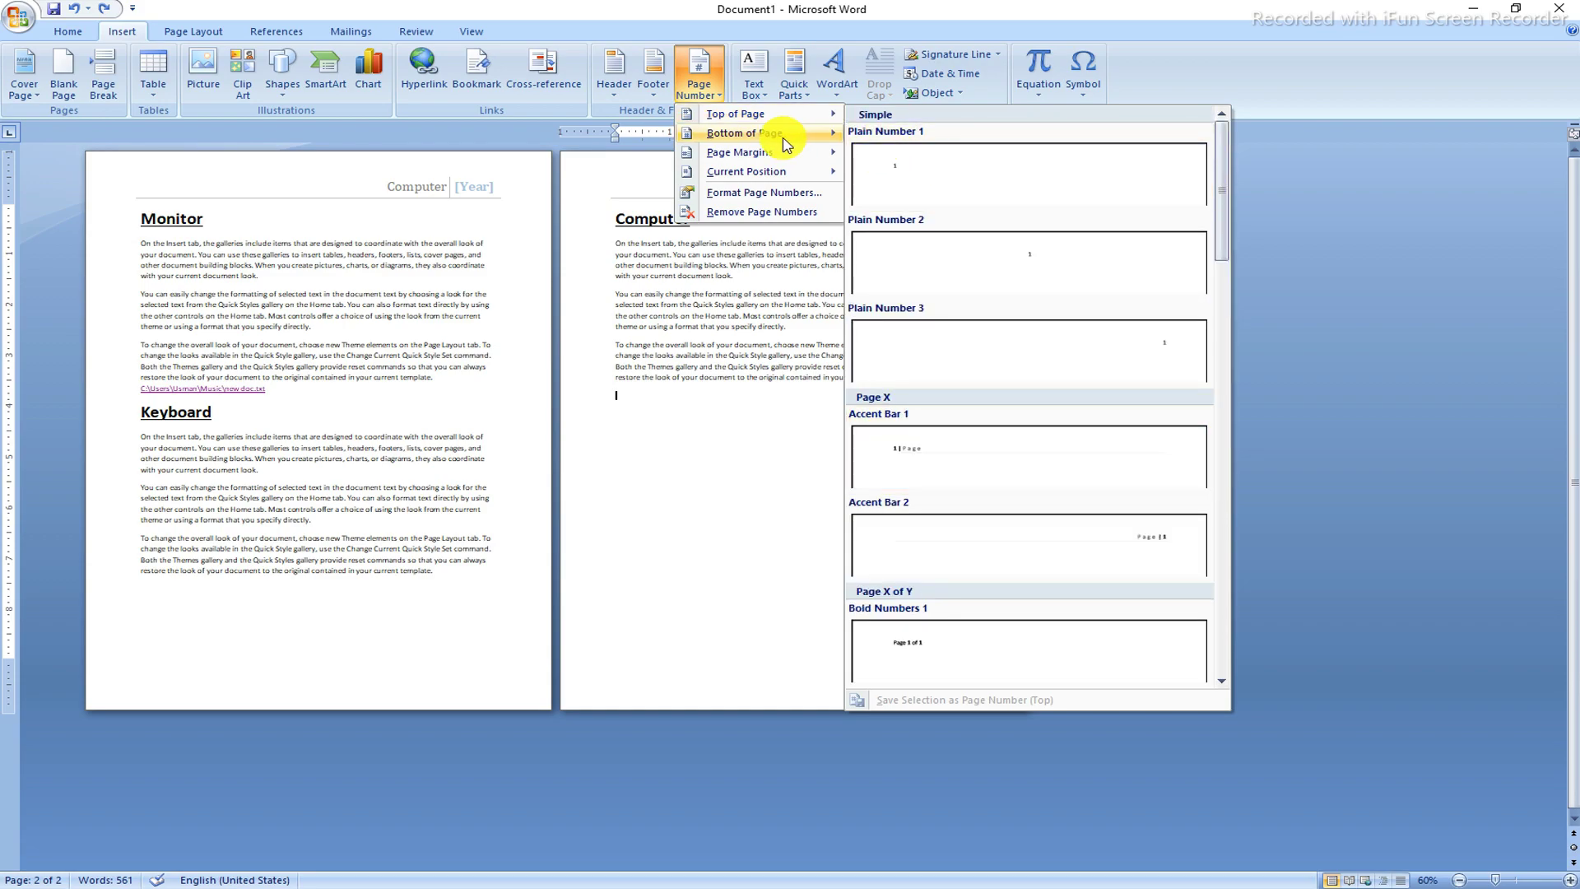
mouse_move(767, 136)
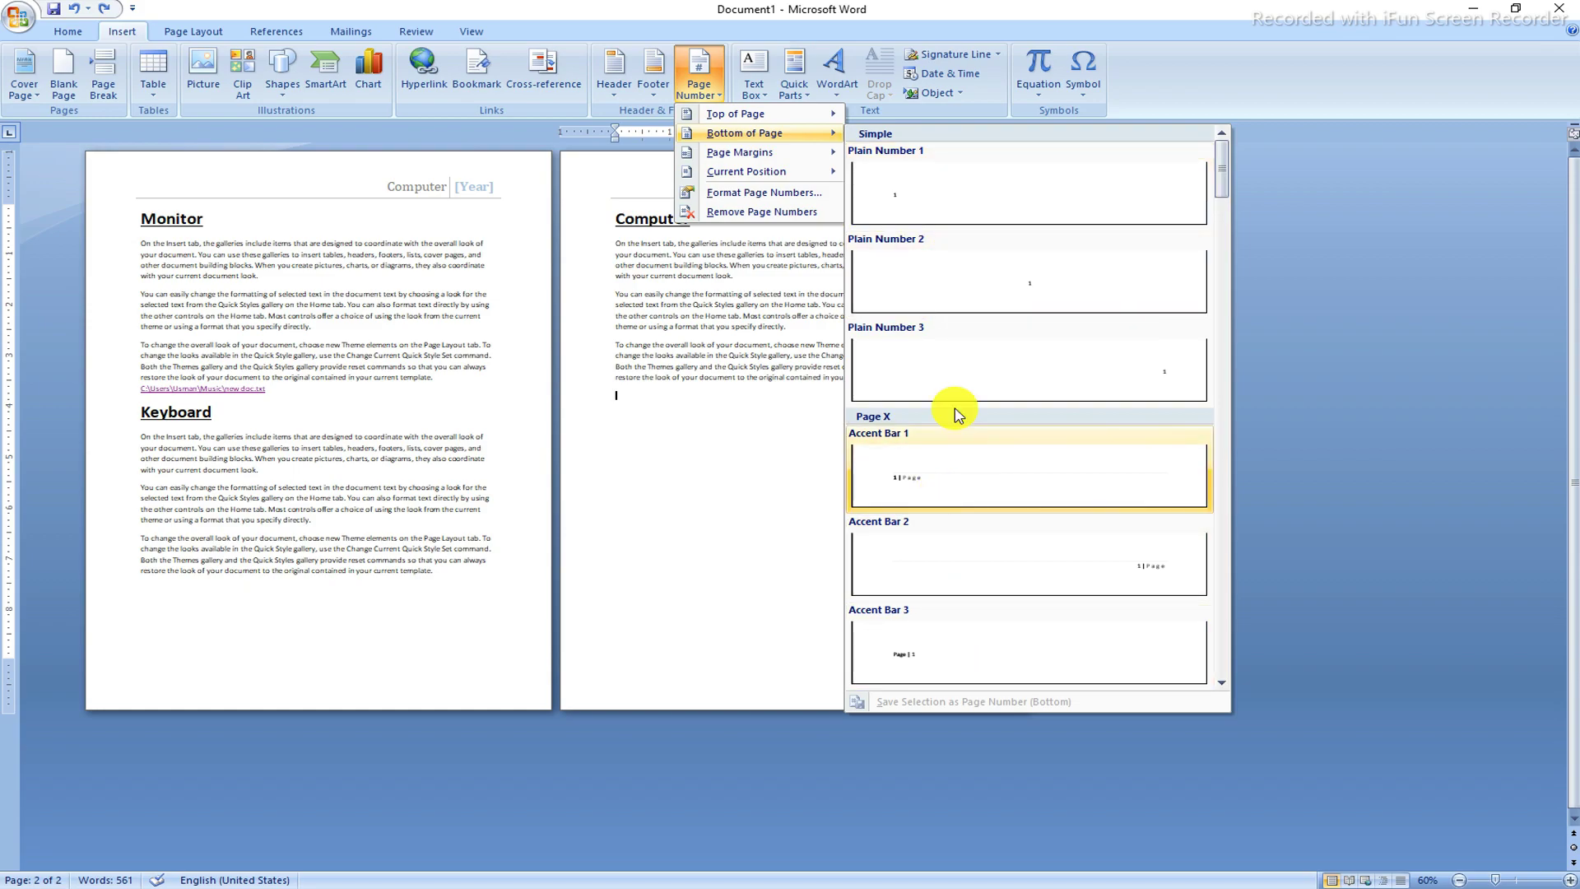
click(993, 385)
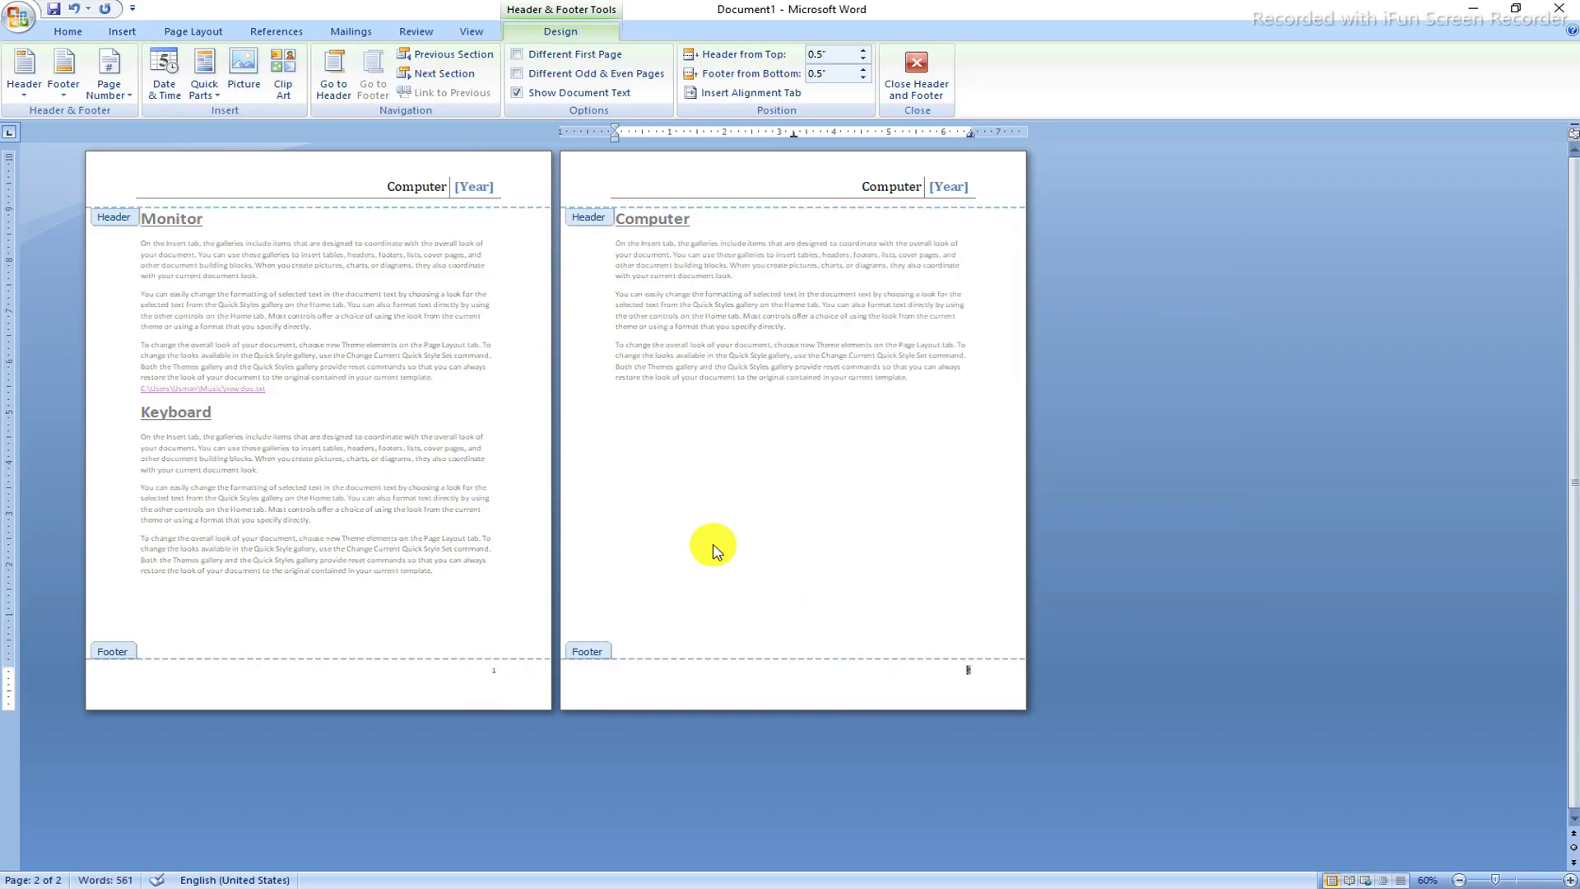
double_click(737, 529)
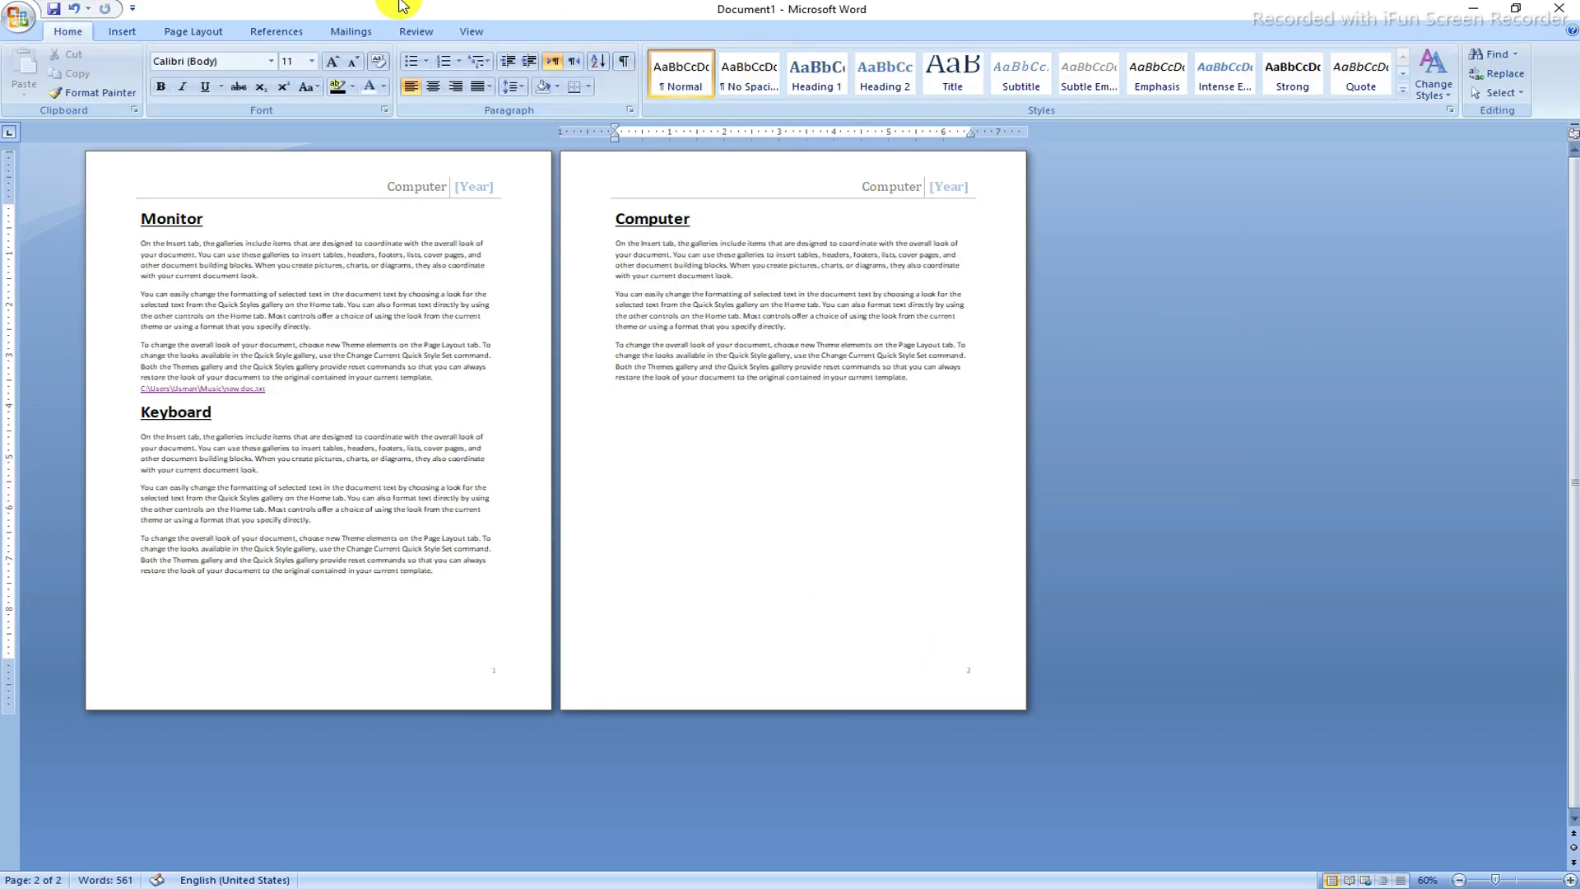
Step: Look through the built-in text box designs, including the Annual Sidebar
click(144, 32)
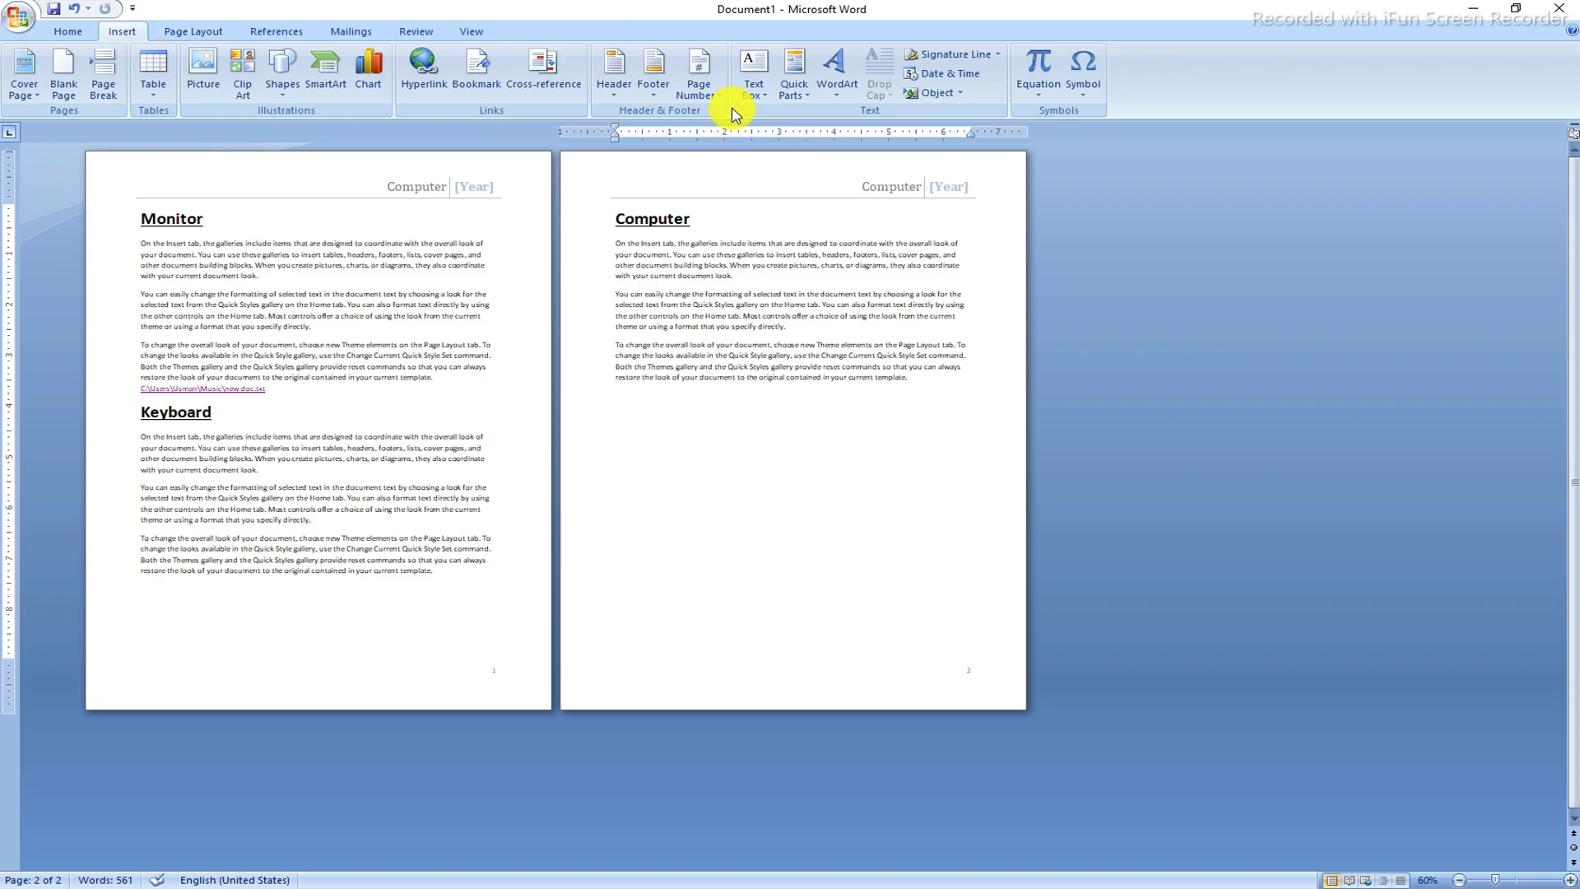
click(753, 74)
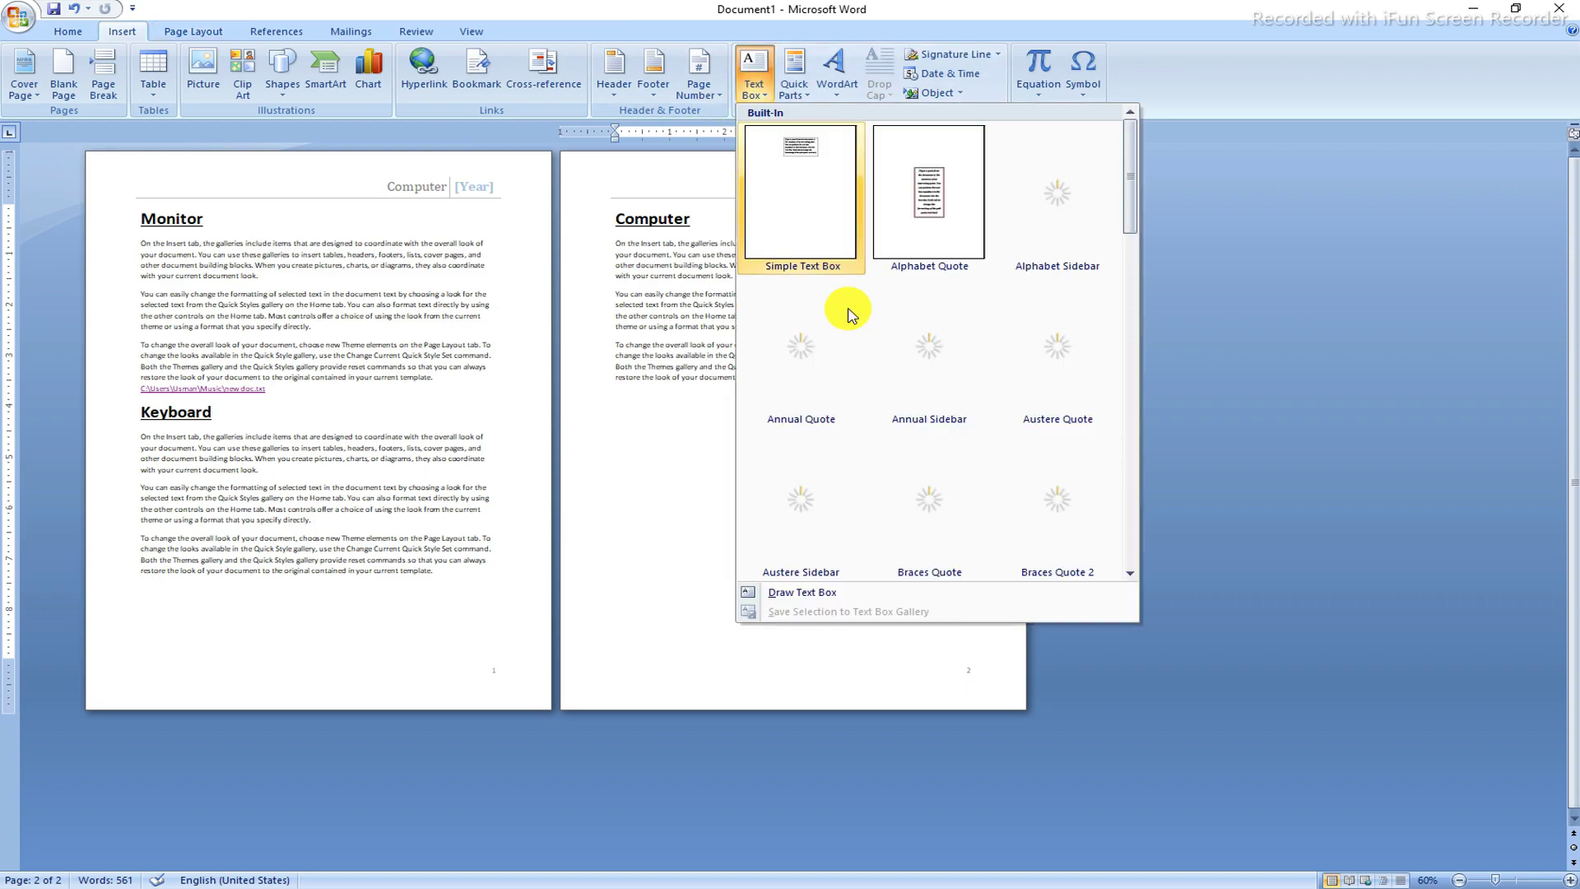
click(694, 431)
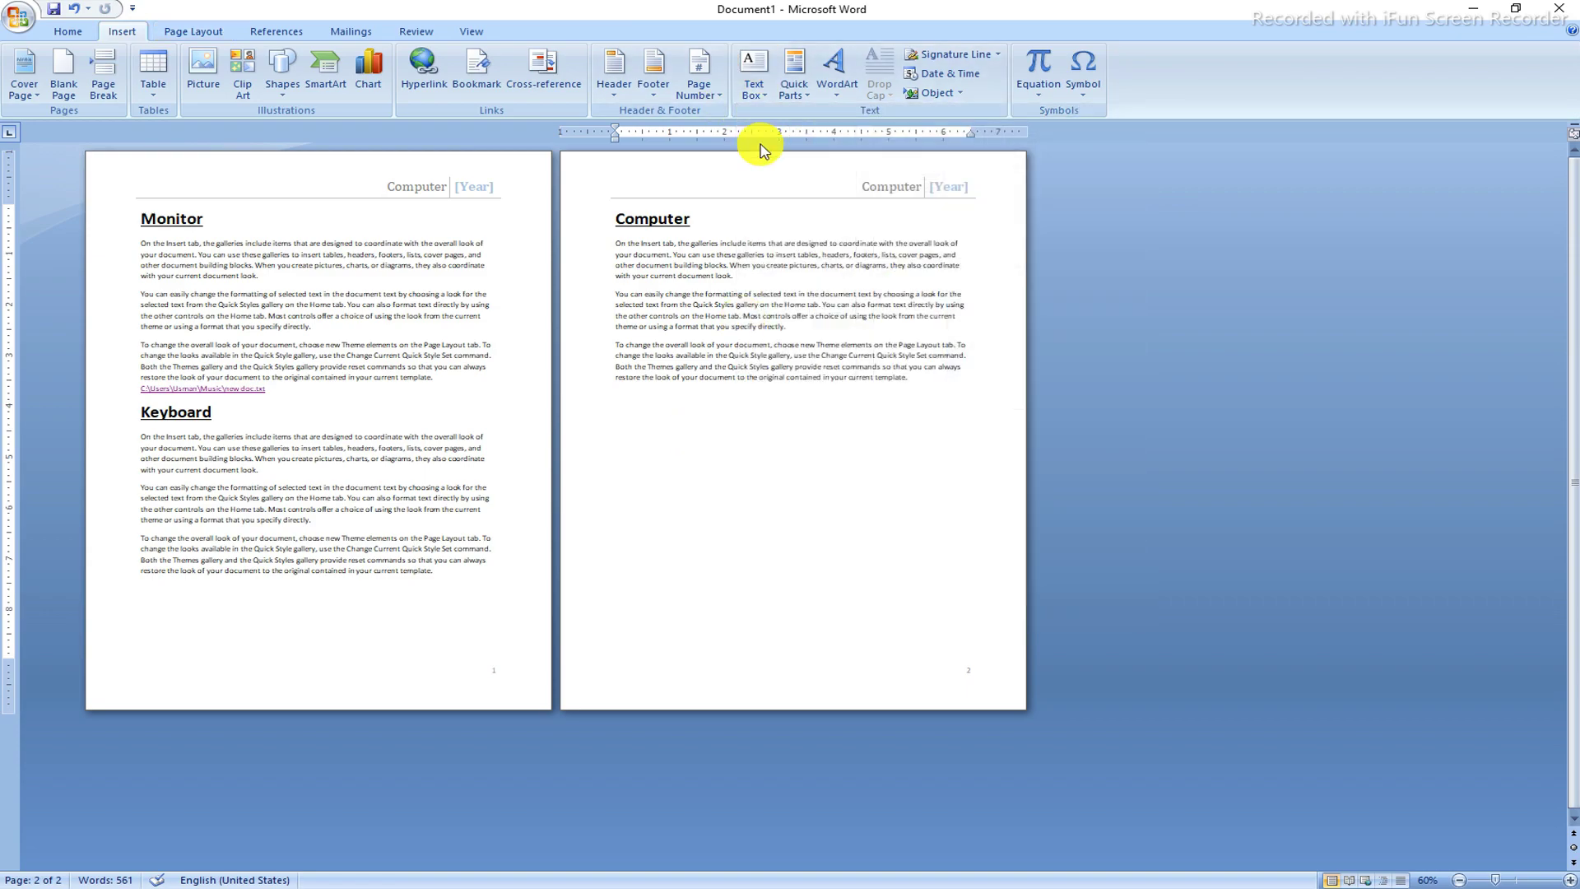
click(751, 99)
click(694, 437)
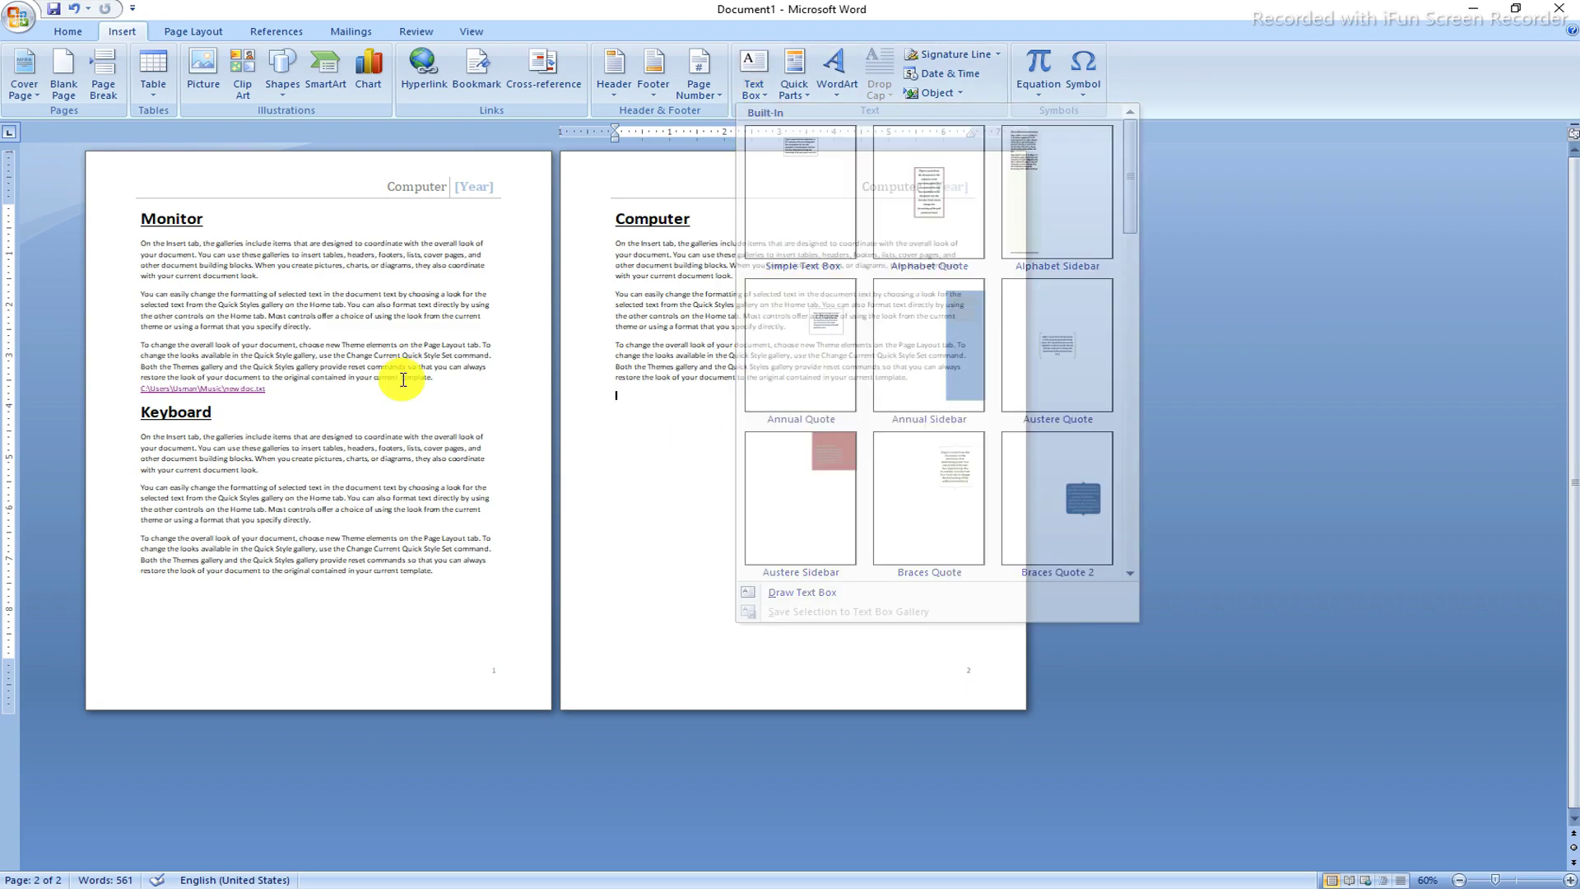
click(471, 237)
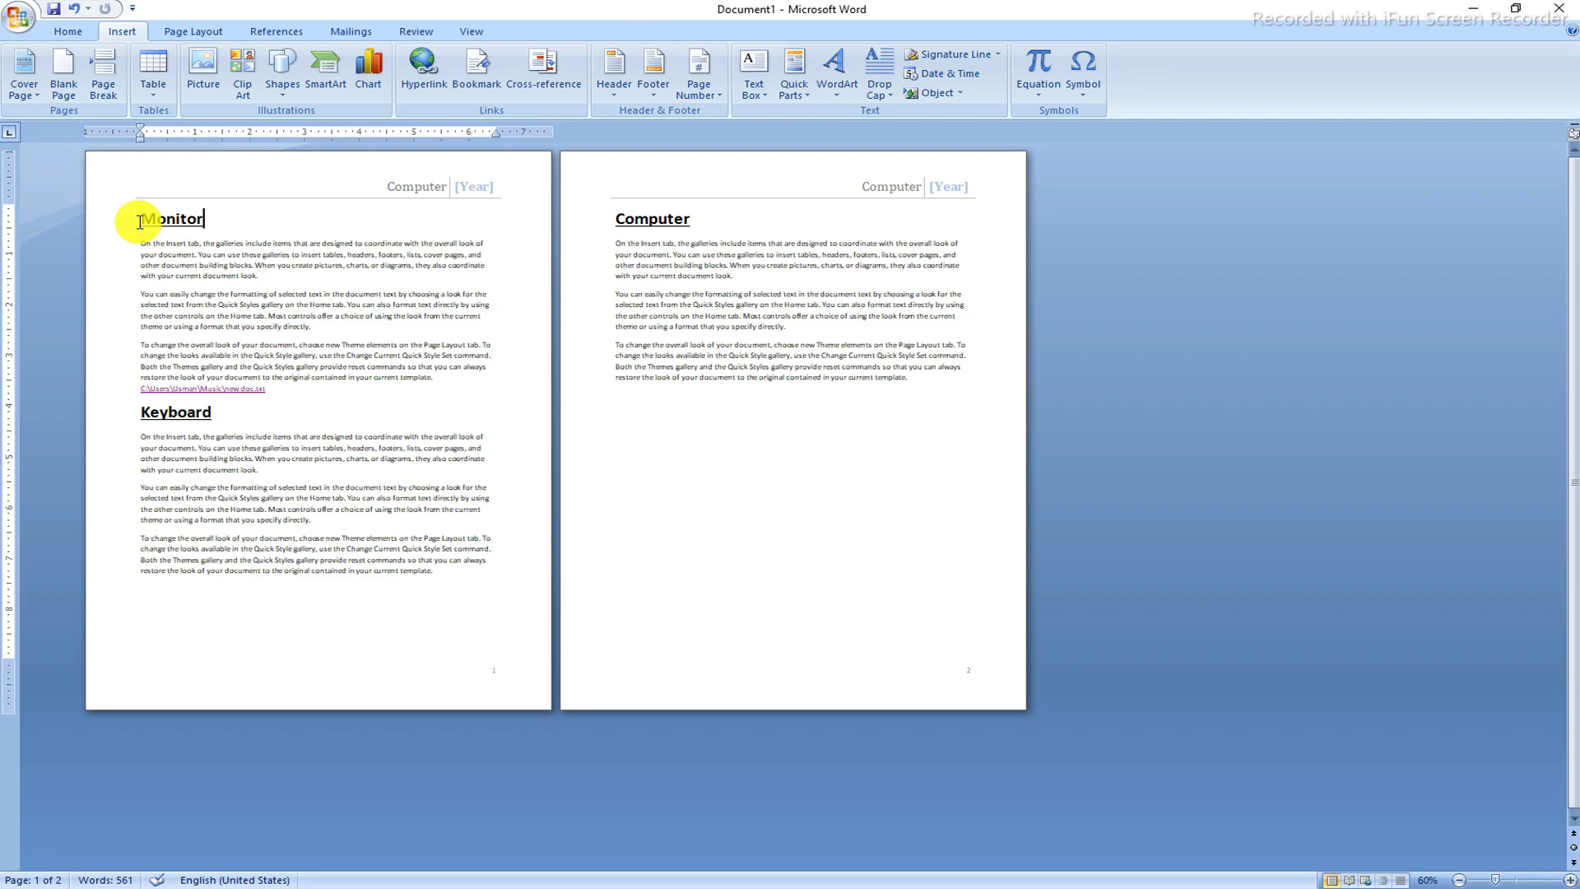
click(753, 92)
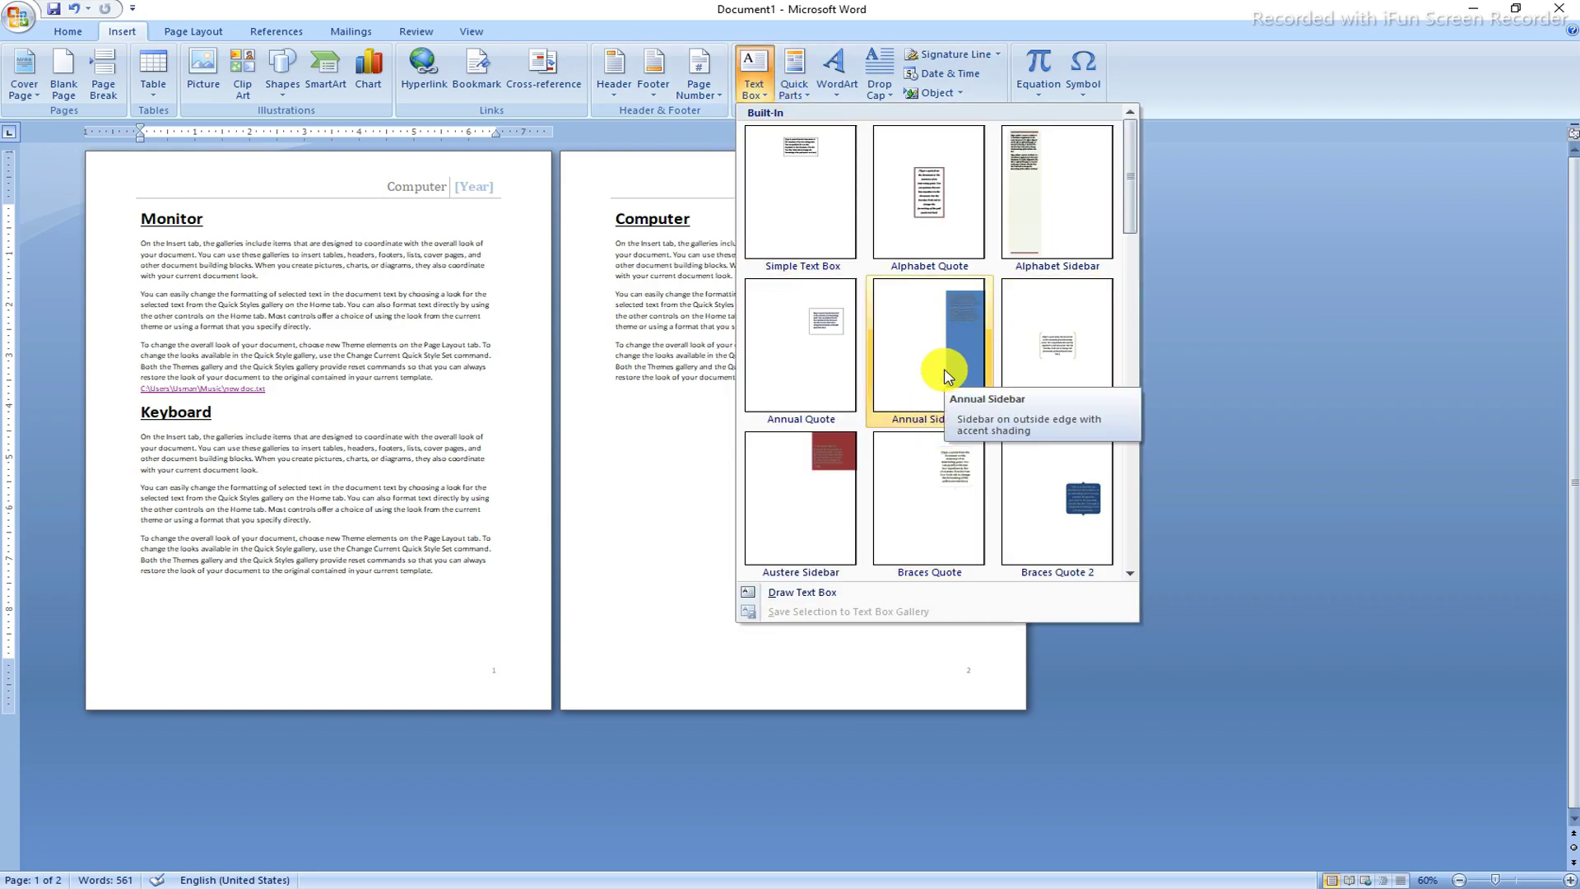
click(763, 97)
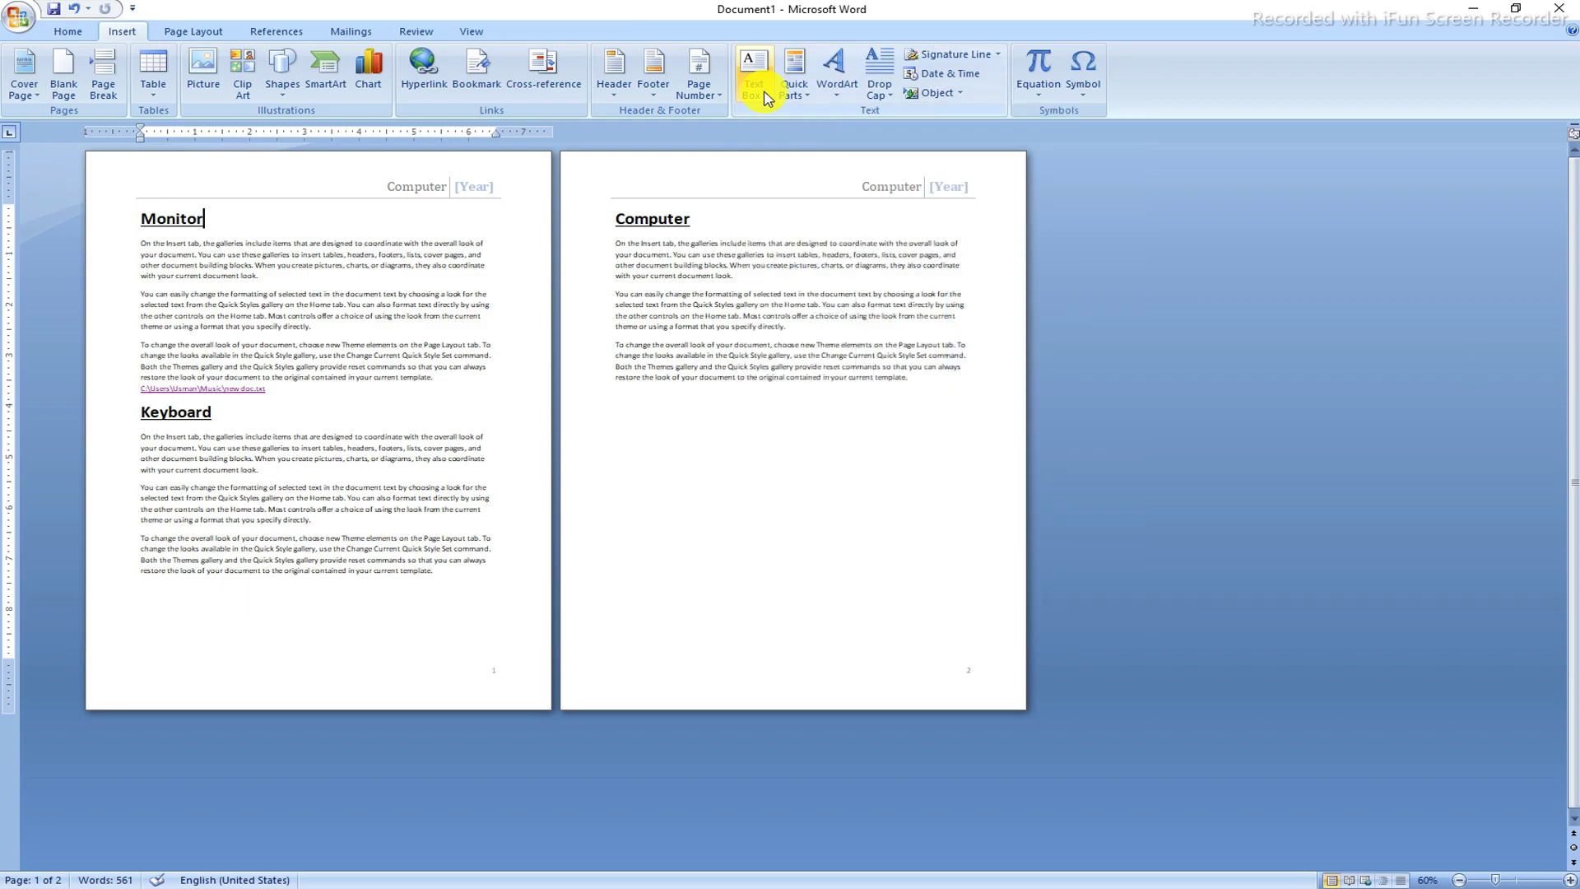
click(764, 97)
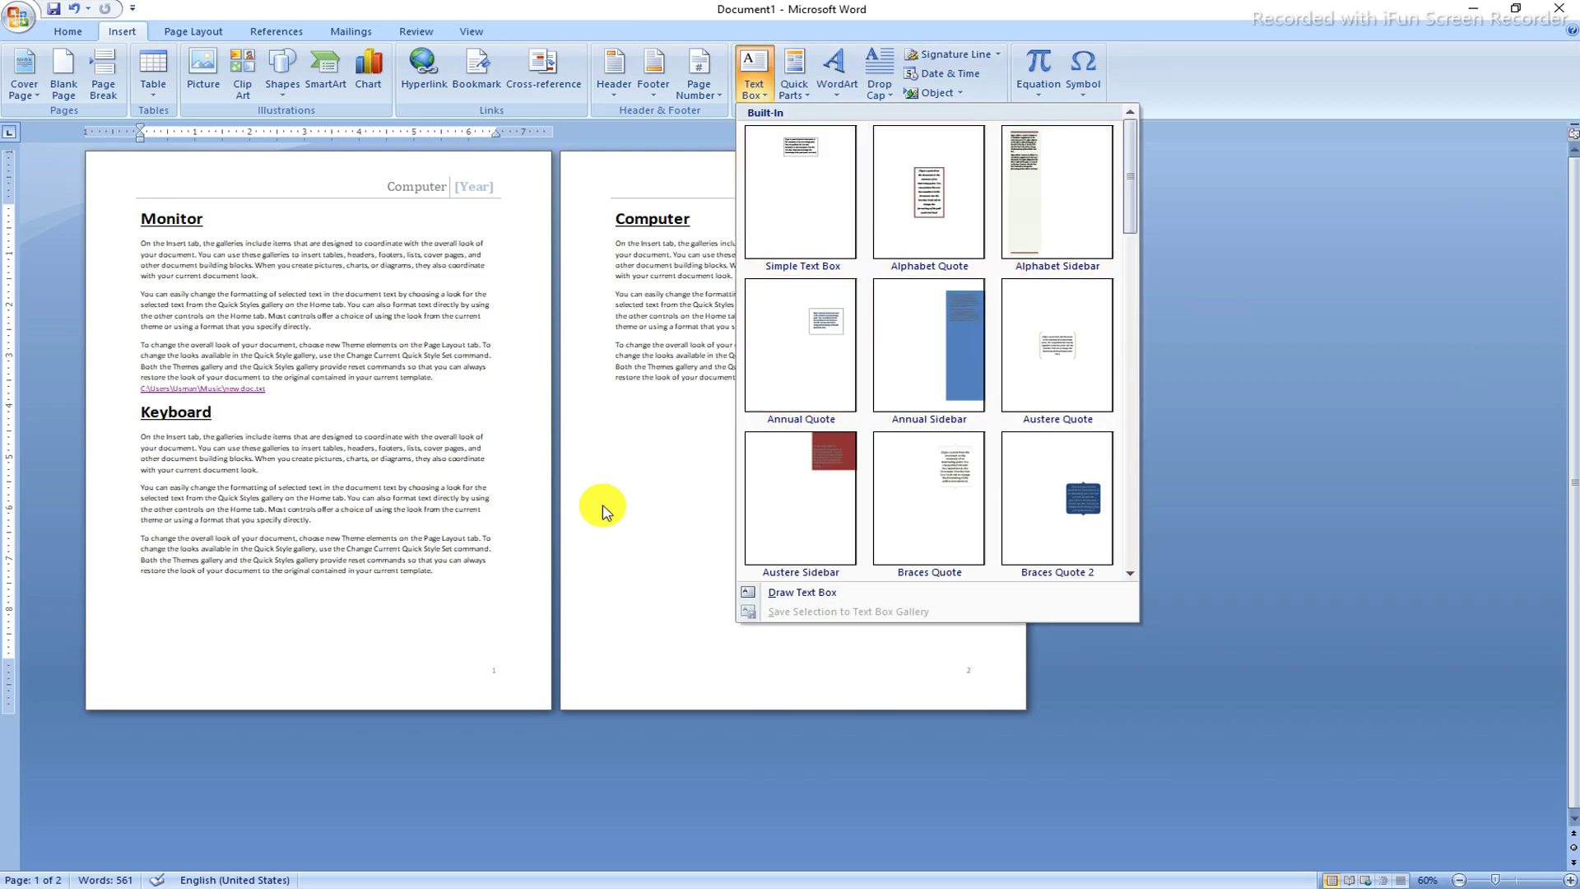
click(668, 494)
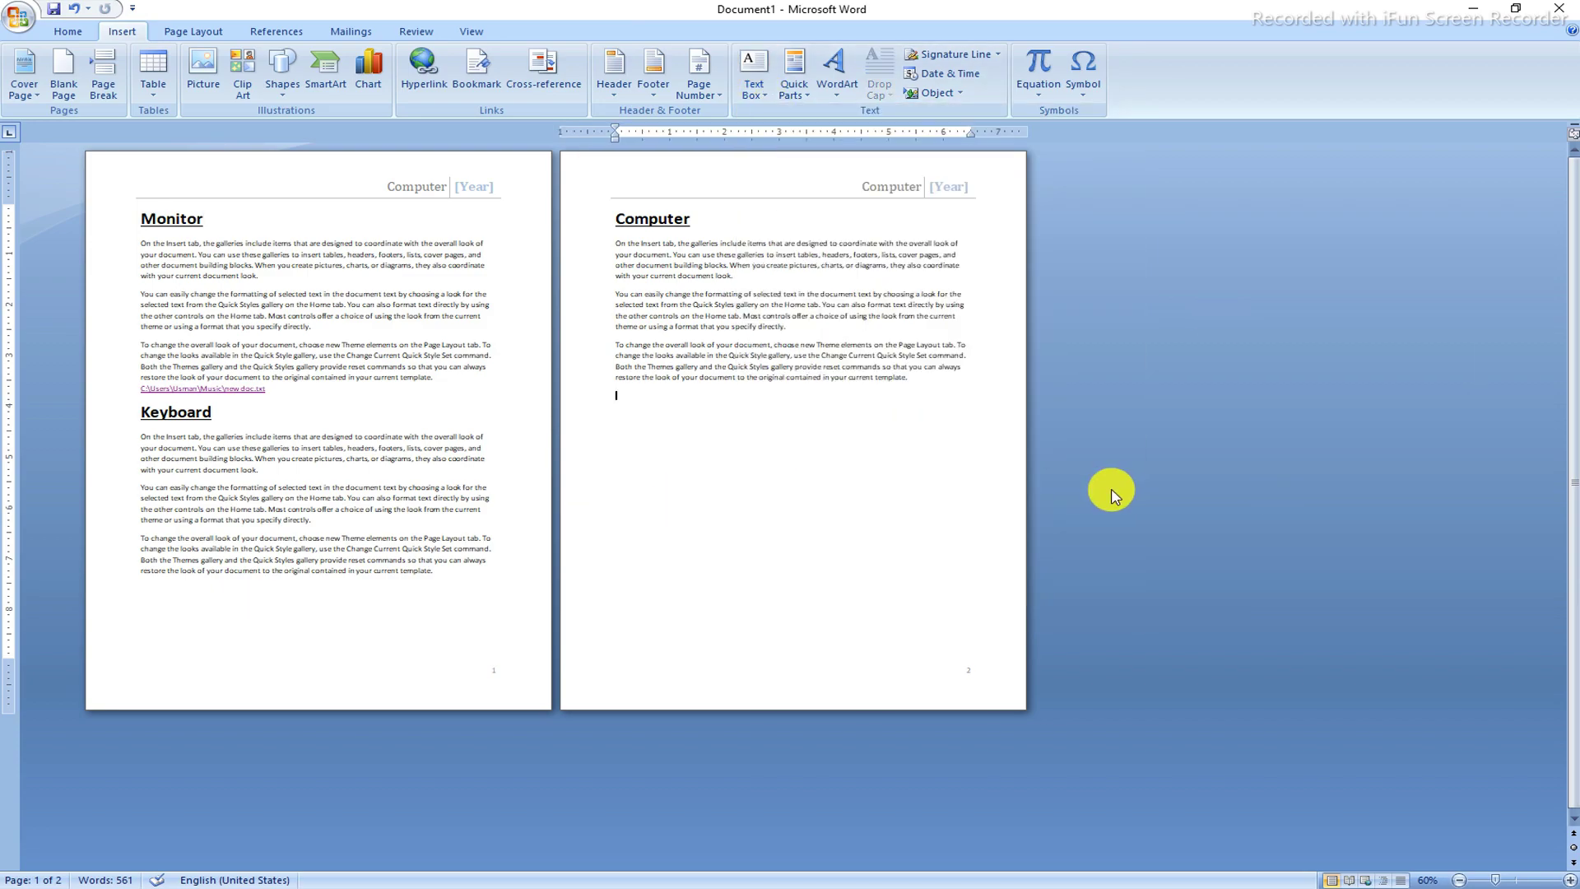
Step: Add a new page after the Computer section and insert the Annual Sidebar text box on it
key(ctrl+Return)
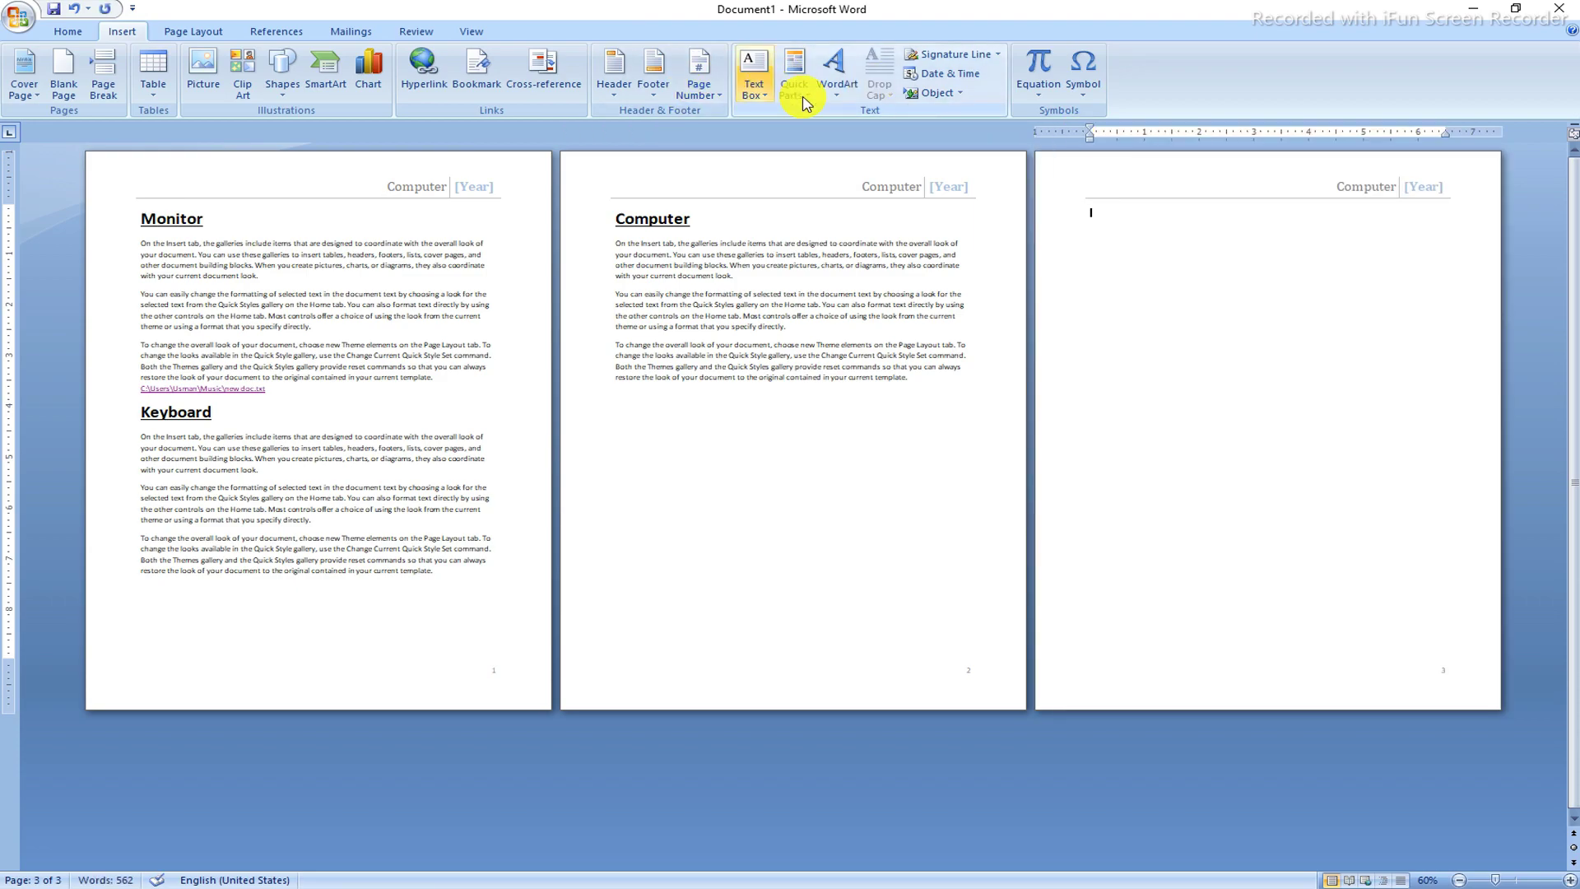
click(750, 91)
click(973, 288)
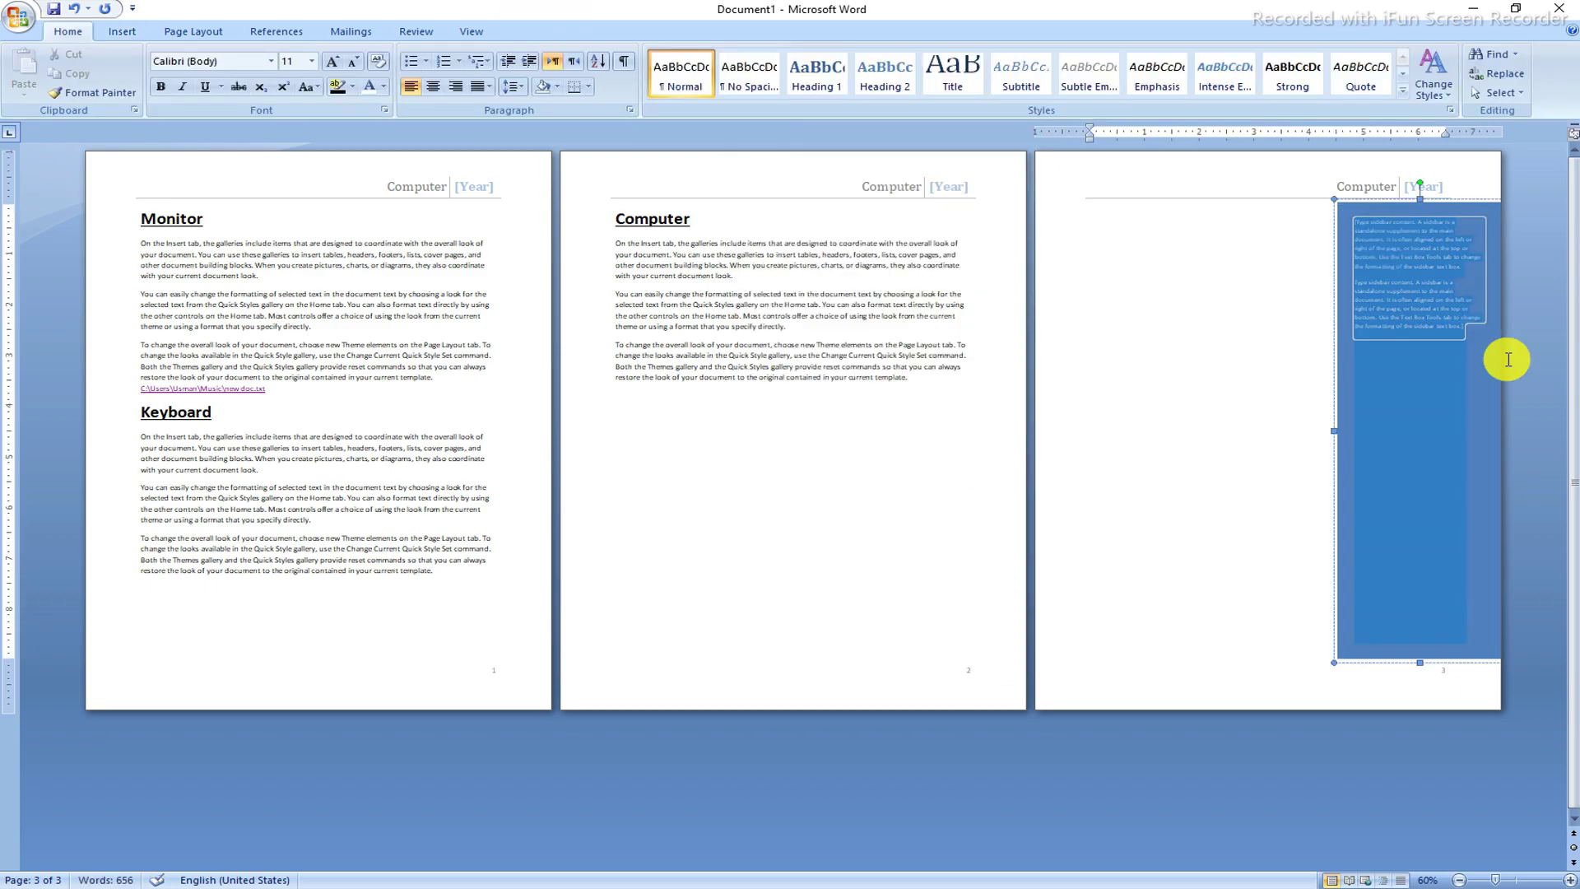
Step: Replace the sidebar's placeholder text with sample paragraphs generated by =rand() and deselect the text box
click(1382, 269)
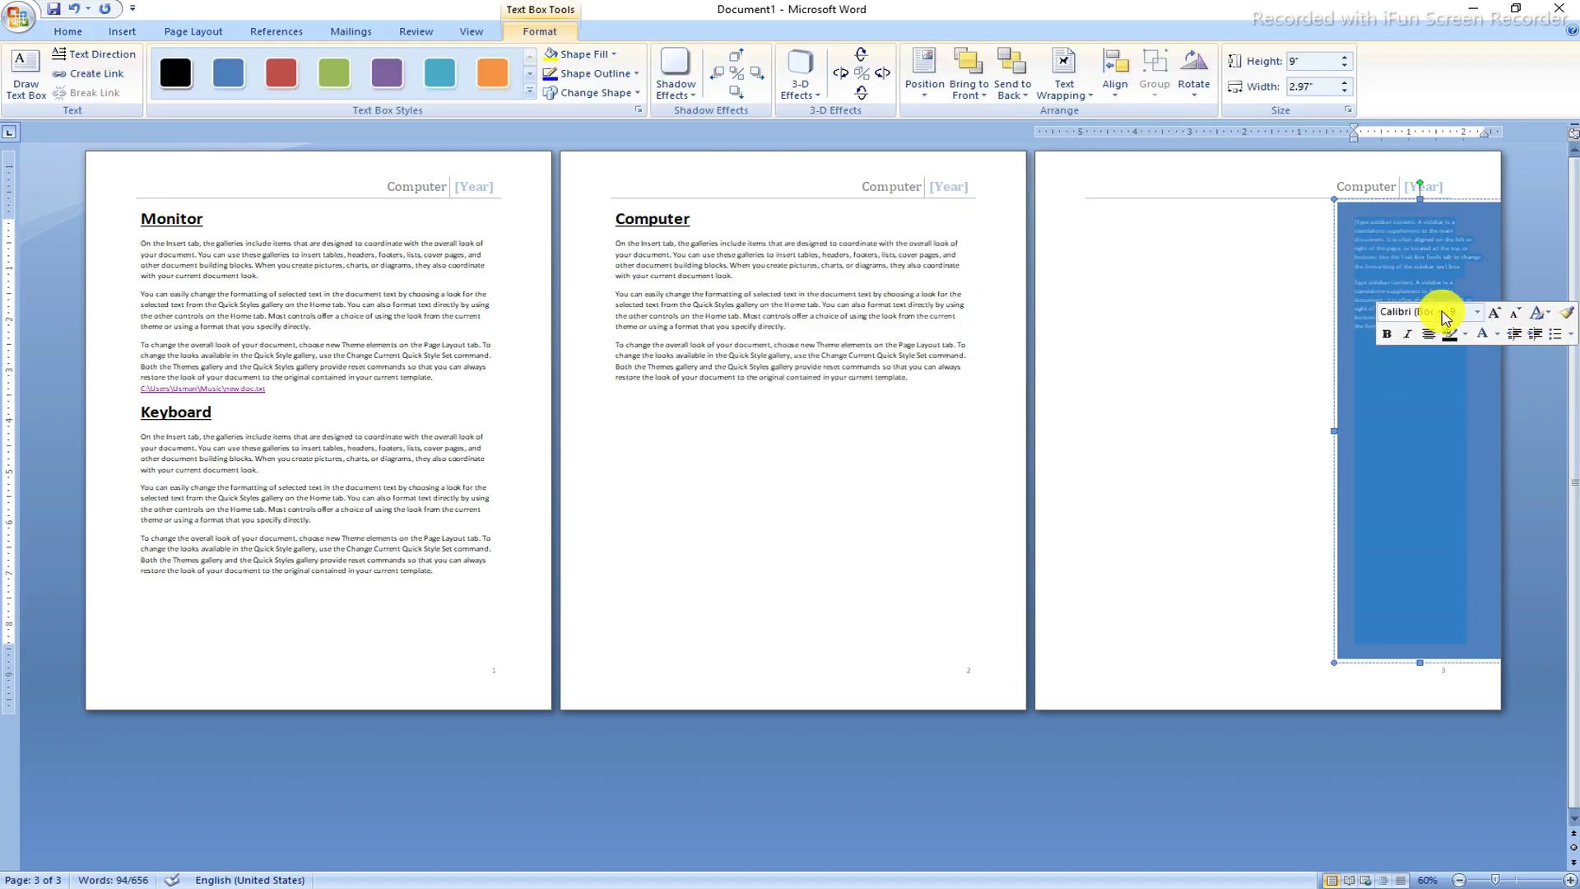
key(Delete)
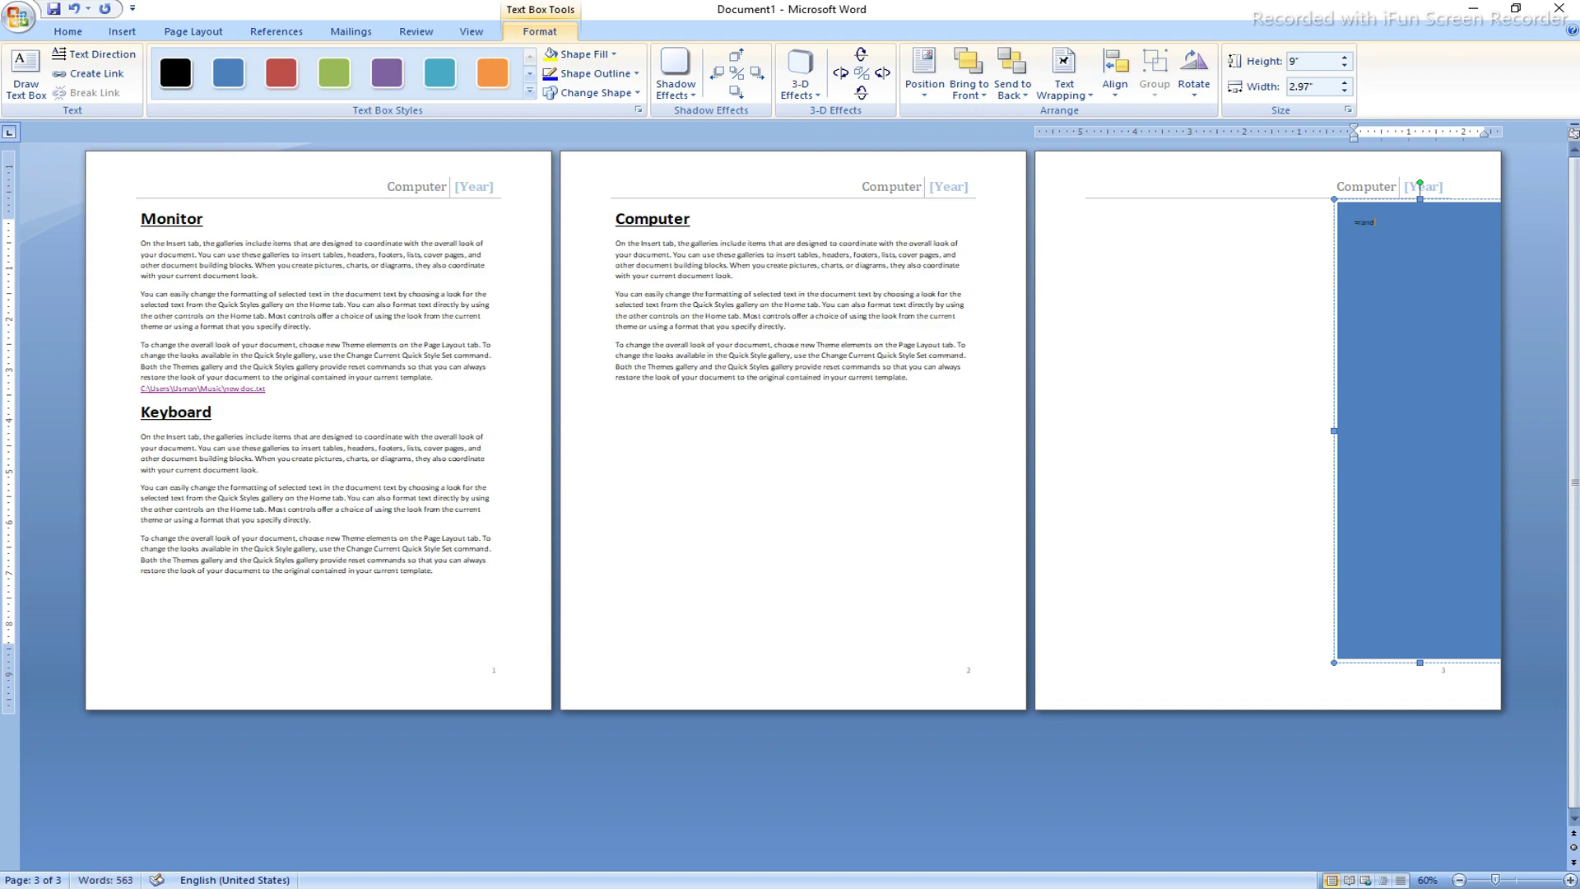
text(=rand())
key(Return)
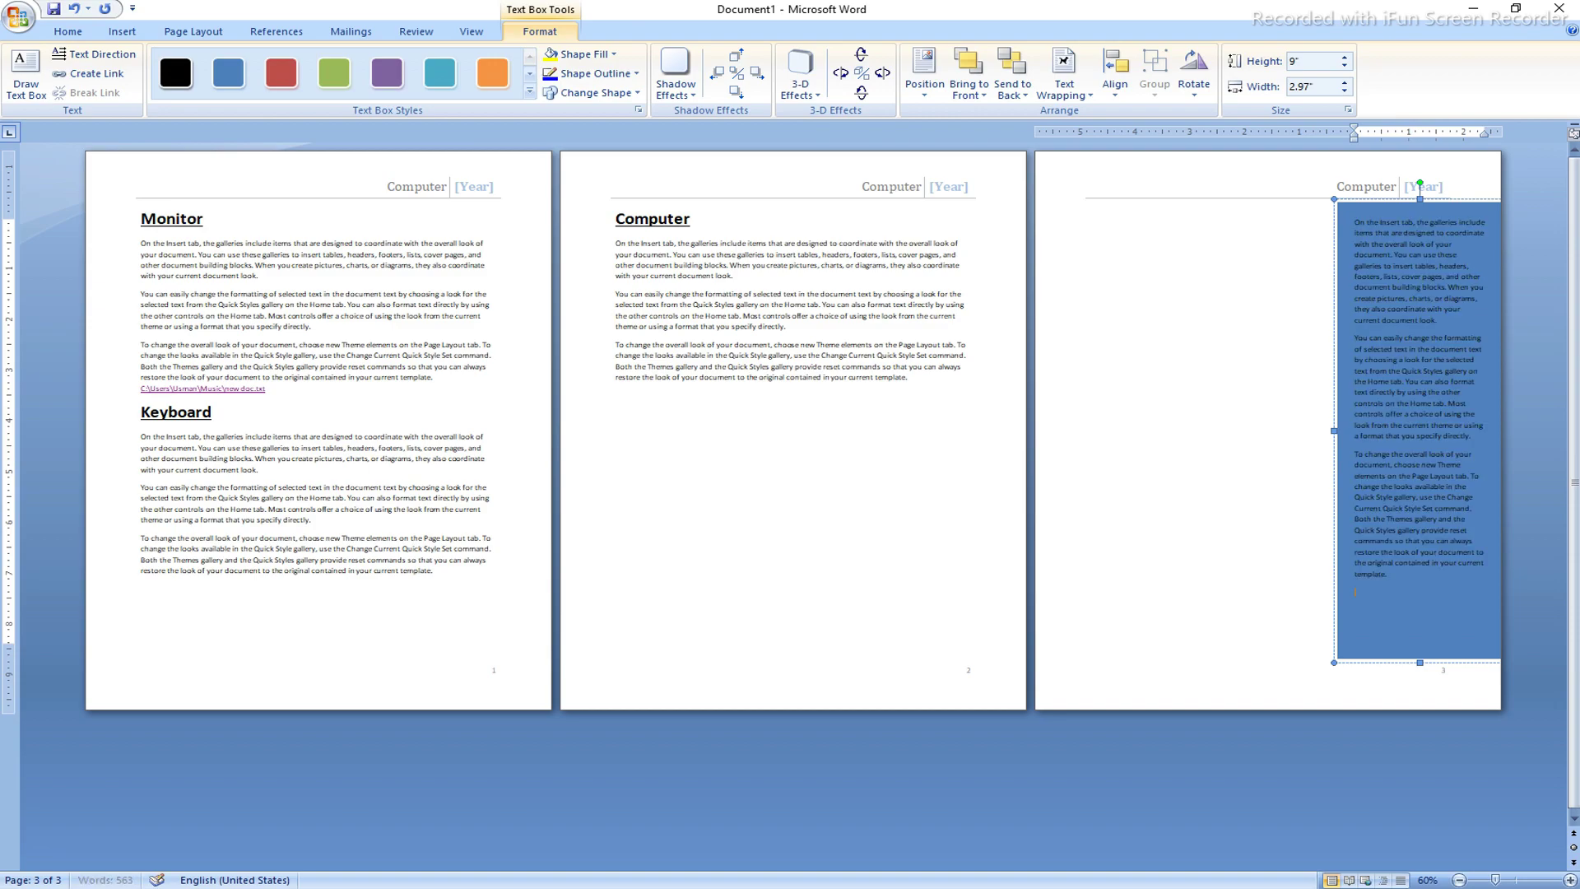
click(1267, 556)
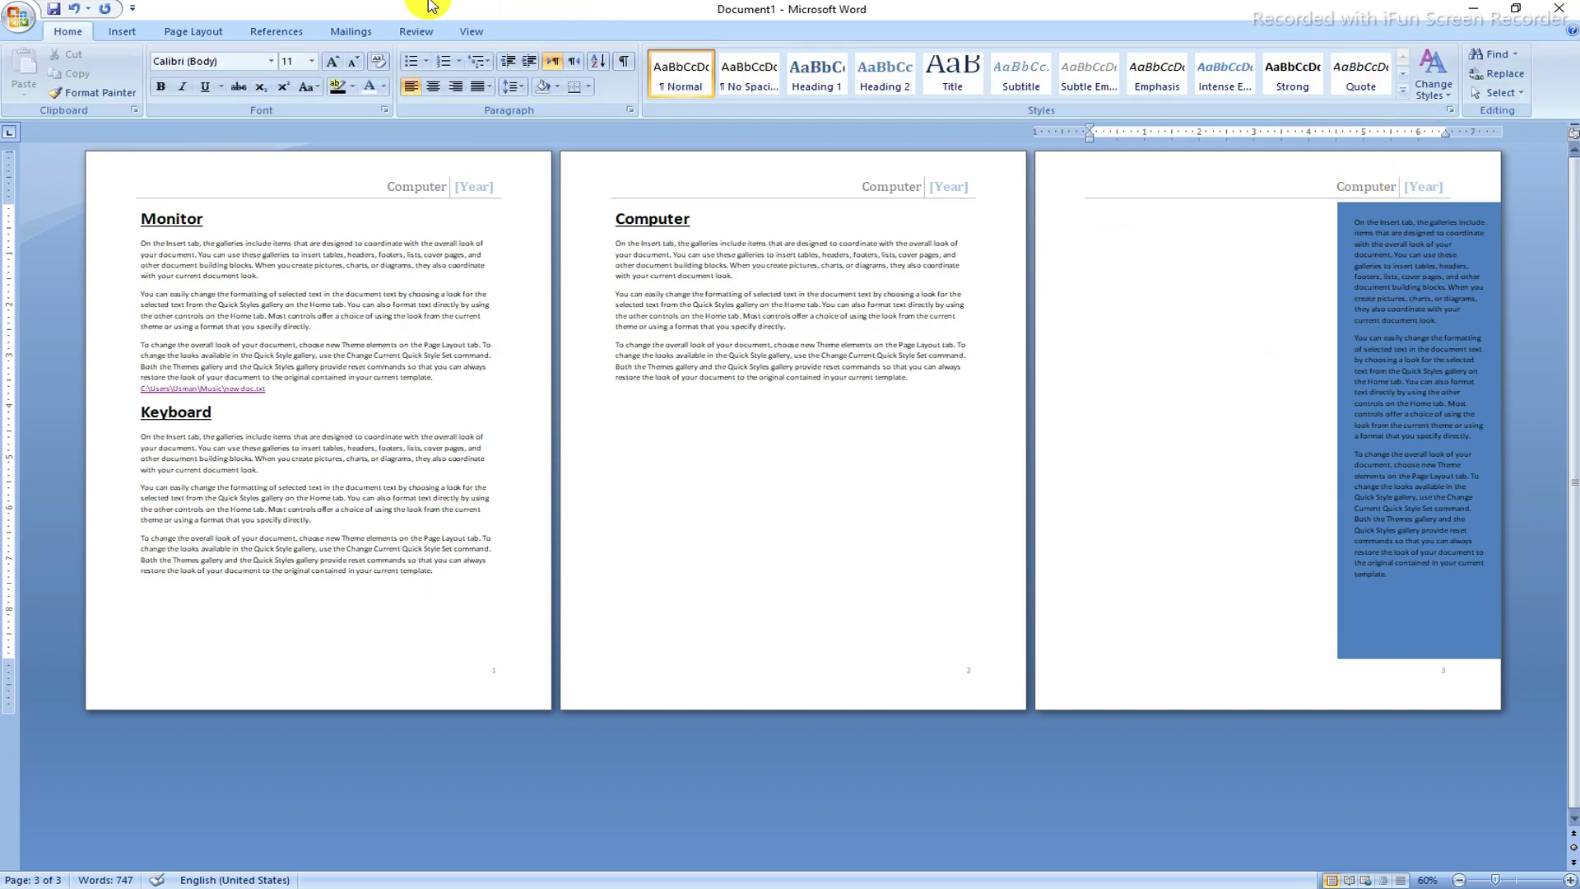
click(122, 31)
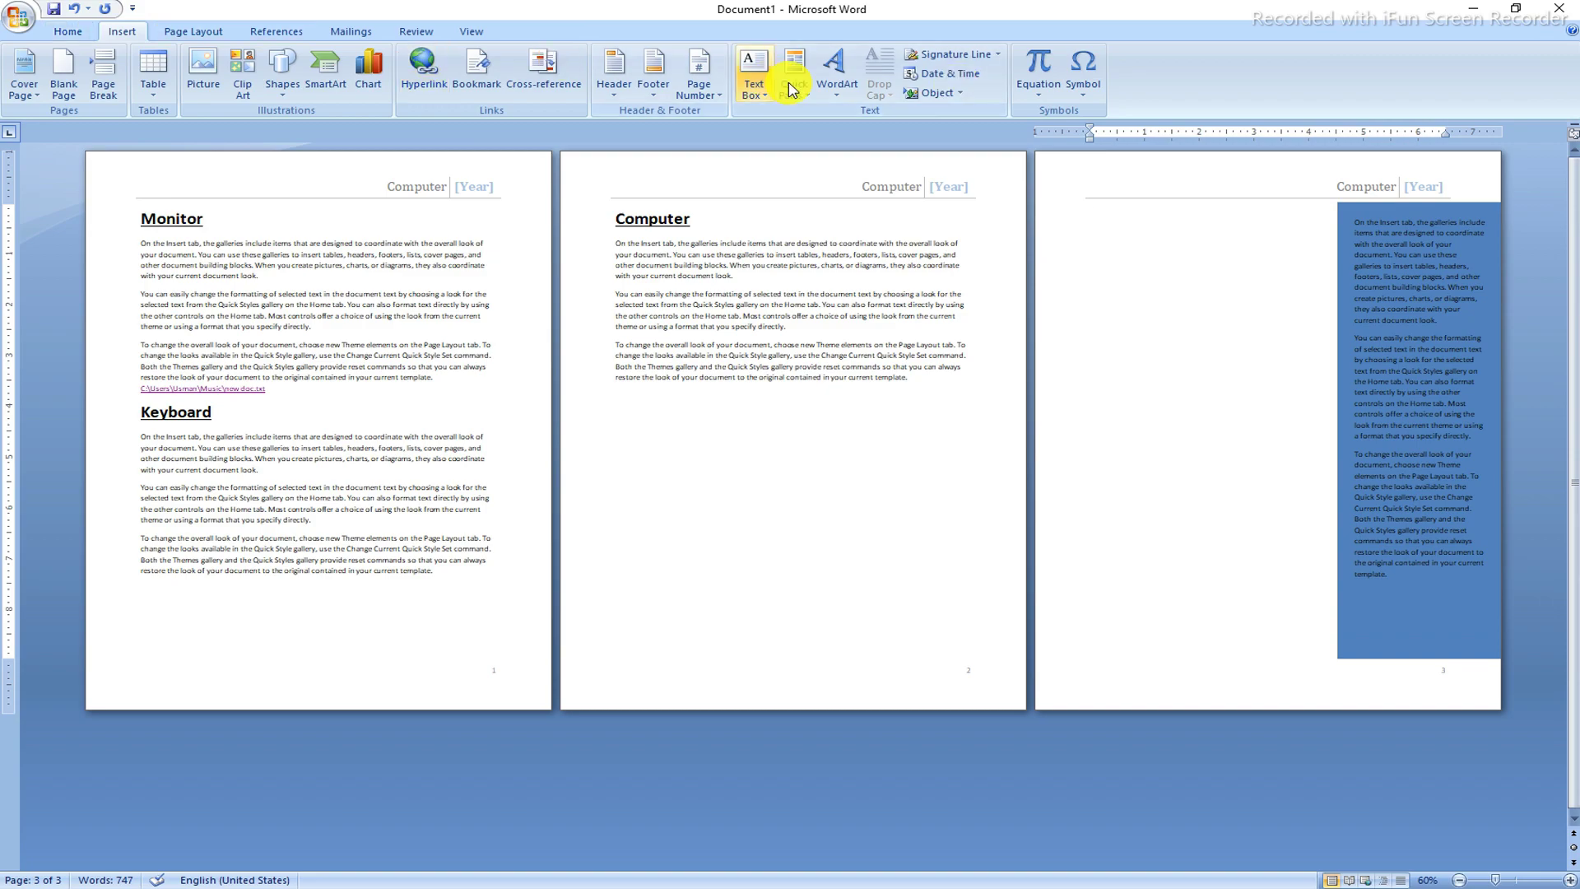